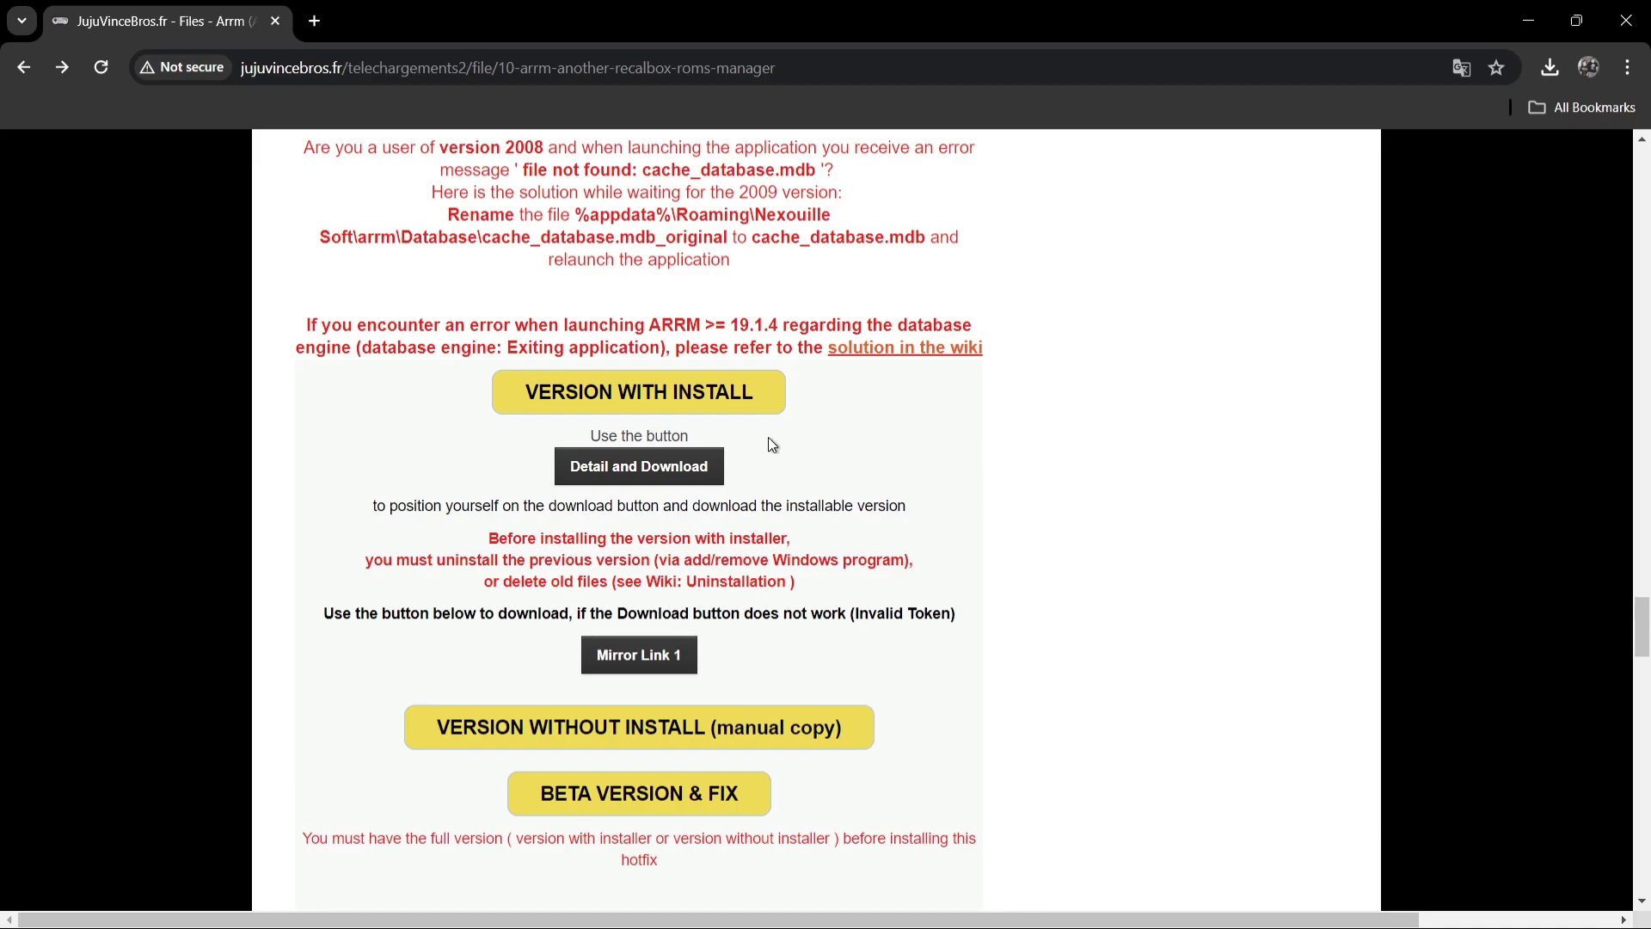
Download the 572 MB arrm_setup.zip installer, keeping it despite the insecure-download warning.
left_click(651, 411)
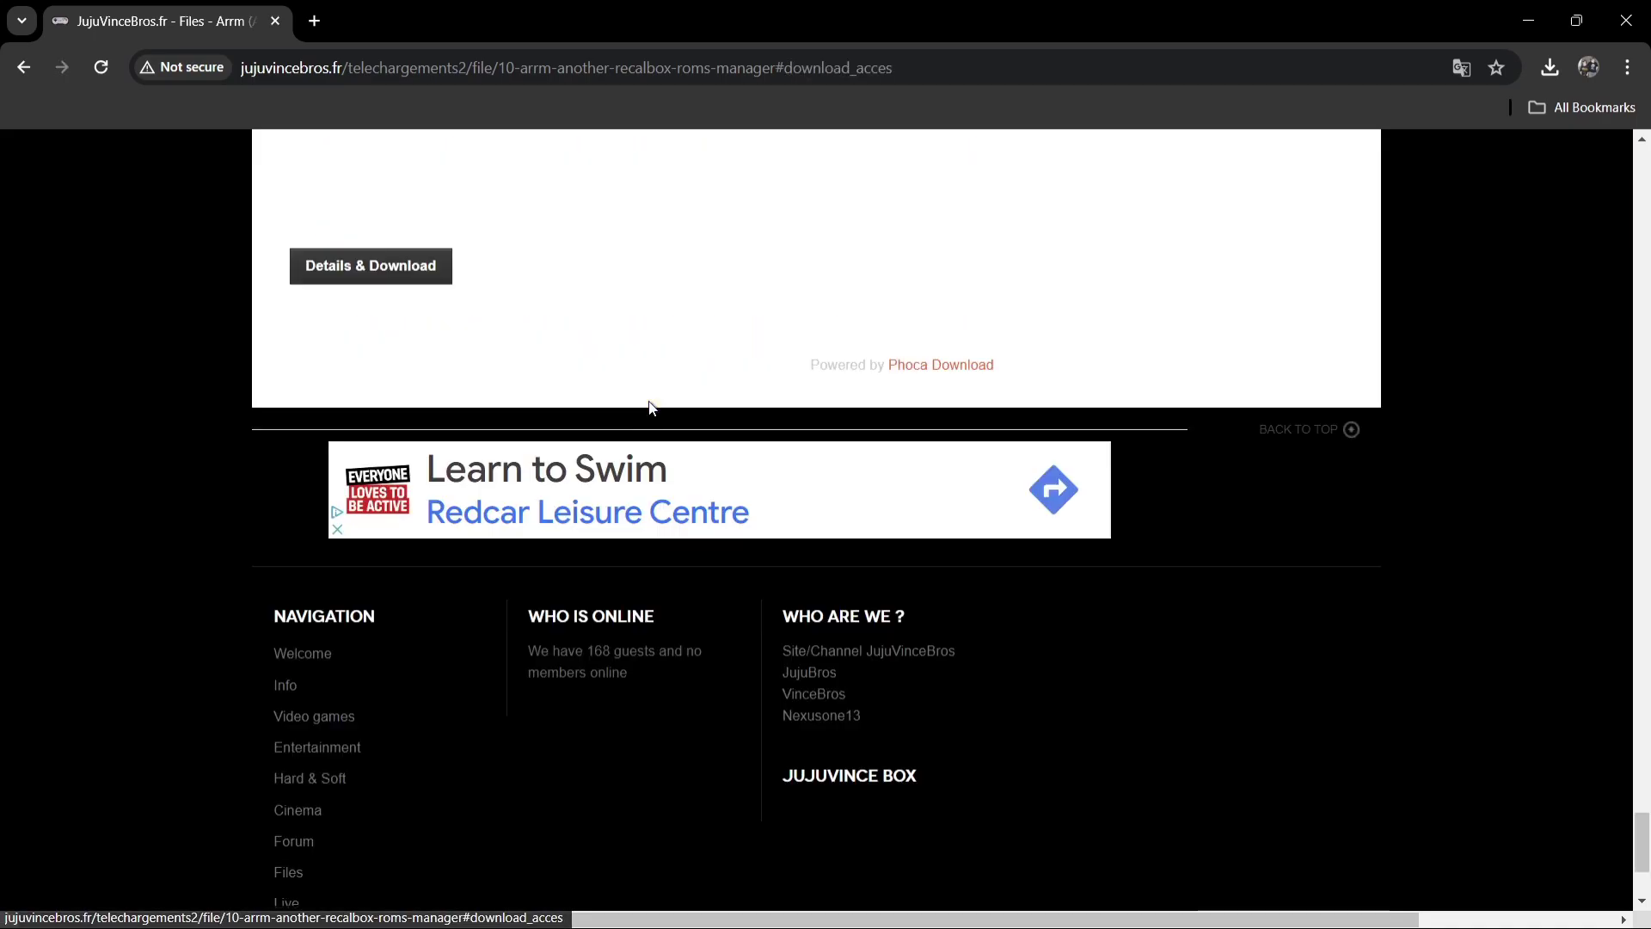
left_click(357, 274)
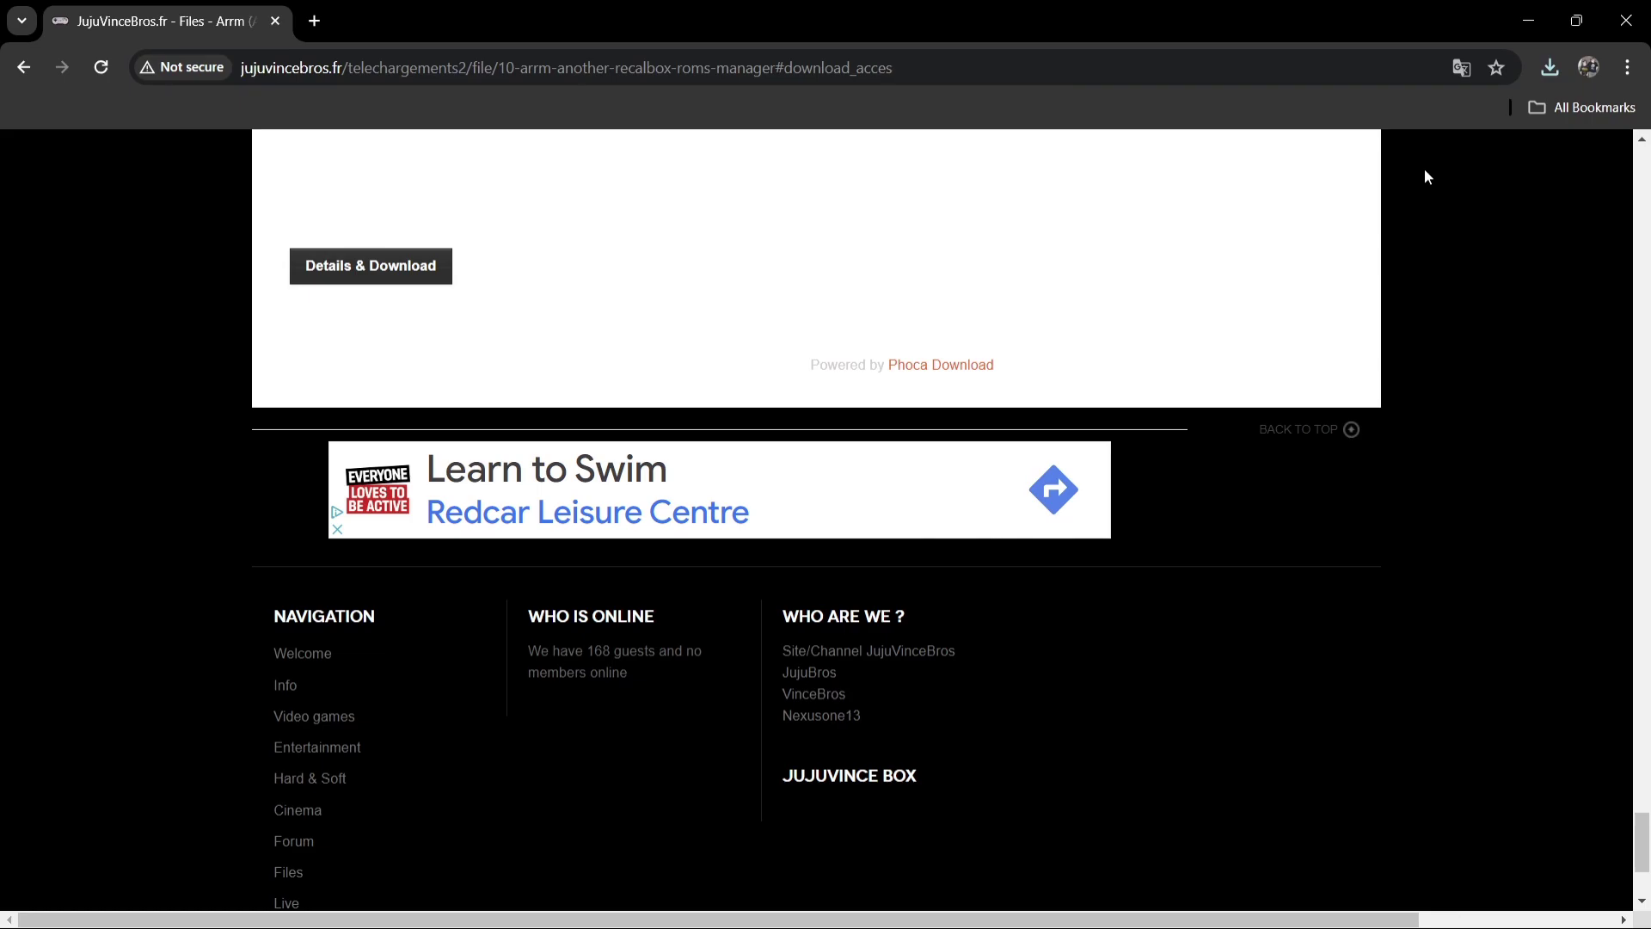
left_click(1543, 75)
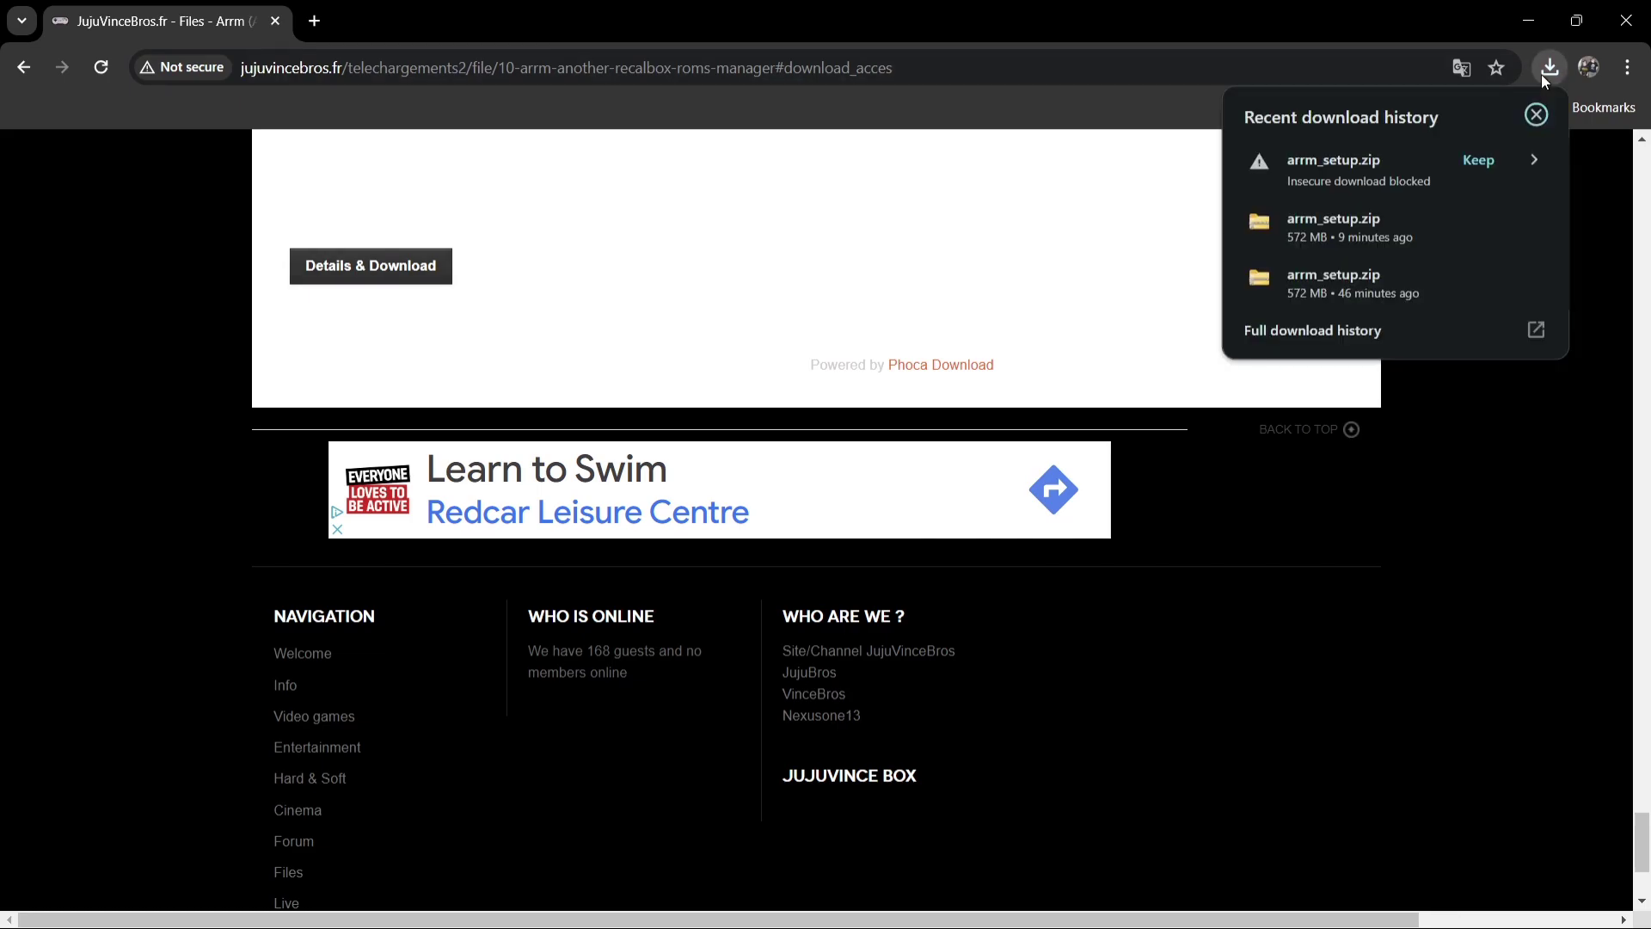
left_click(1483, 160)
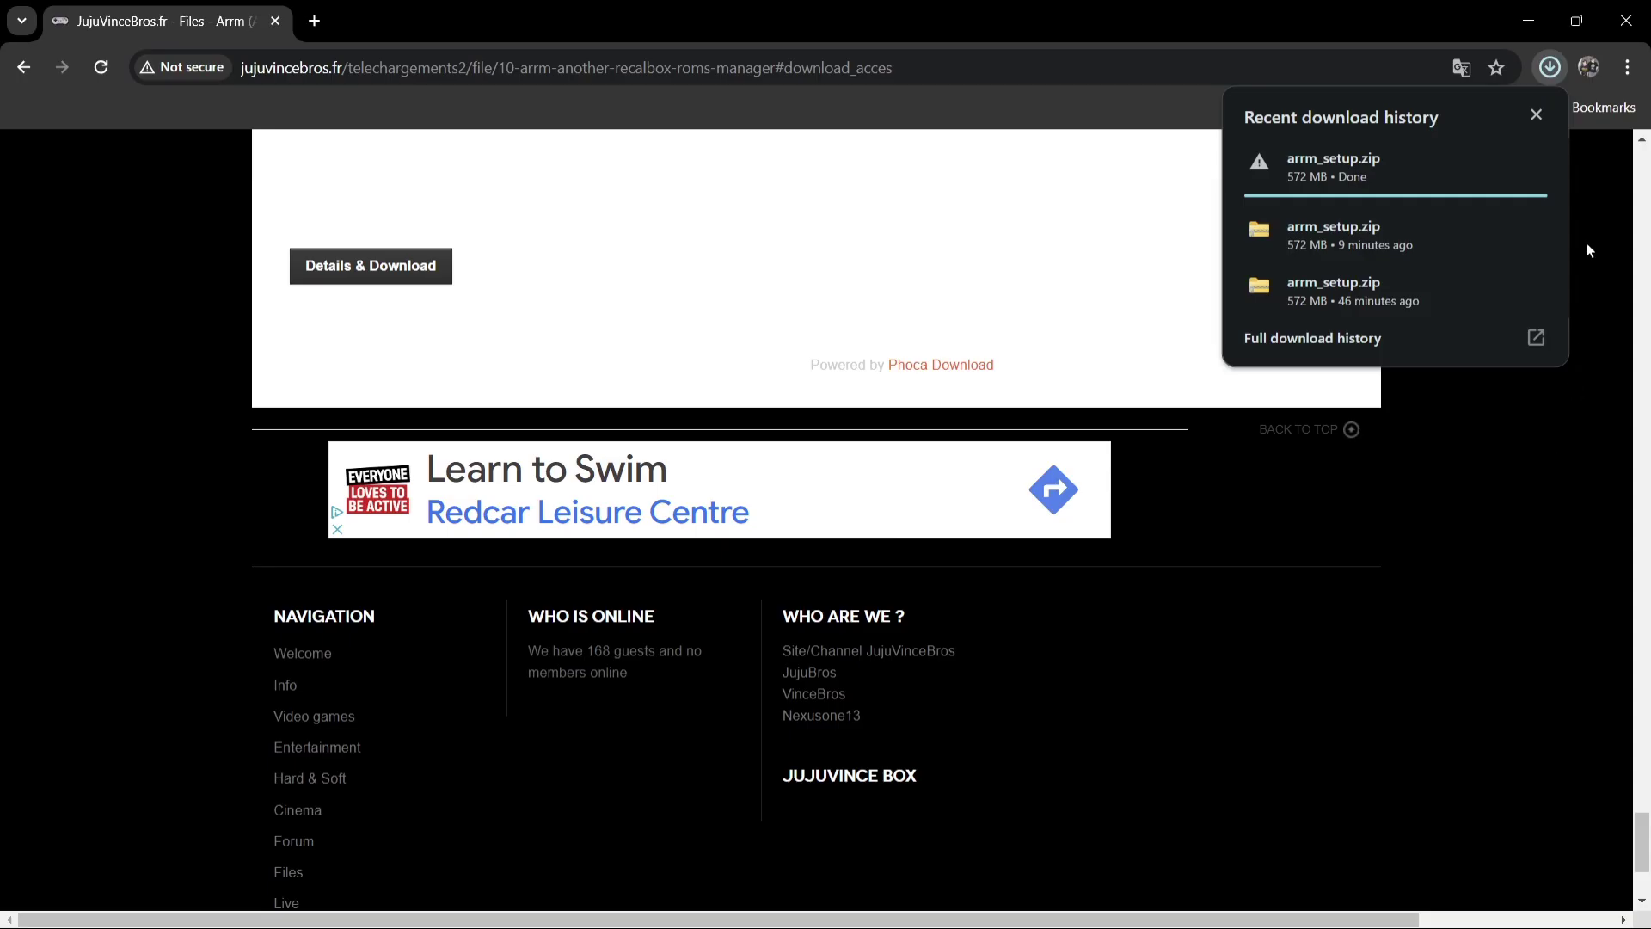
left_click(1527, 14)
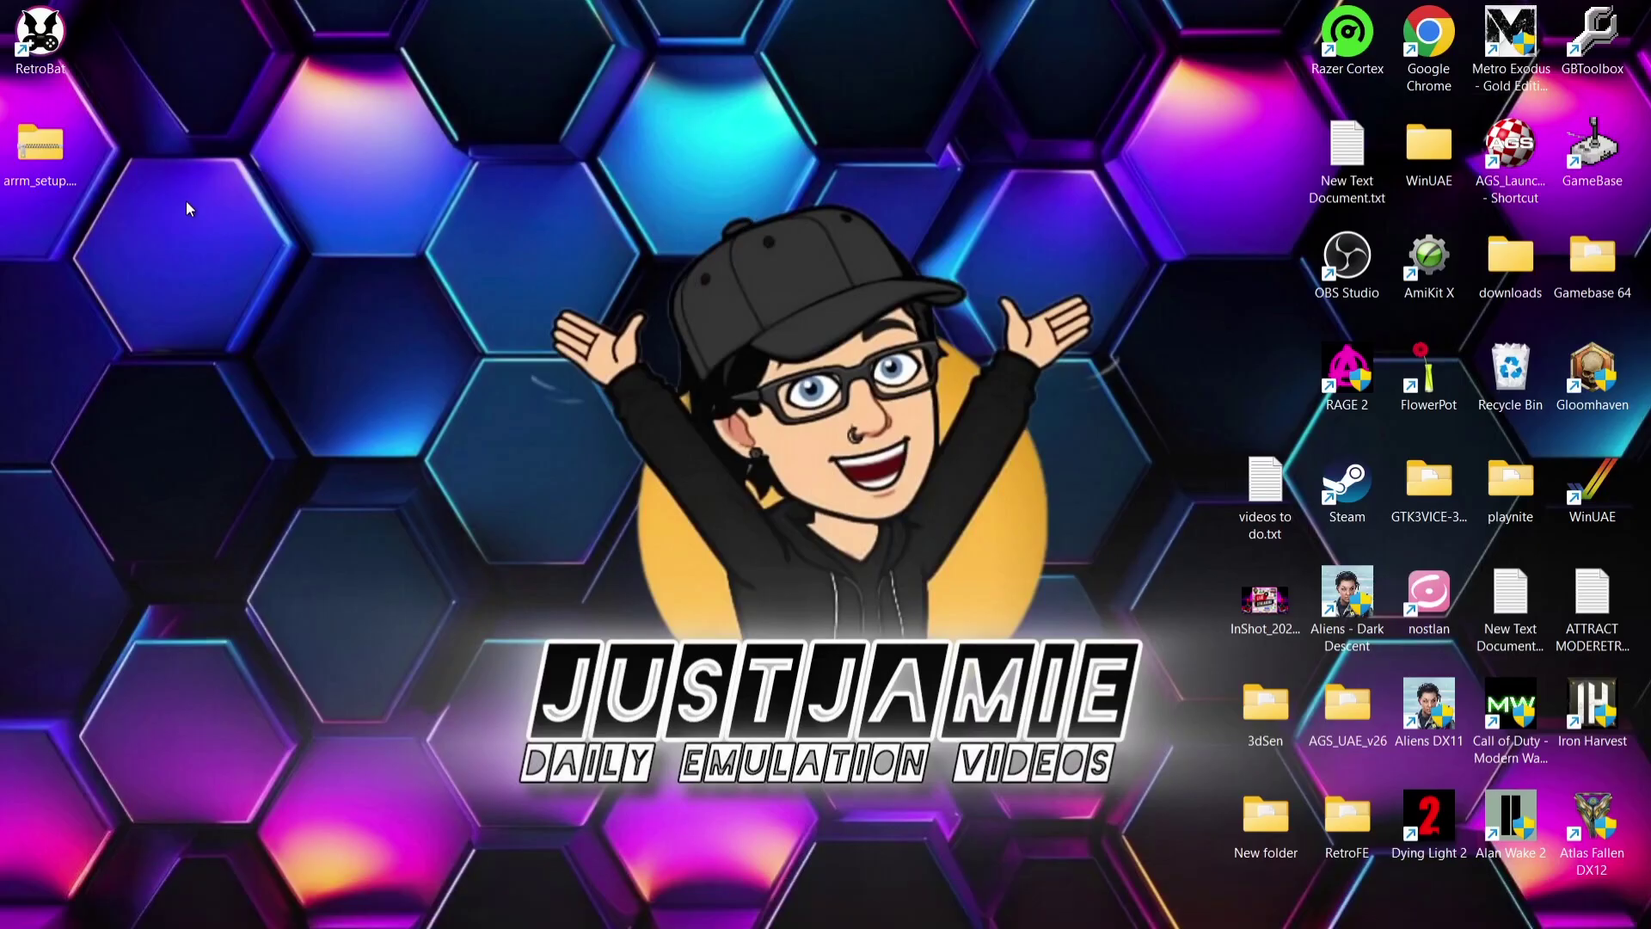
Copy arrm_setup.exe from arrm_setup.zip onto the desktop and close the archive window.
double_click(41, 145)
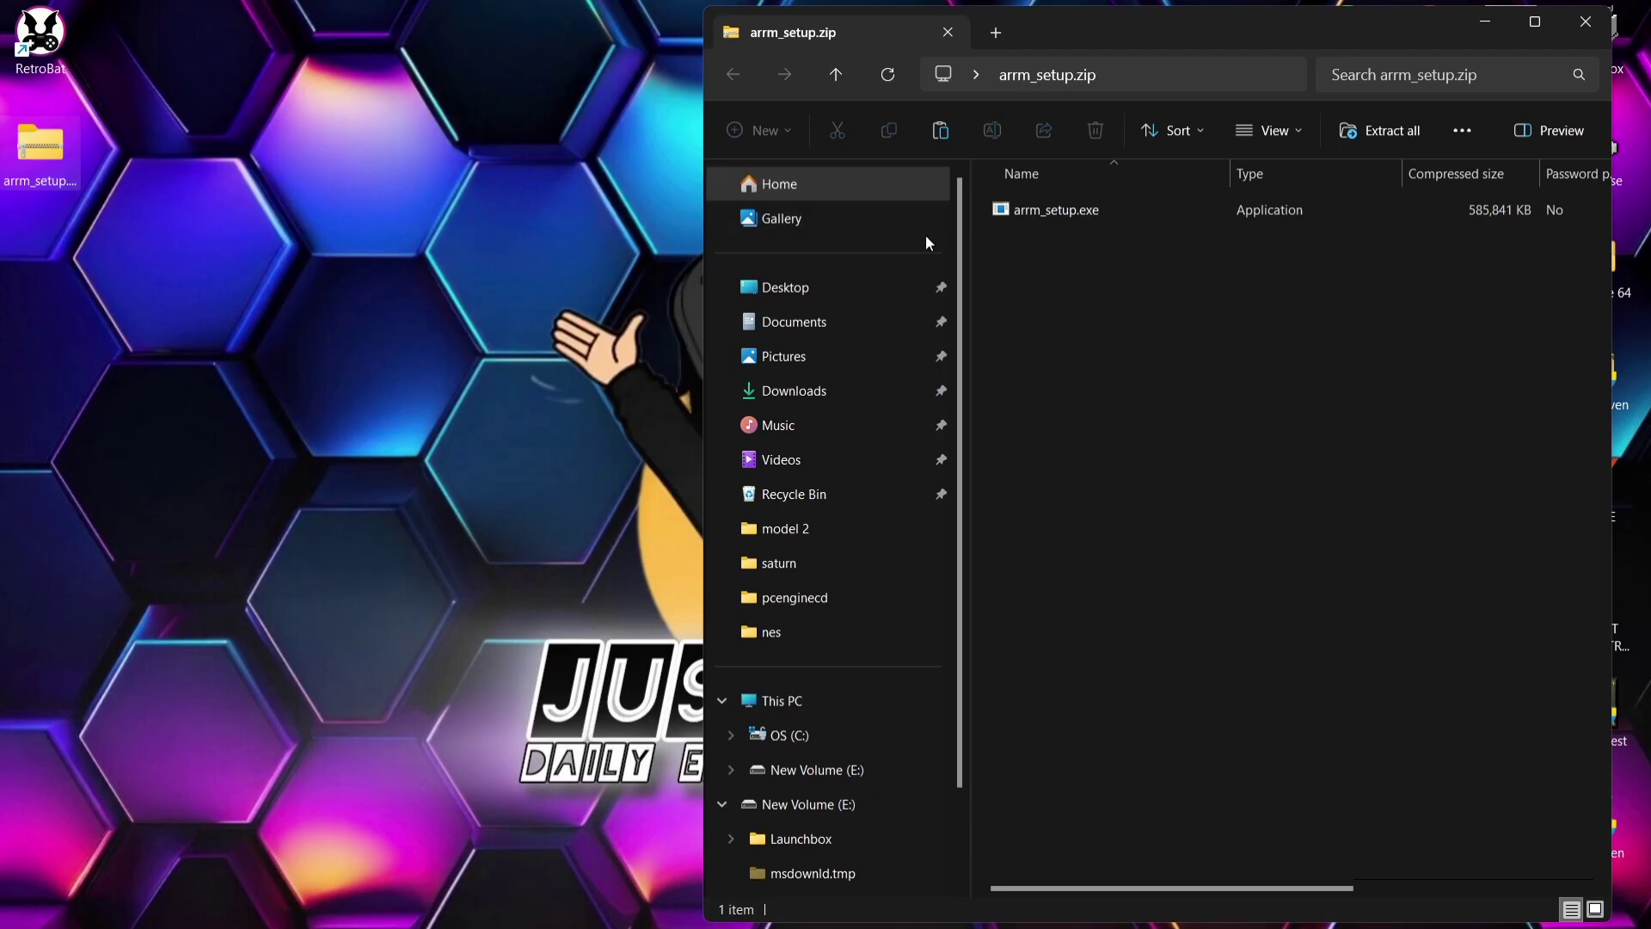
left_click(1039, 212)
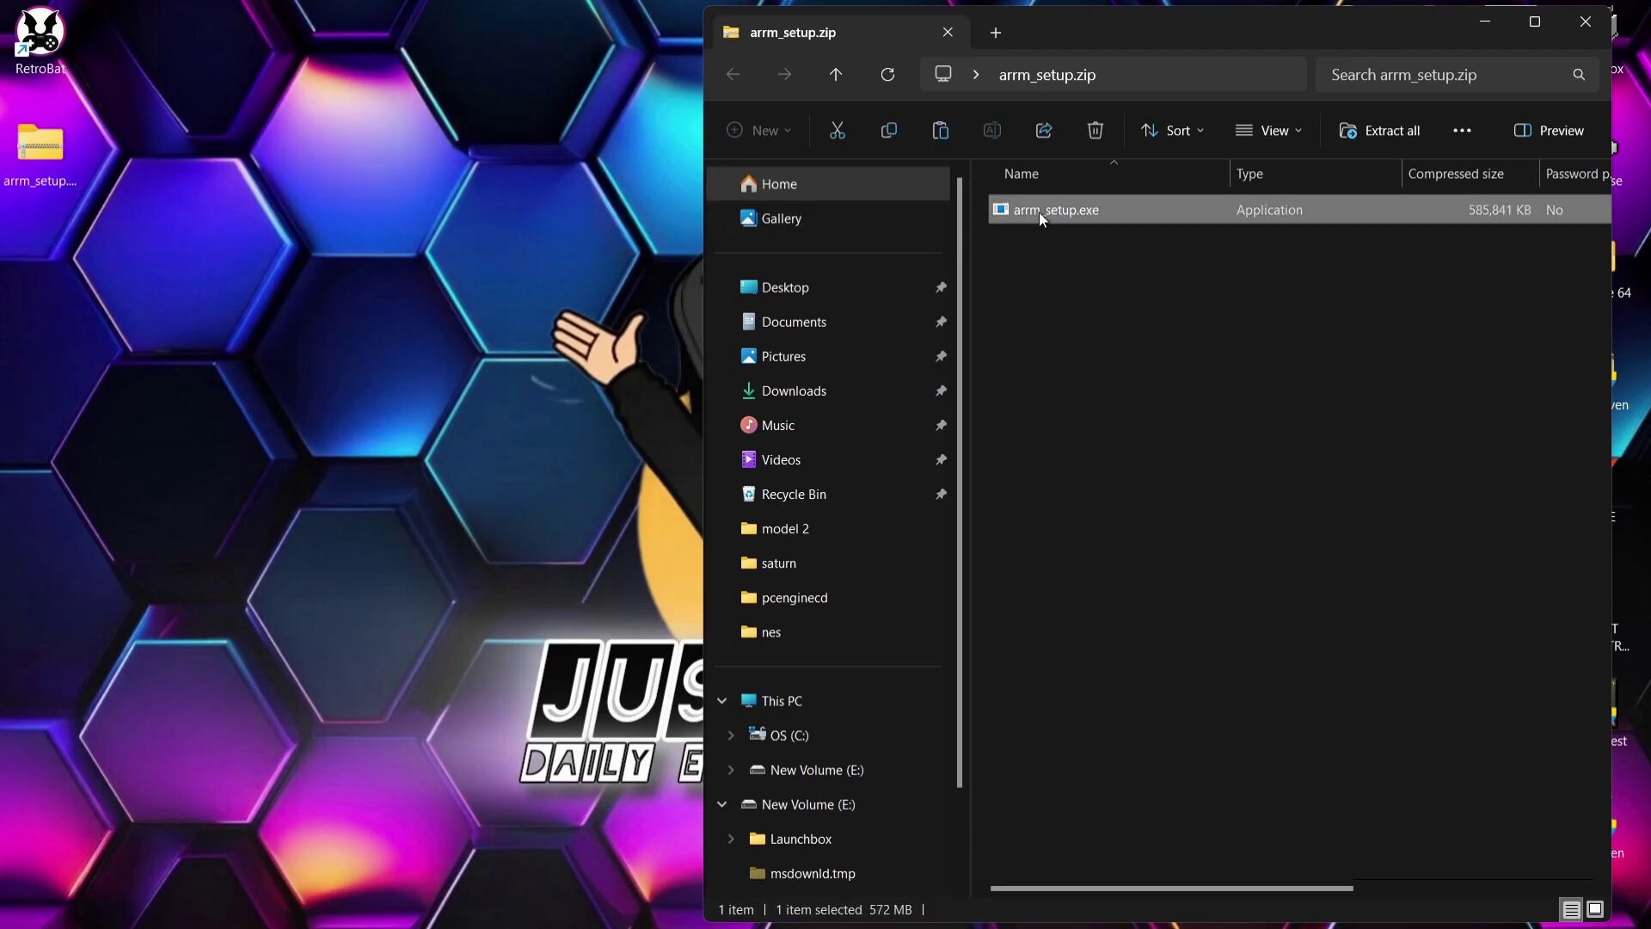
left_click_drag(1039, 212, 282, 246)
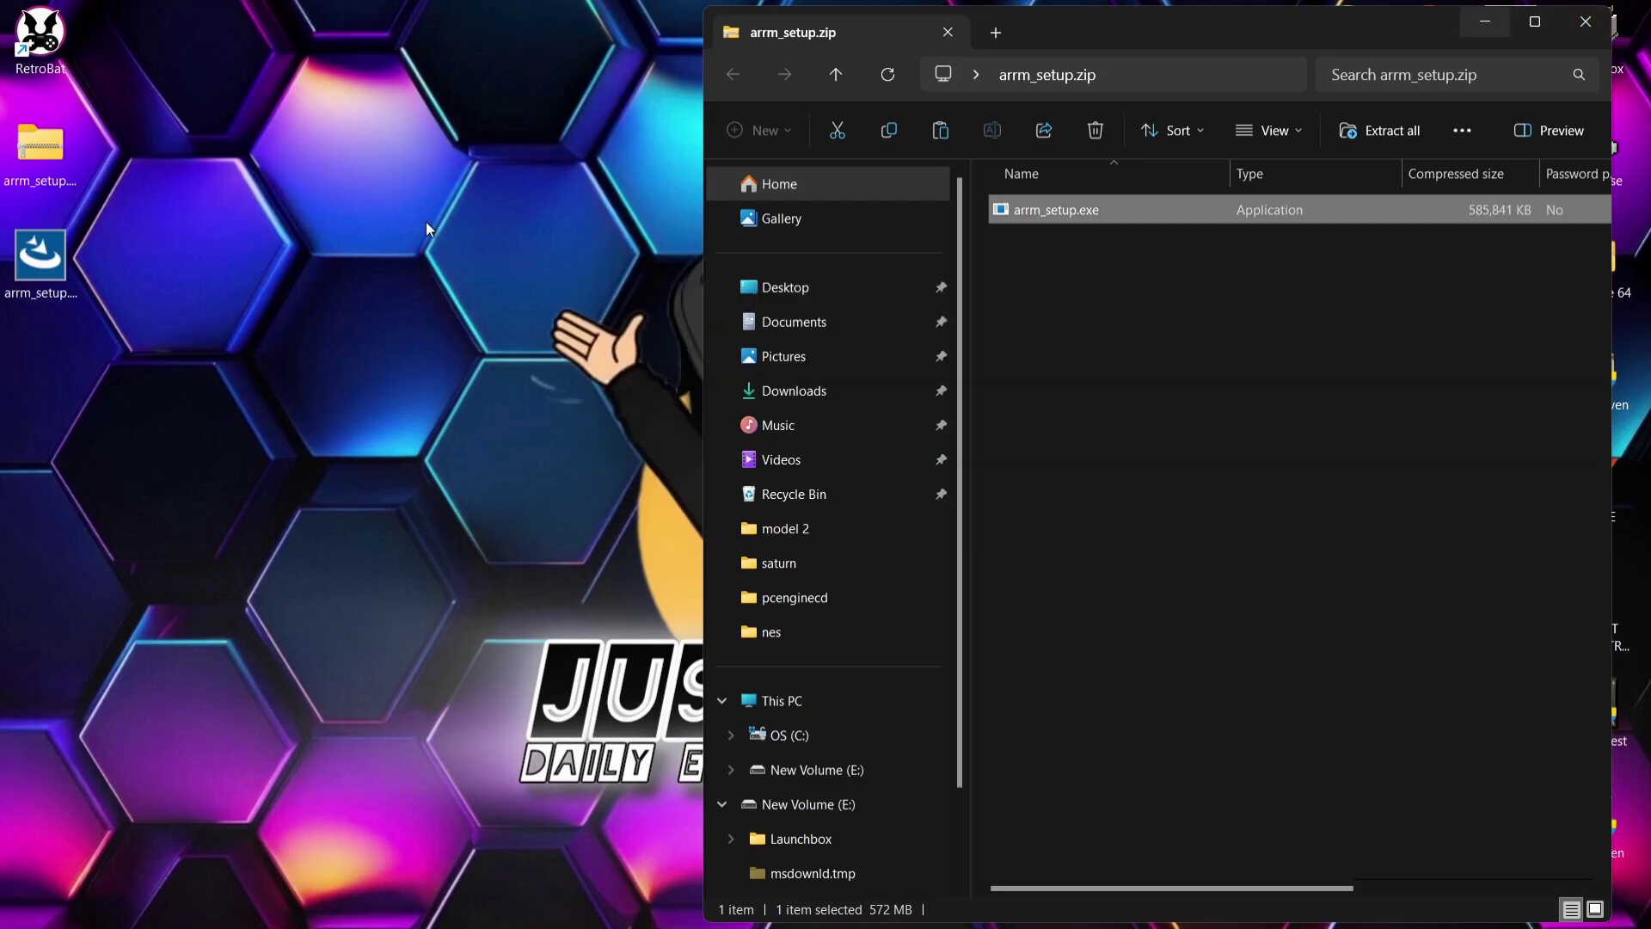
left_click(1592, 26)
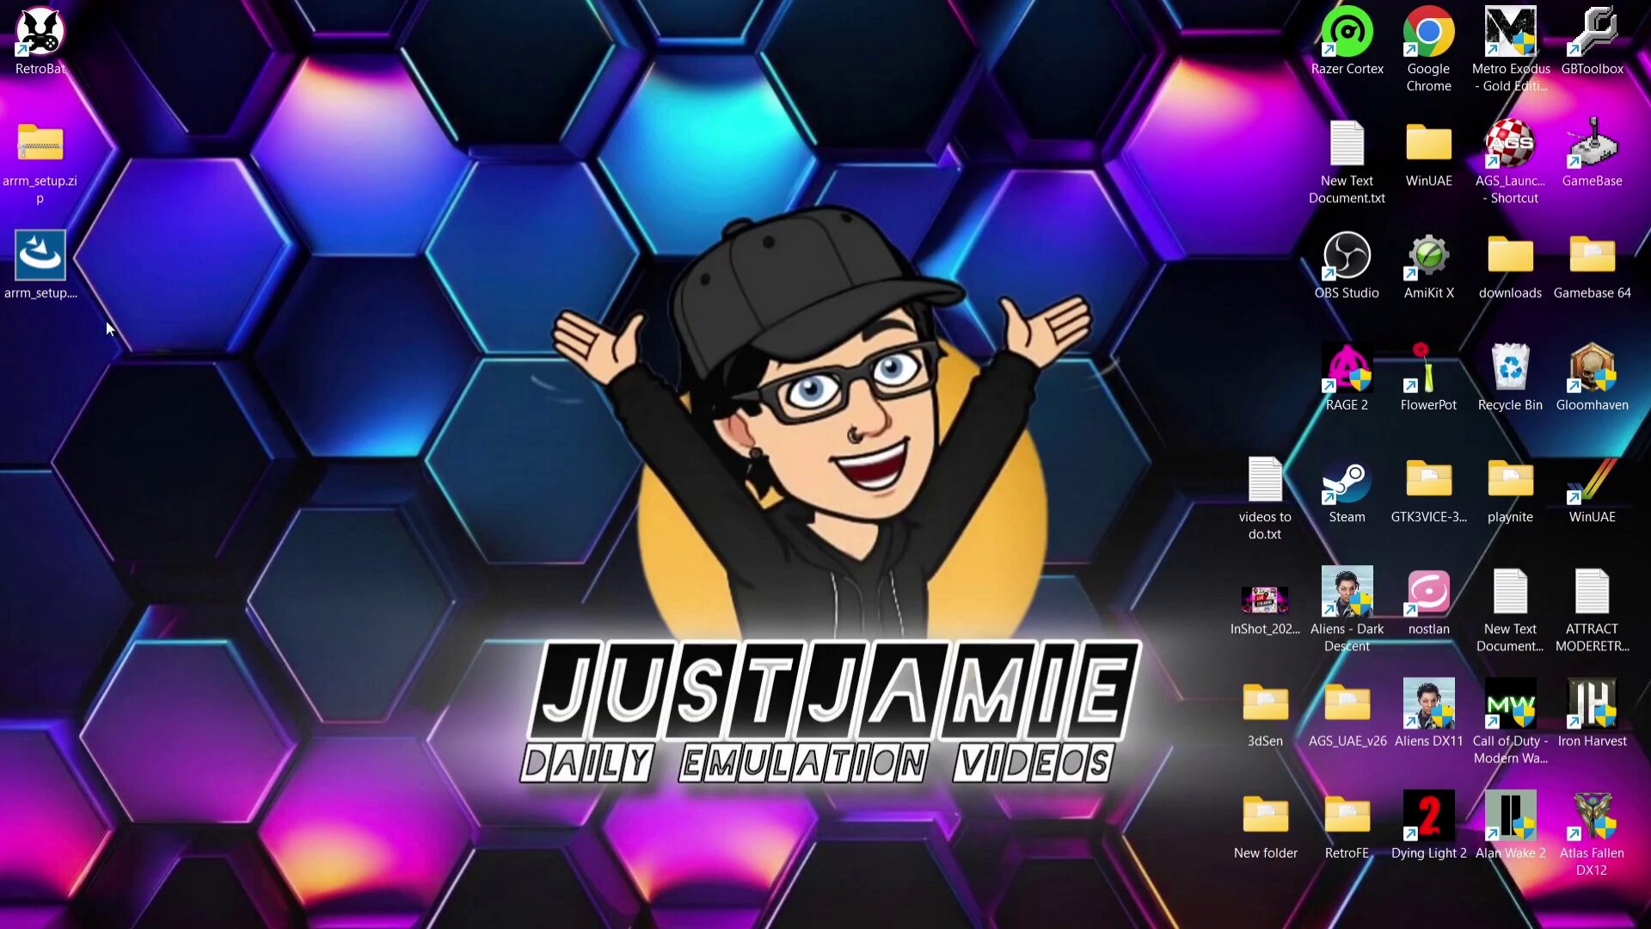
Launch arrm_setup.exe and let it run past the SmartScreen warning.
double_click(49, 281)
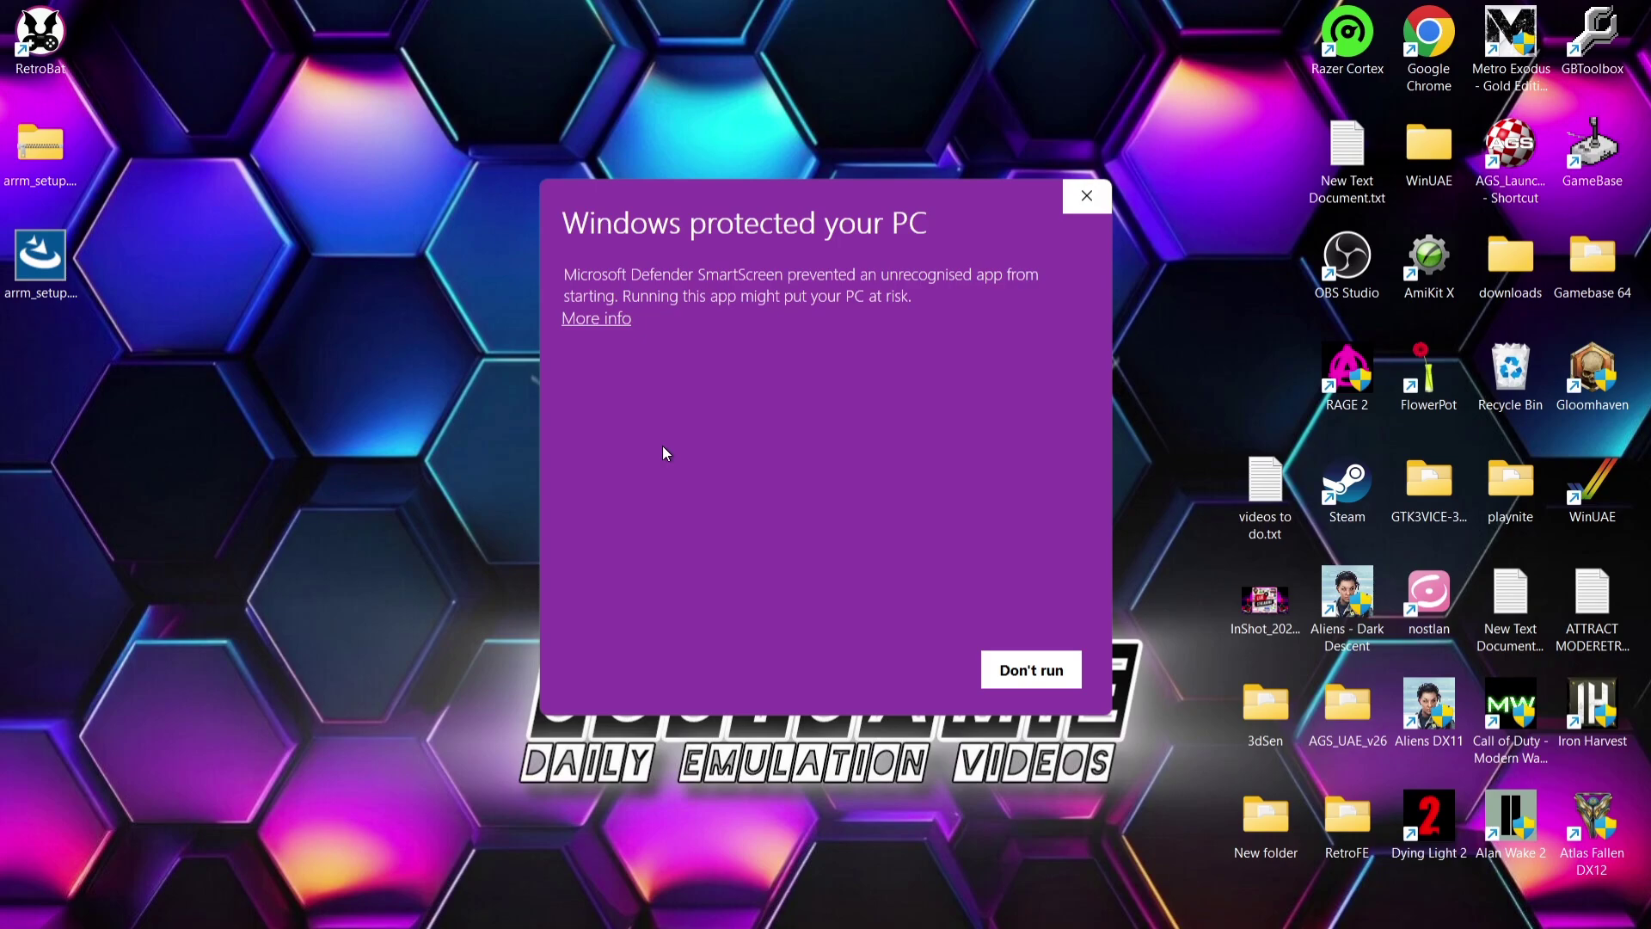
left_click(609, 321)
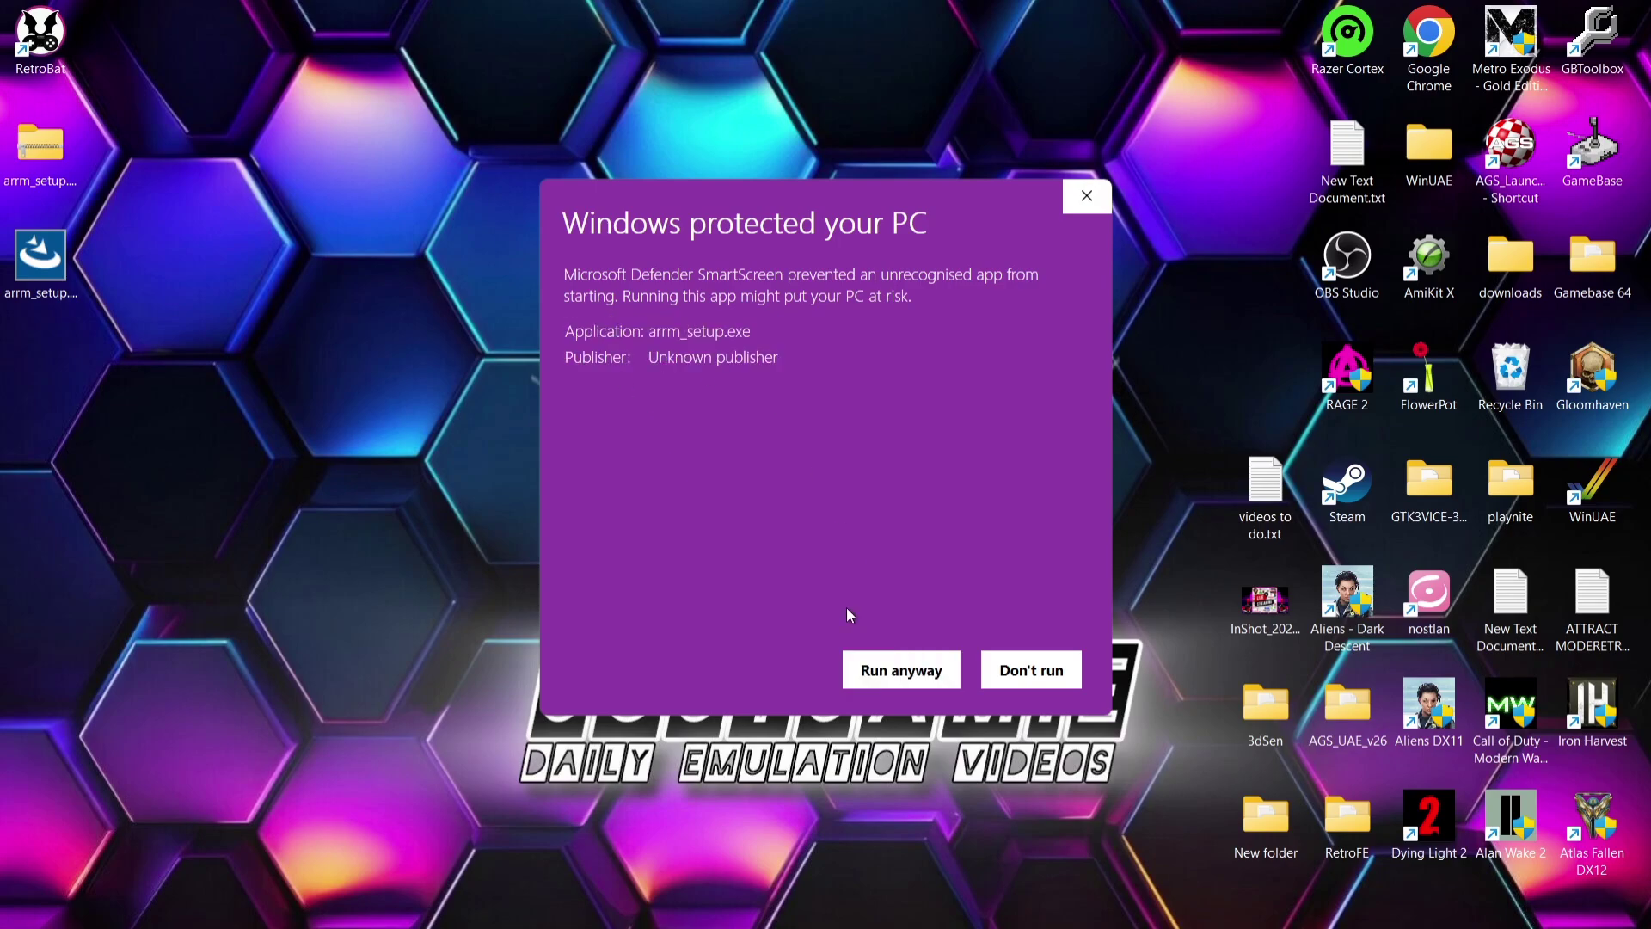
left_click(903, 675)
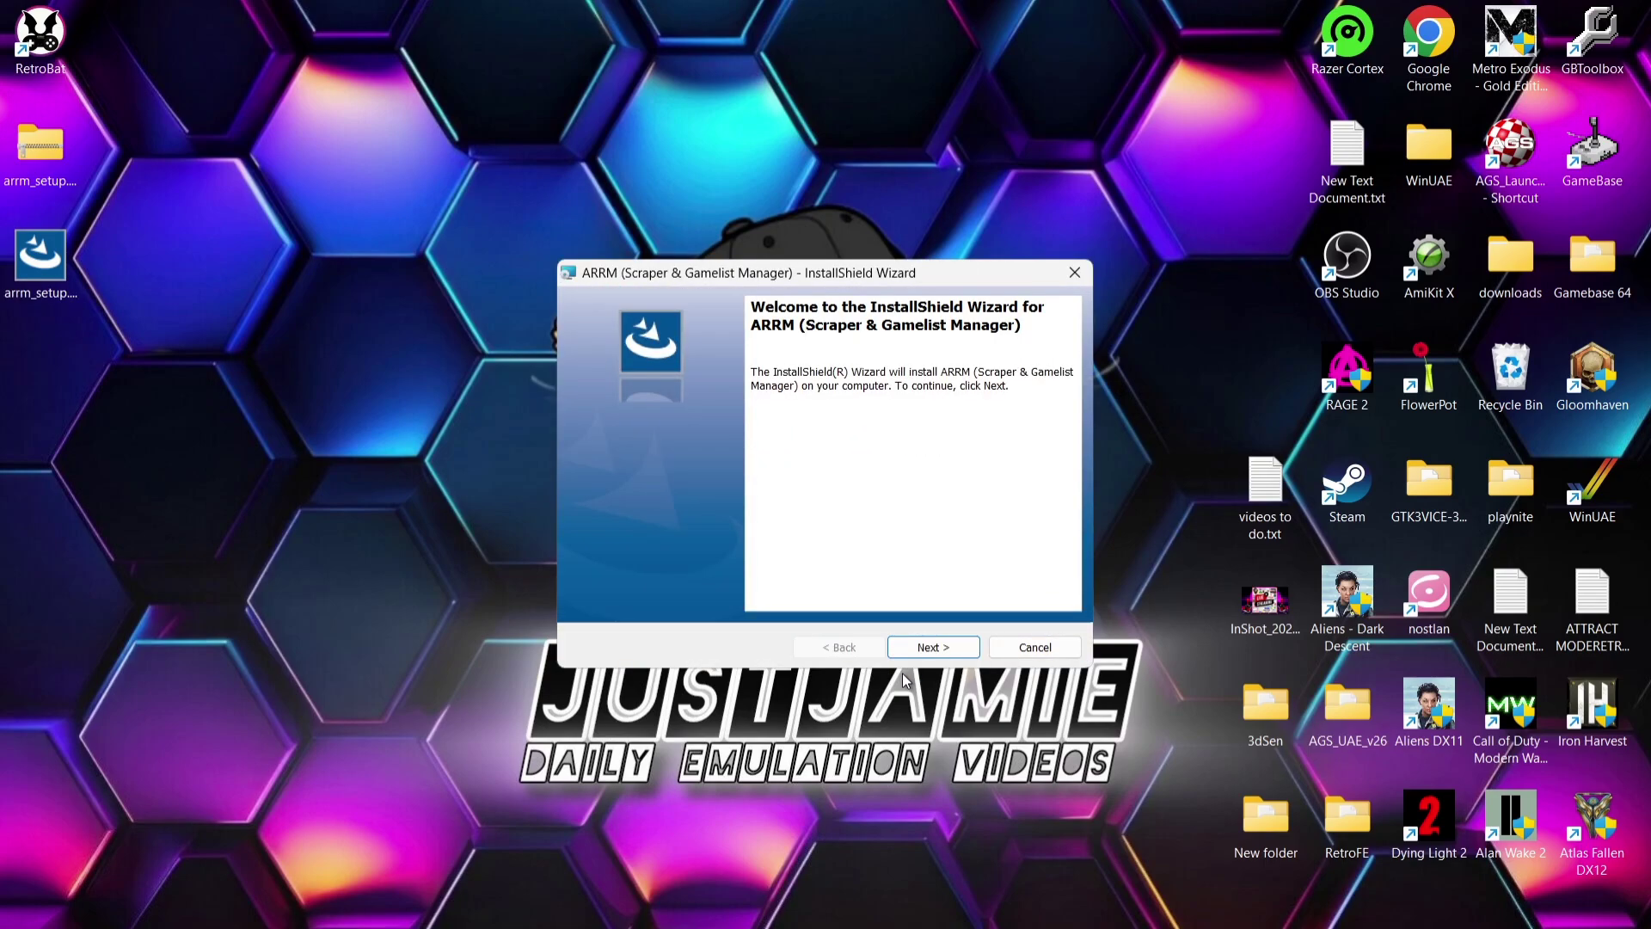
Move past the installer welcome page and create a new desktop folder named arrm.
left_click(929, 652)
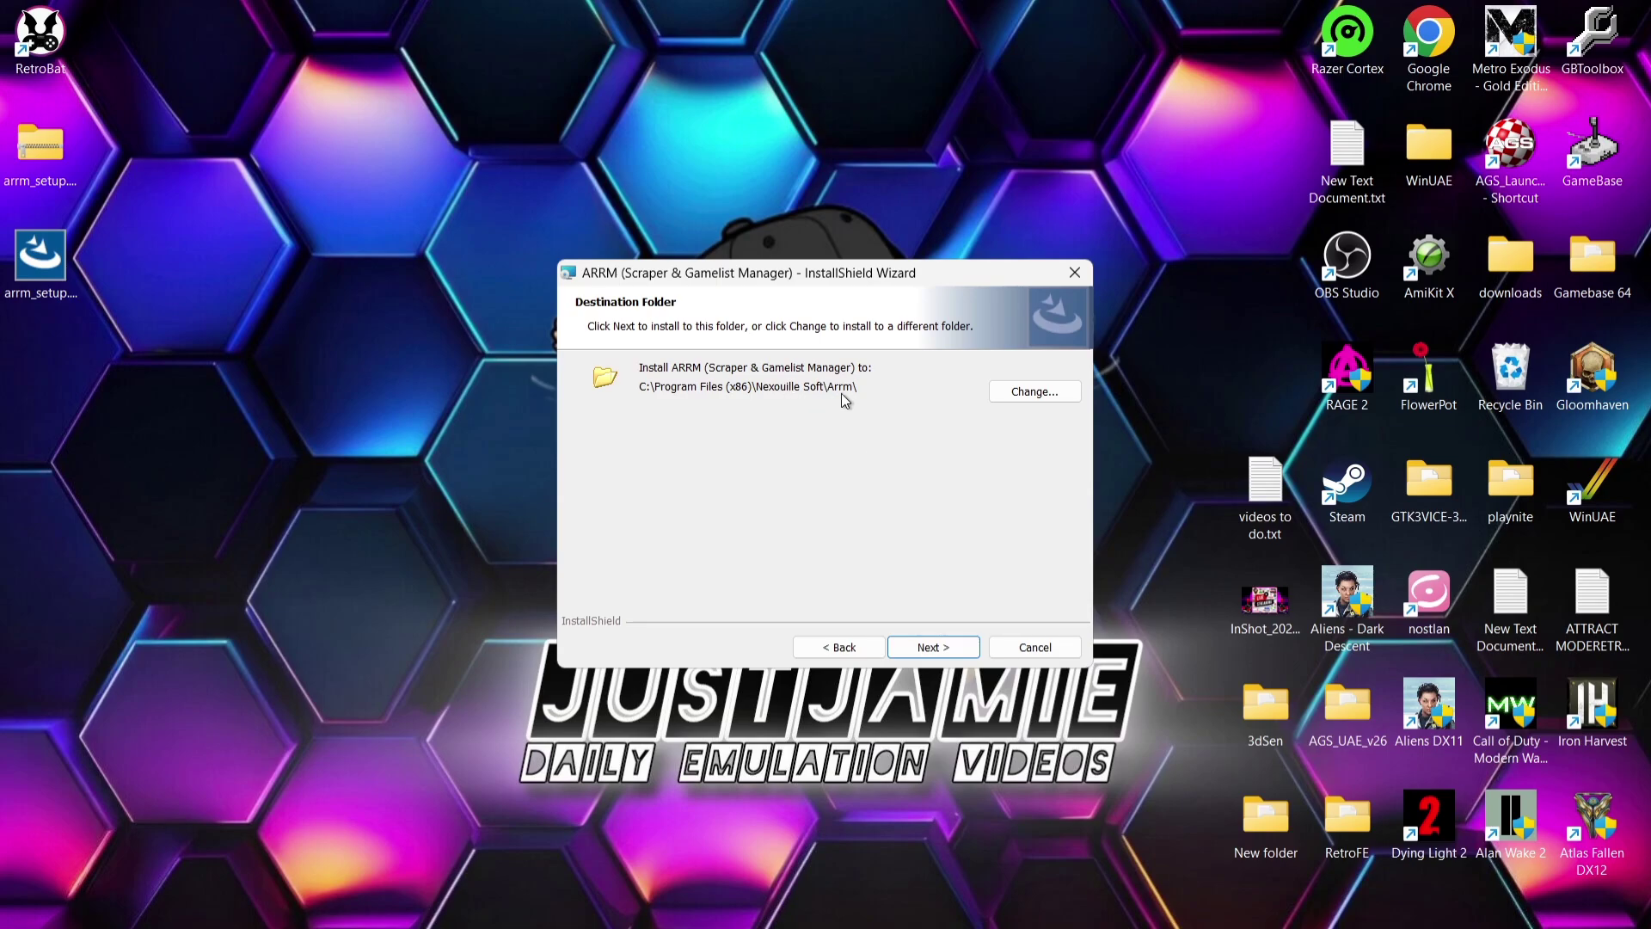
right_click(402, 386)
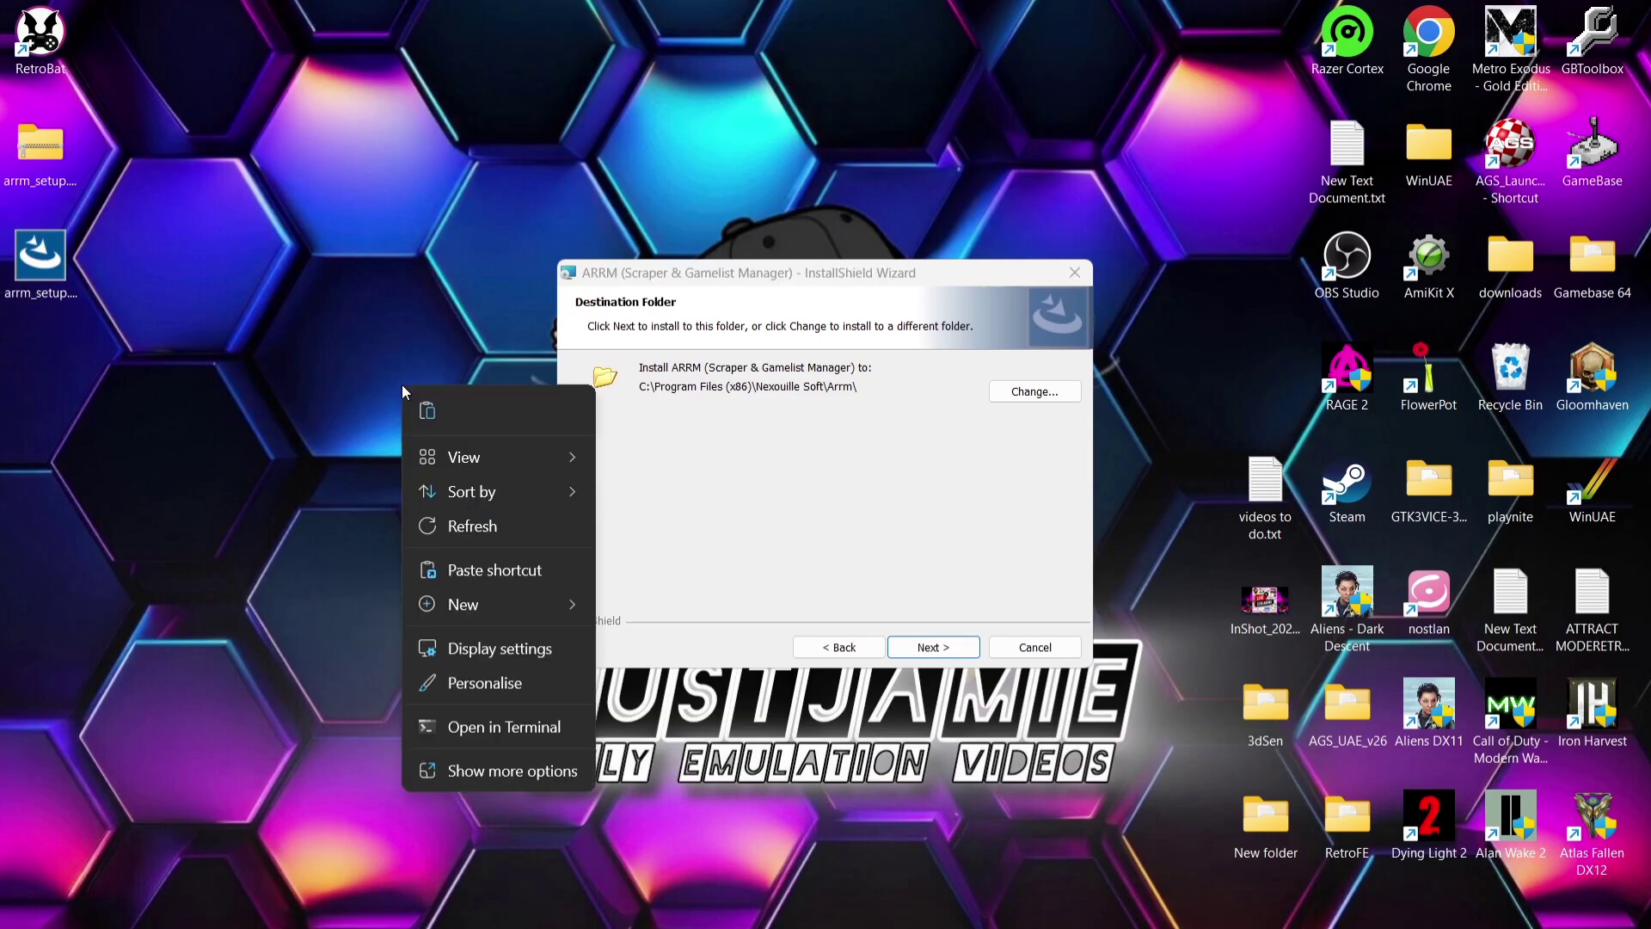
mouse_move(478, 605)
left_click(632, 602)
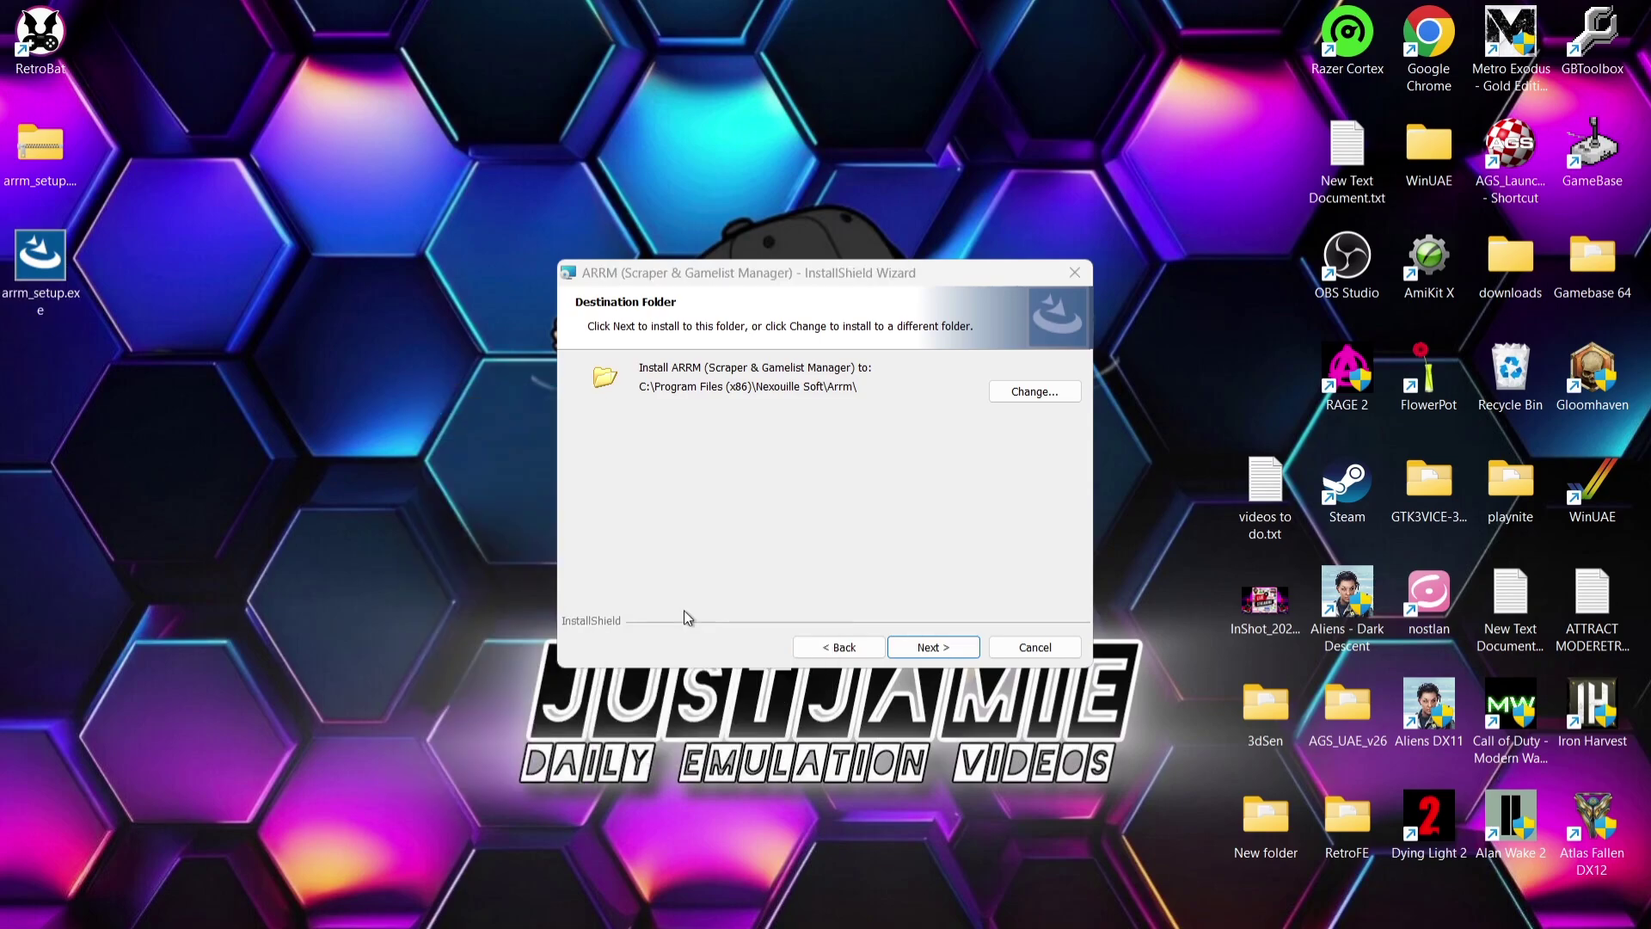
type("arrm")
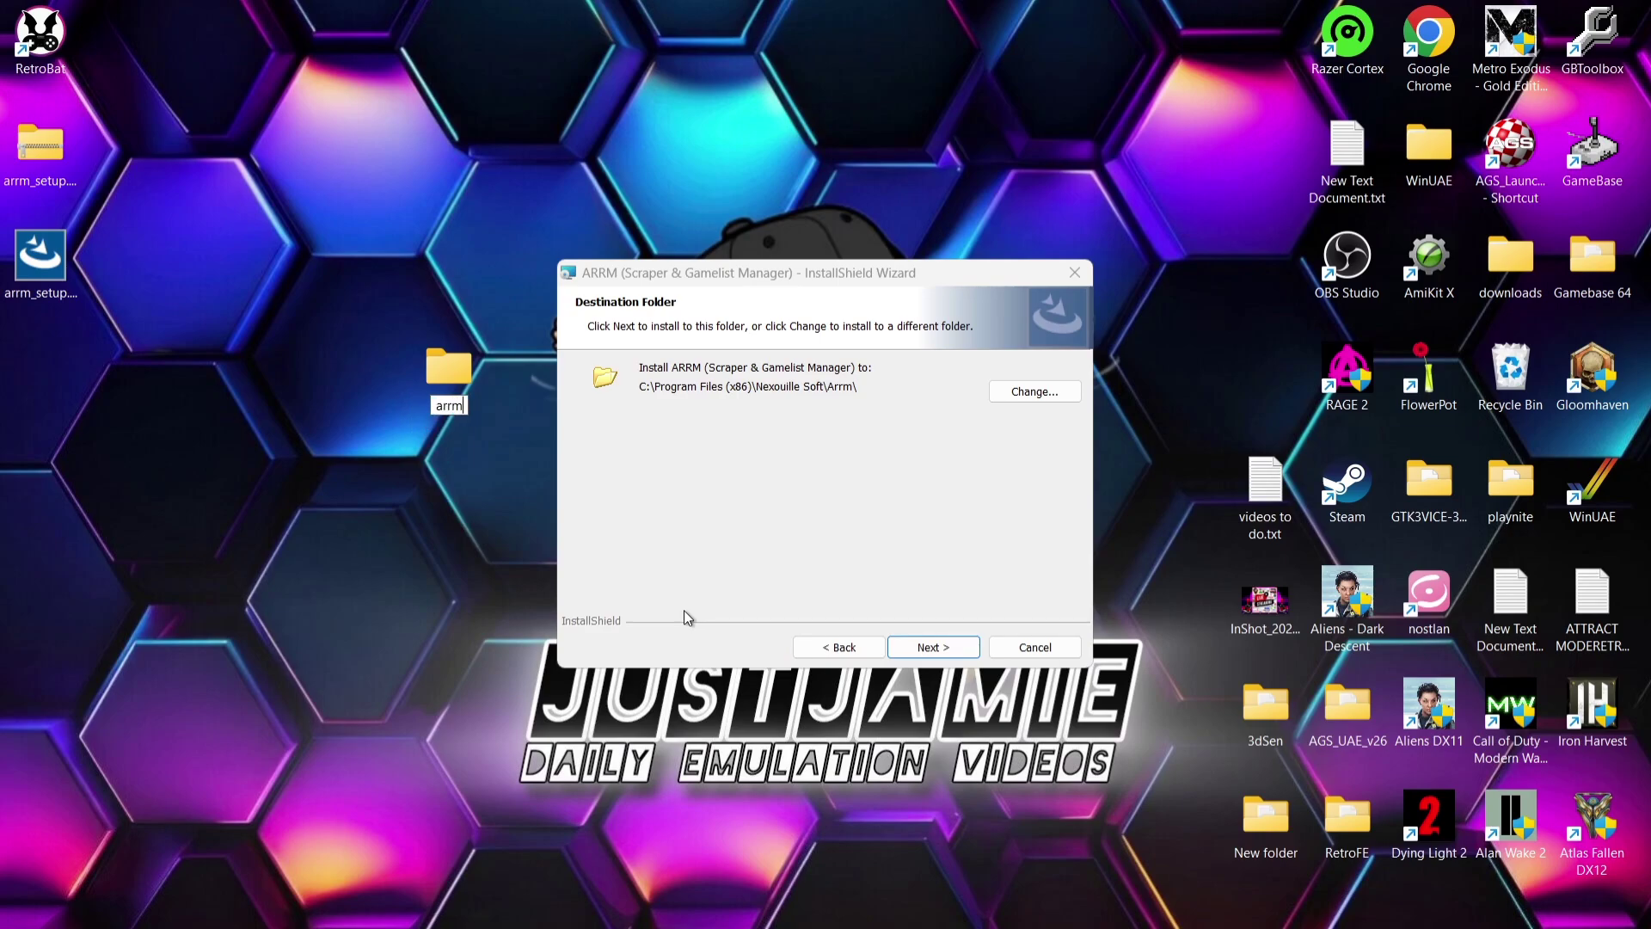
left_click(684, 611)
Change the install destination to the arrm folder on the user's Desktop and continue.
left_click(1006, 394)
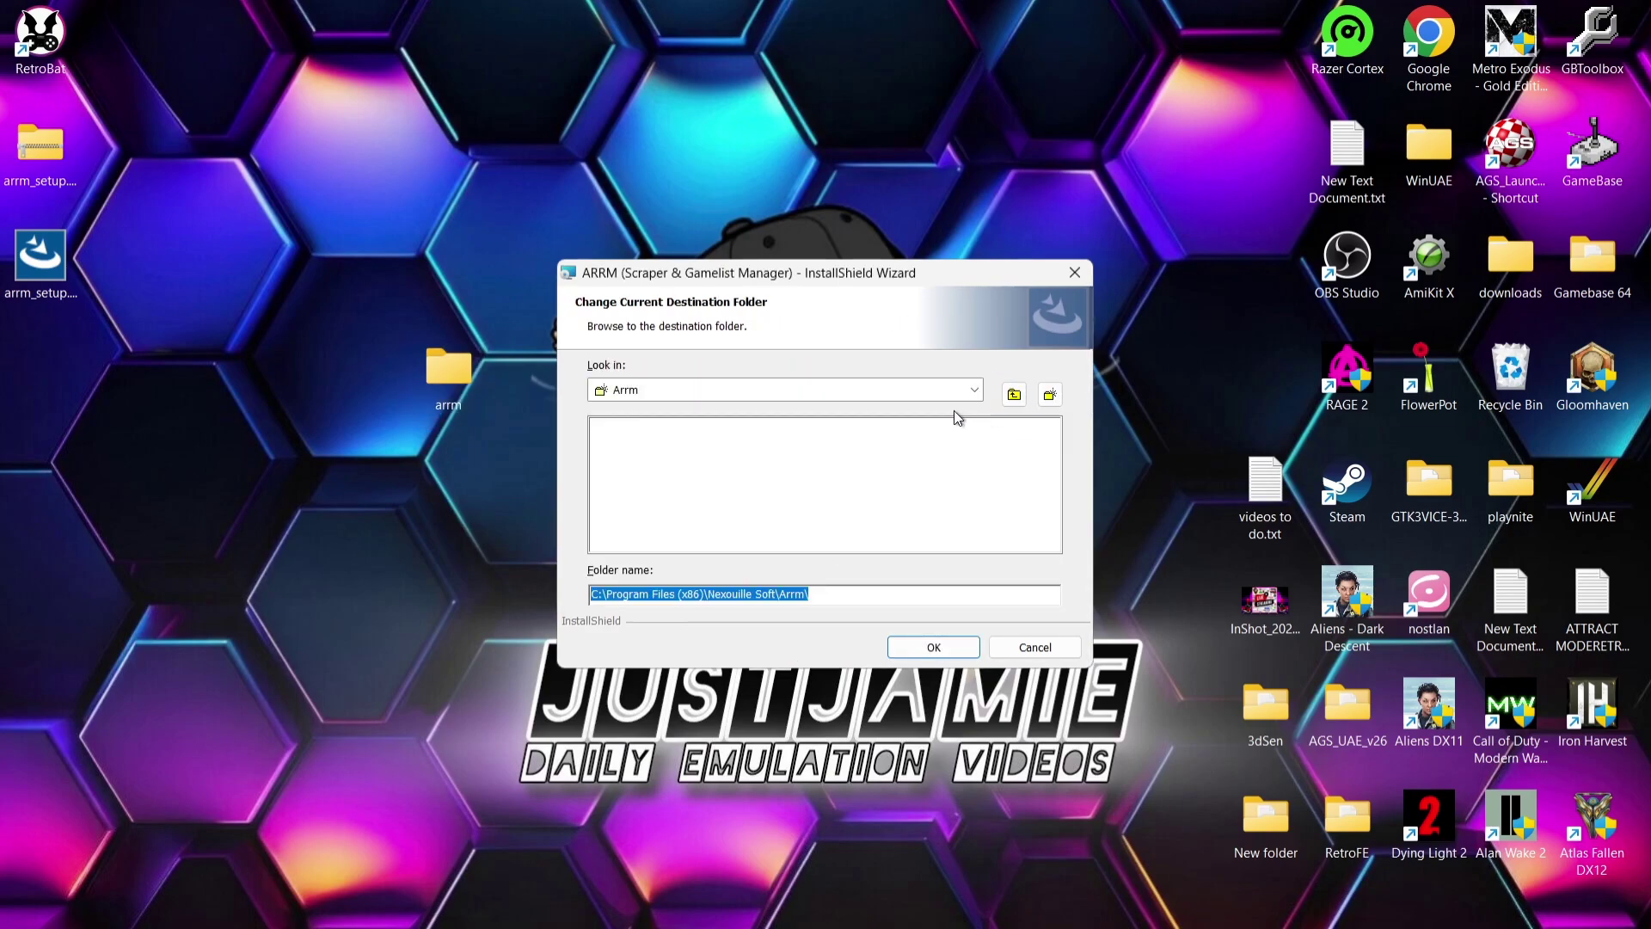
left_click(975, 391)
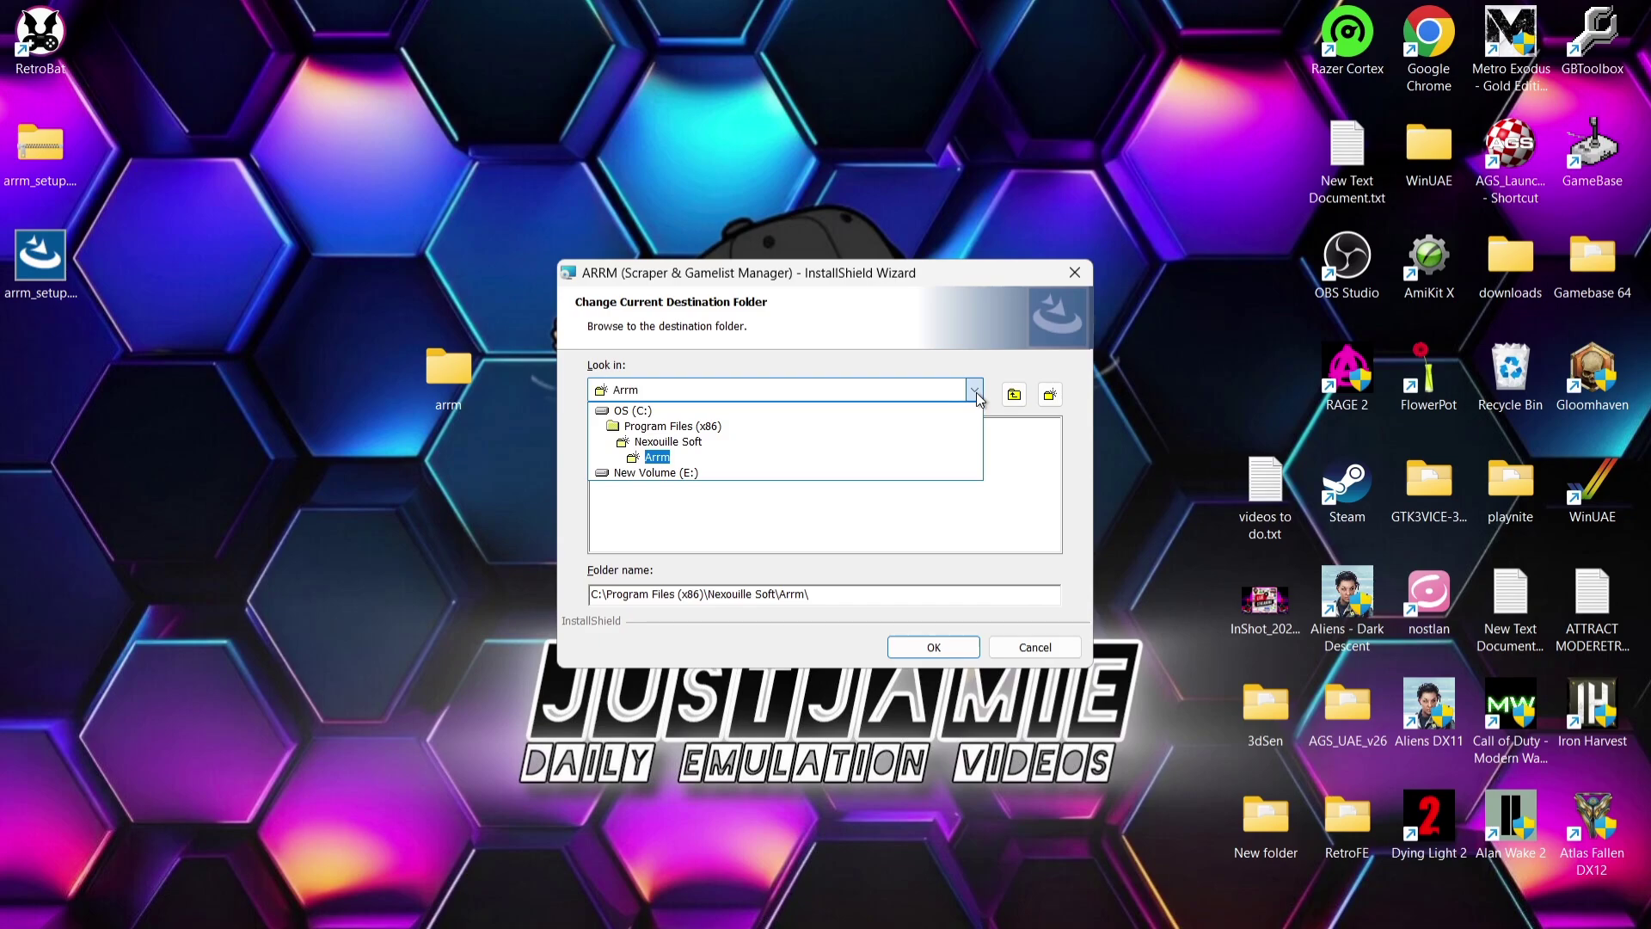
left_click(647, 411)
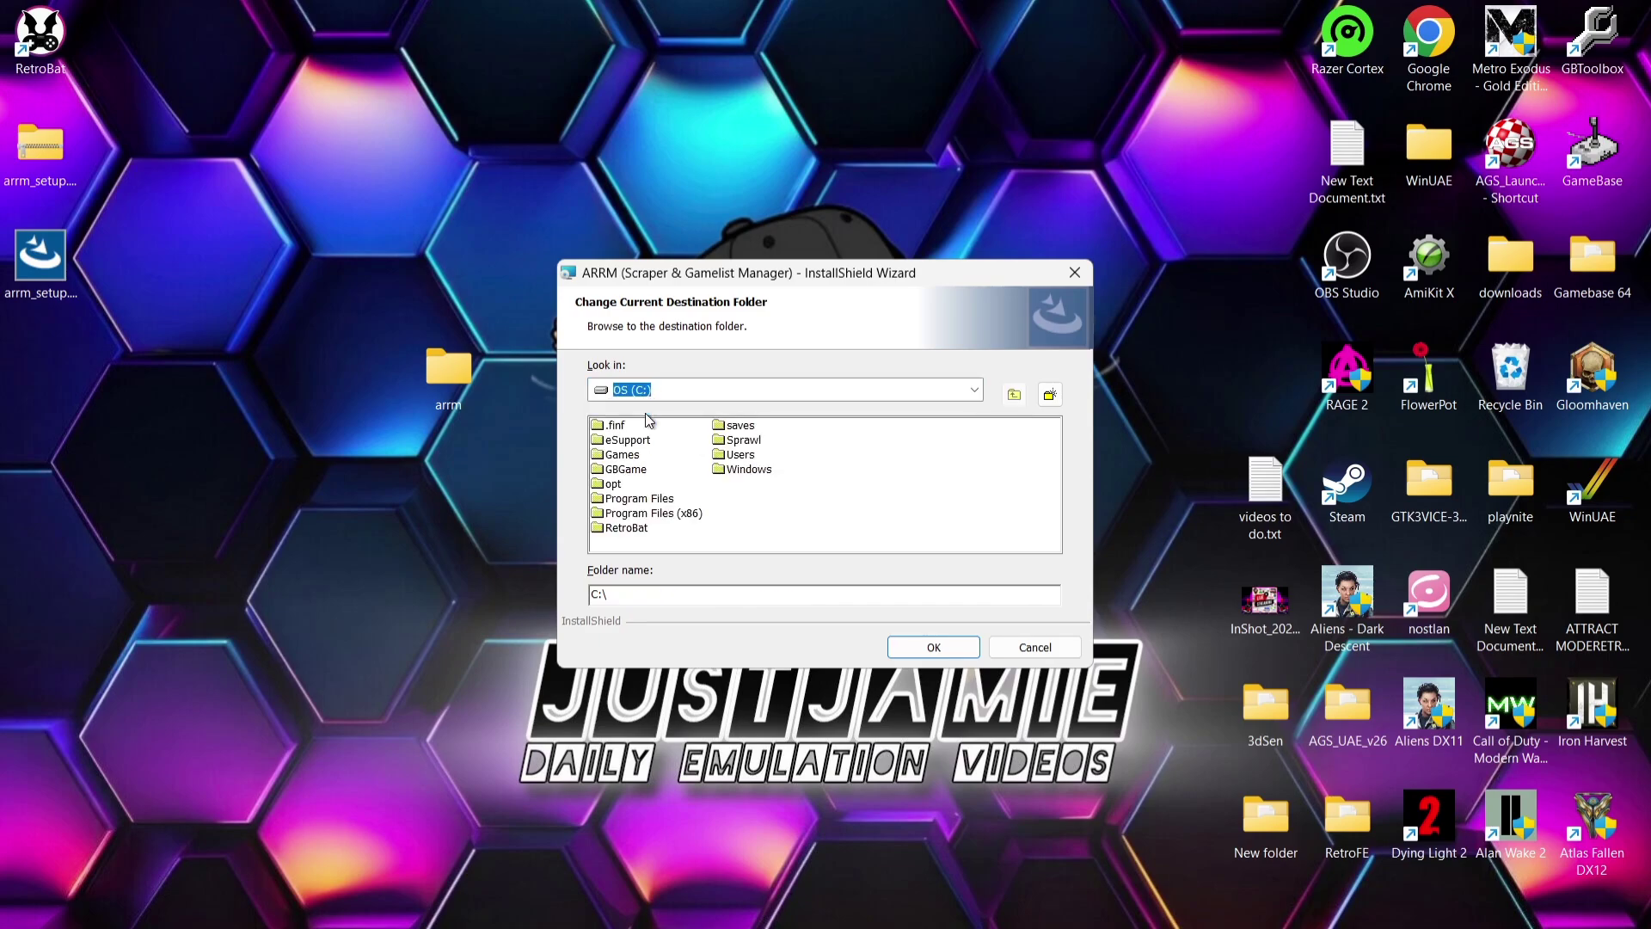
double_click(741, 455)
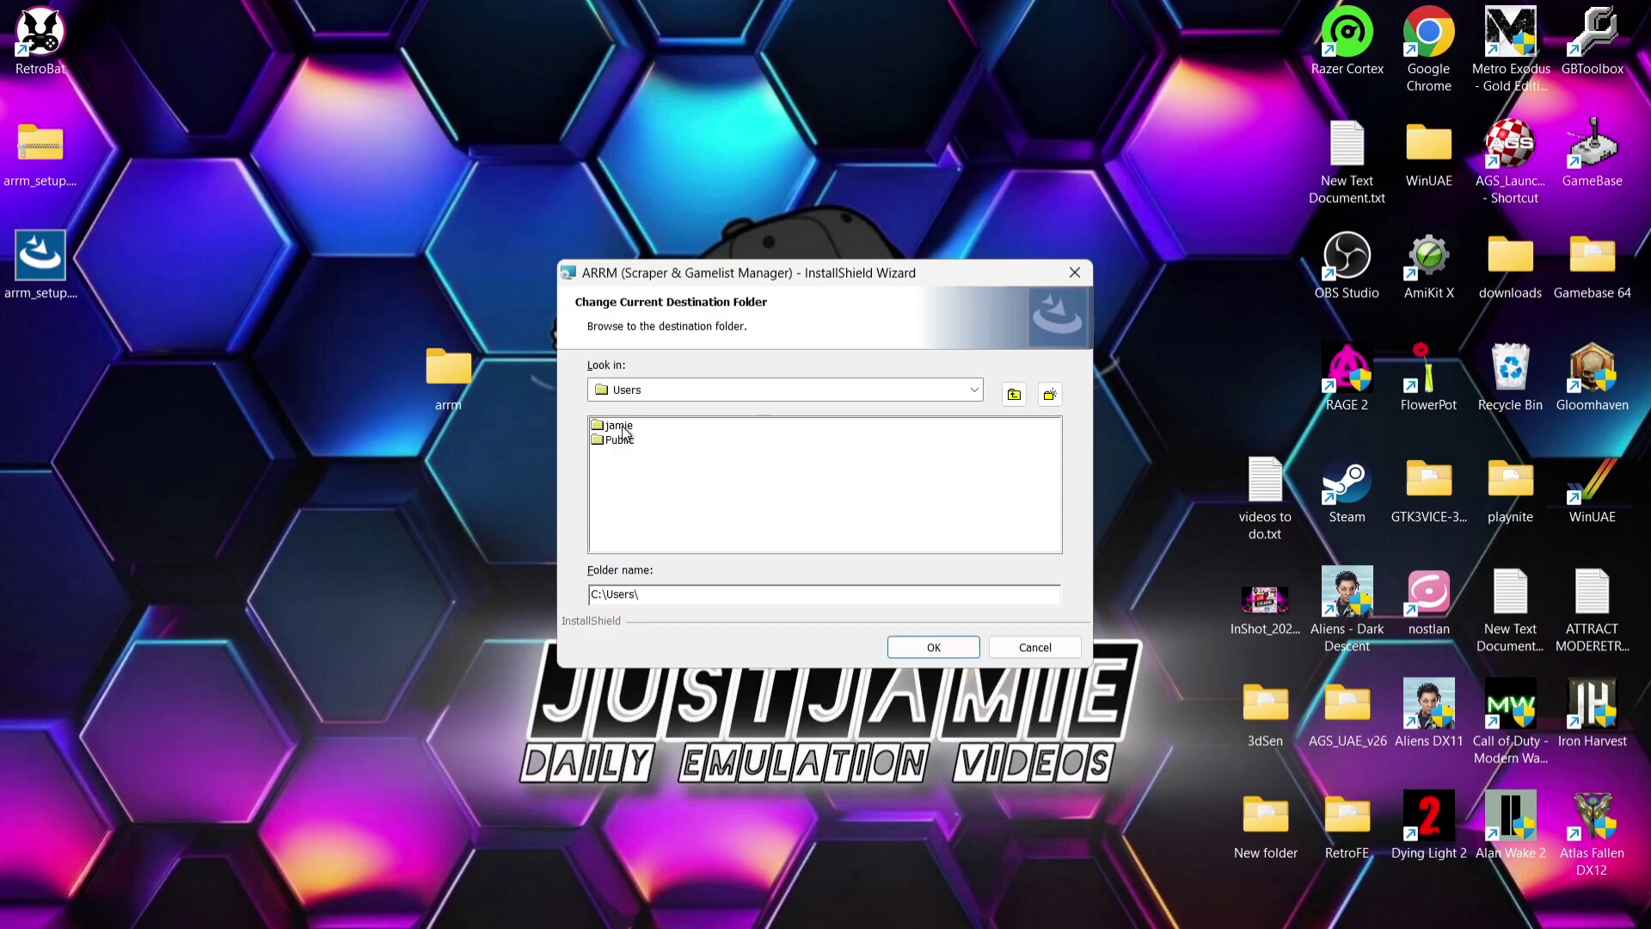
double_click(628, 427)
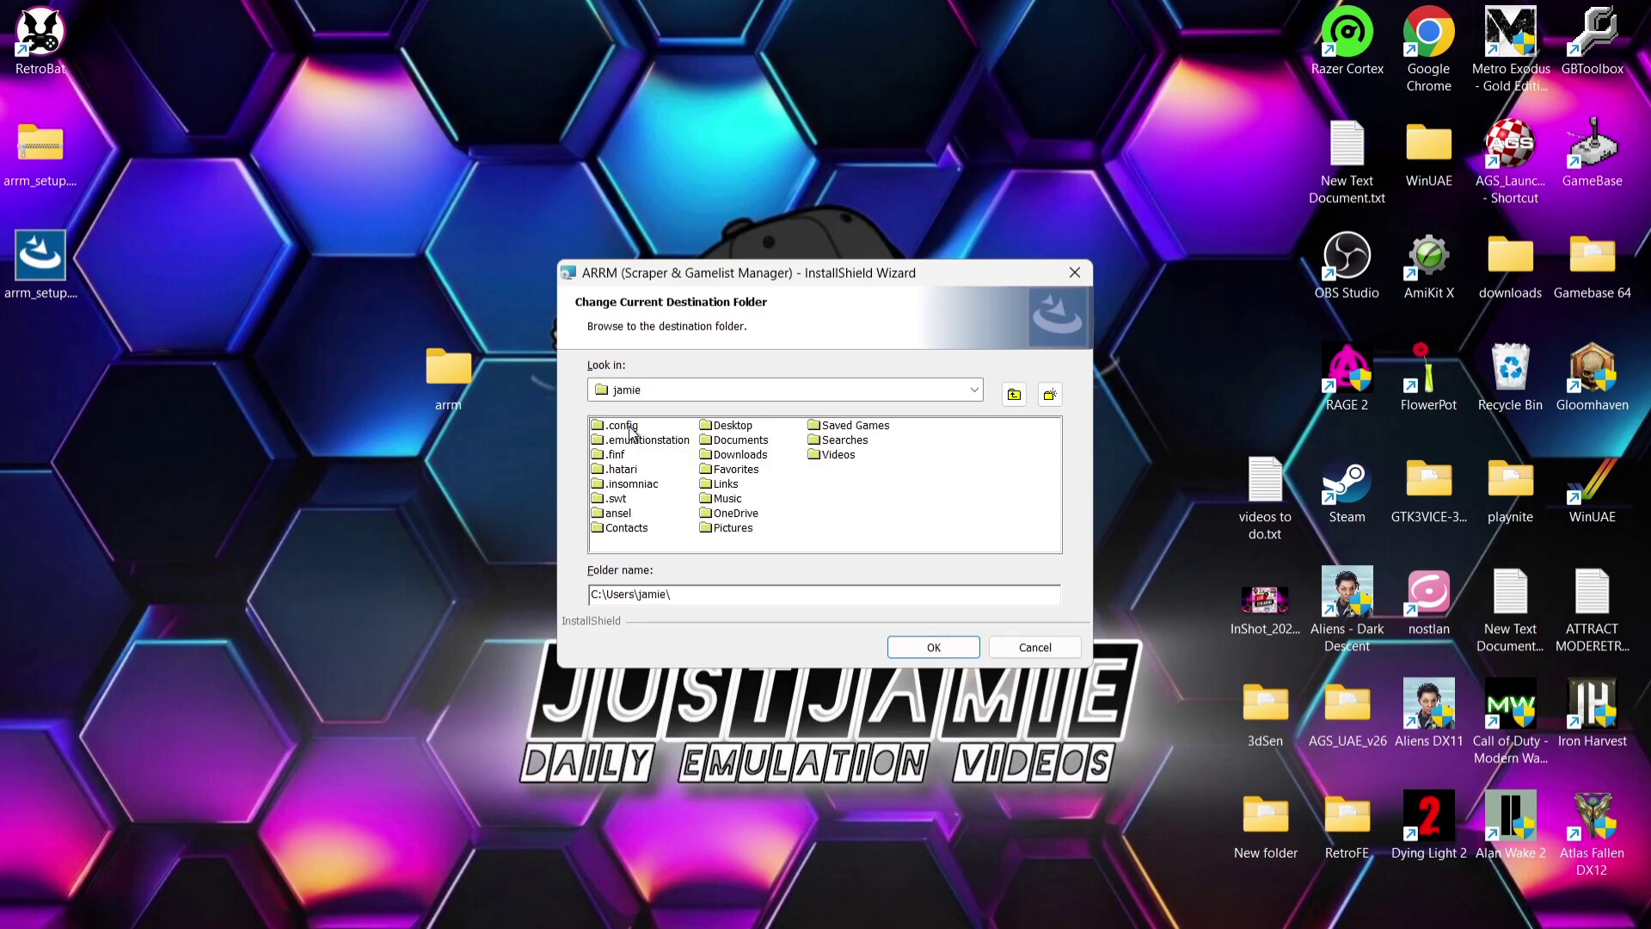
double_click(734, 428)
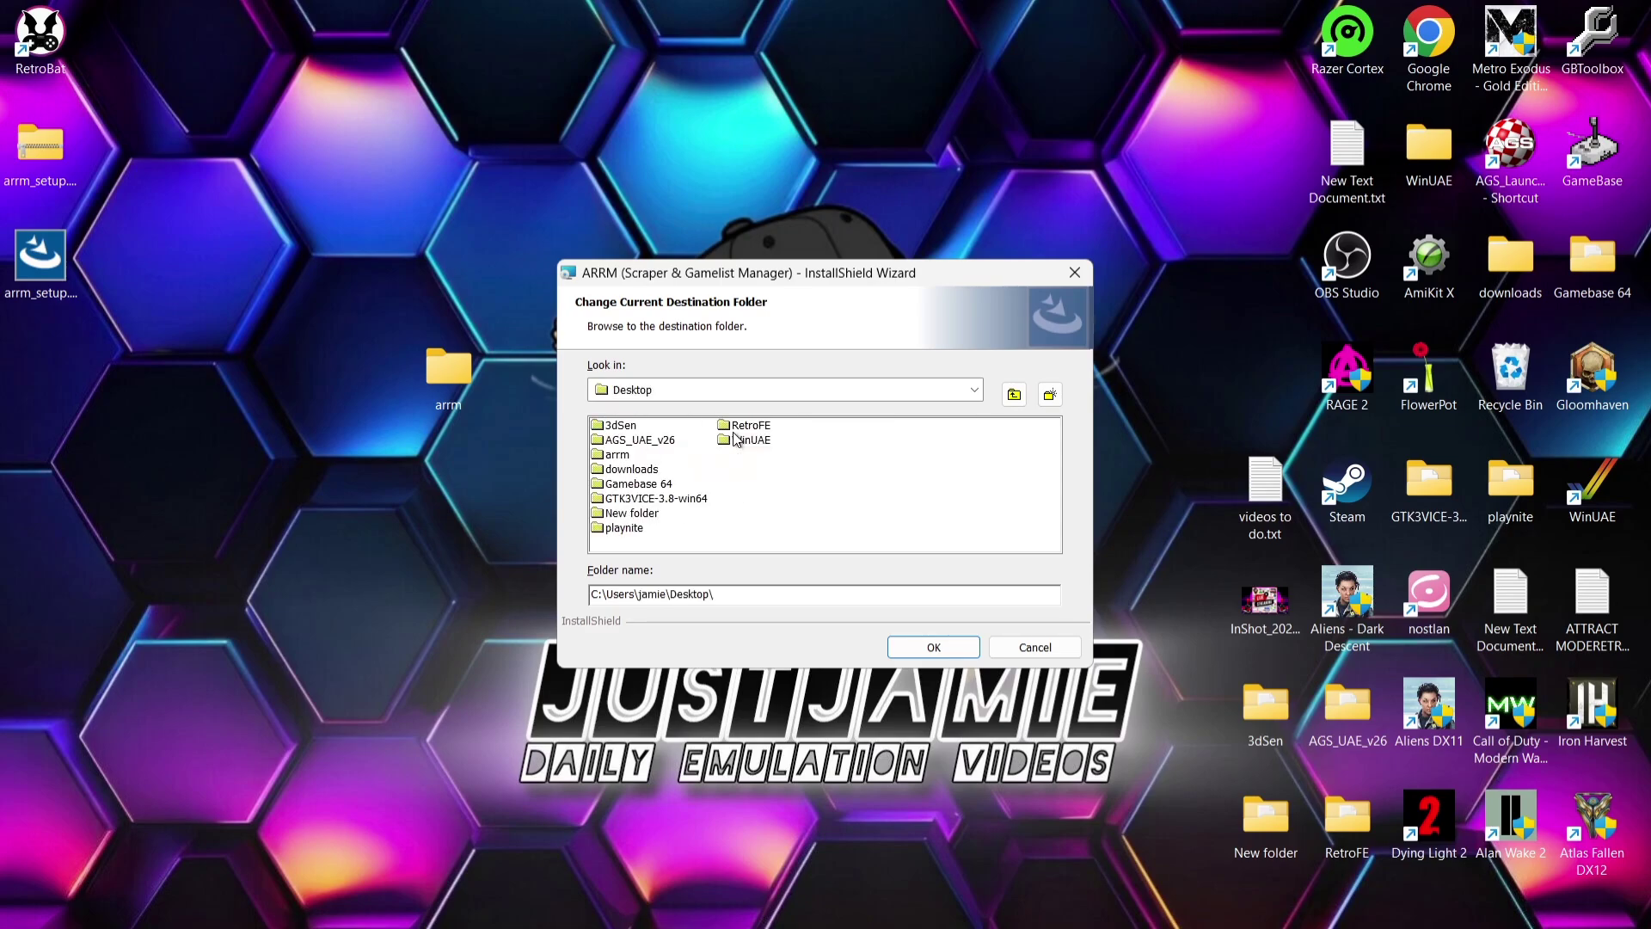
left_click(621, 455)
left_click(929, 651)
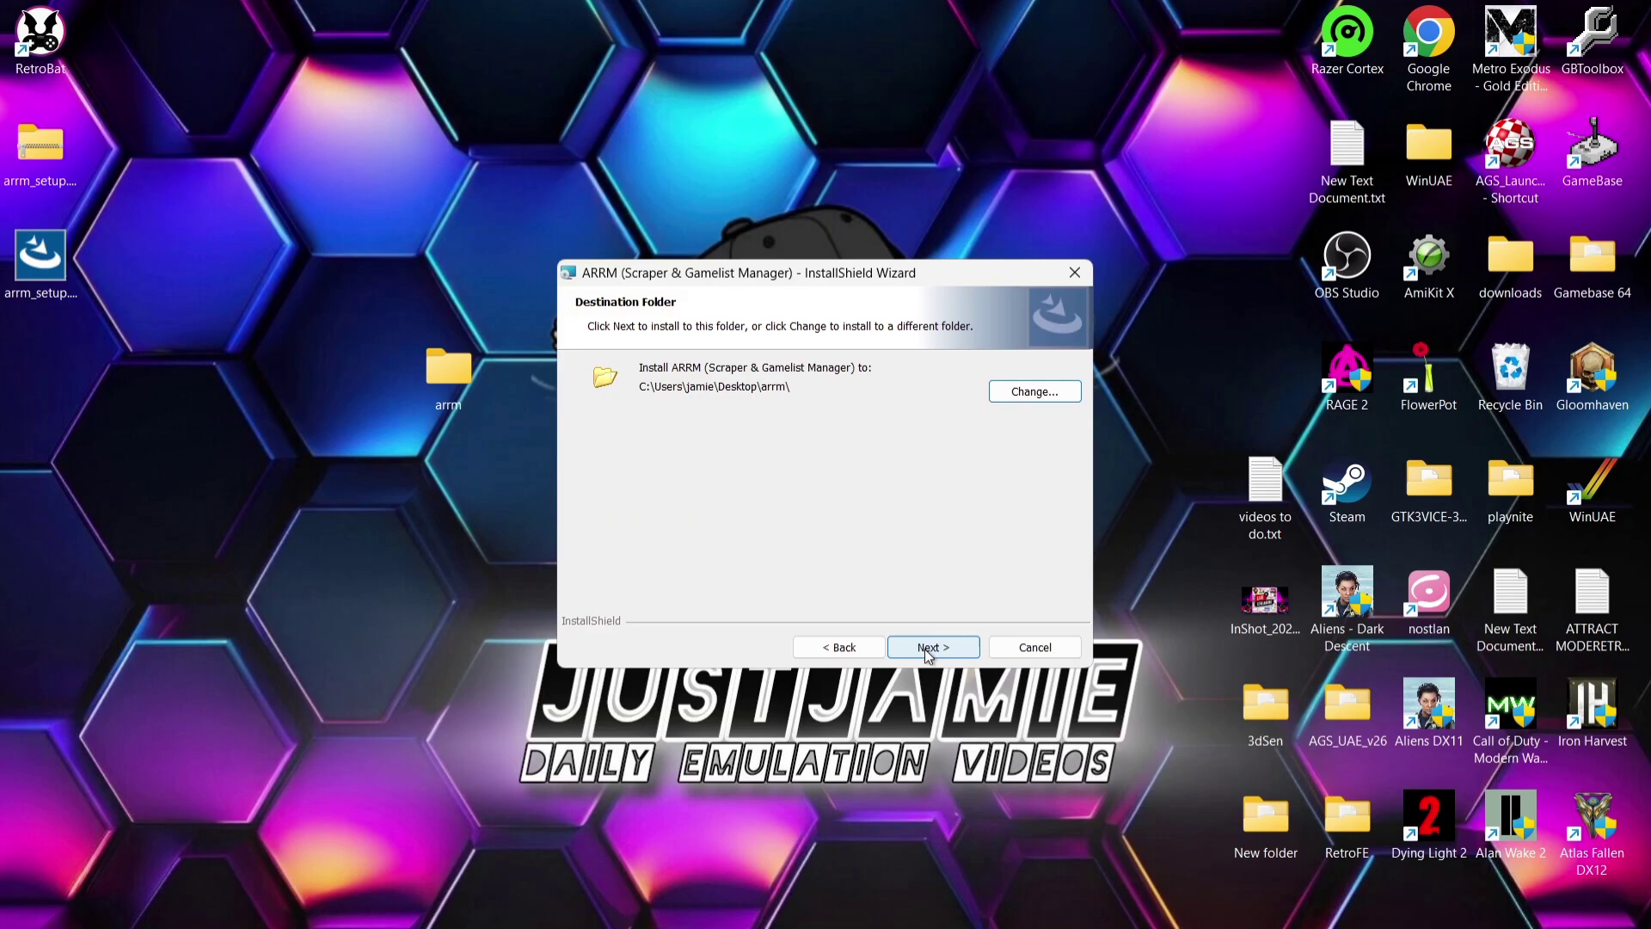
left_click(929, 651)
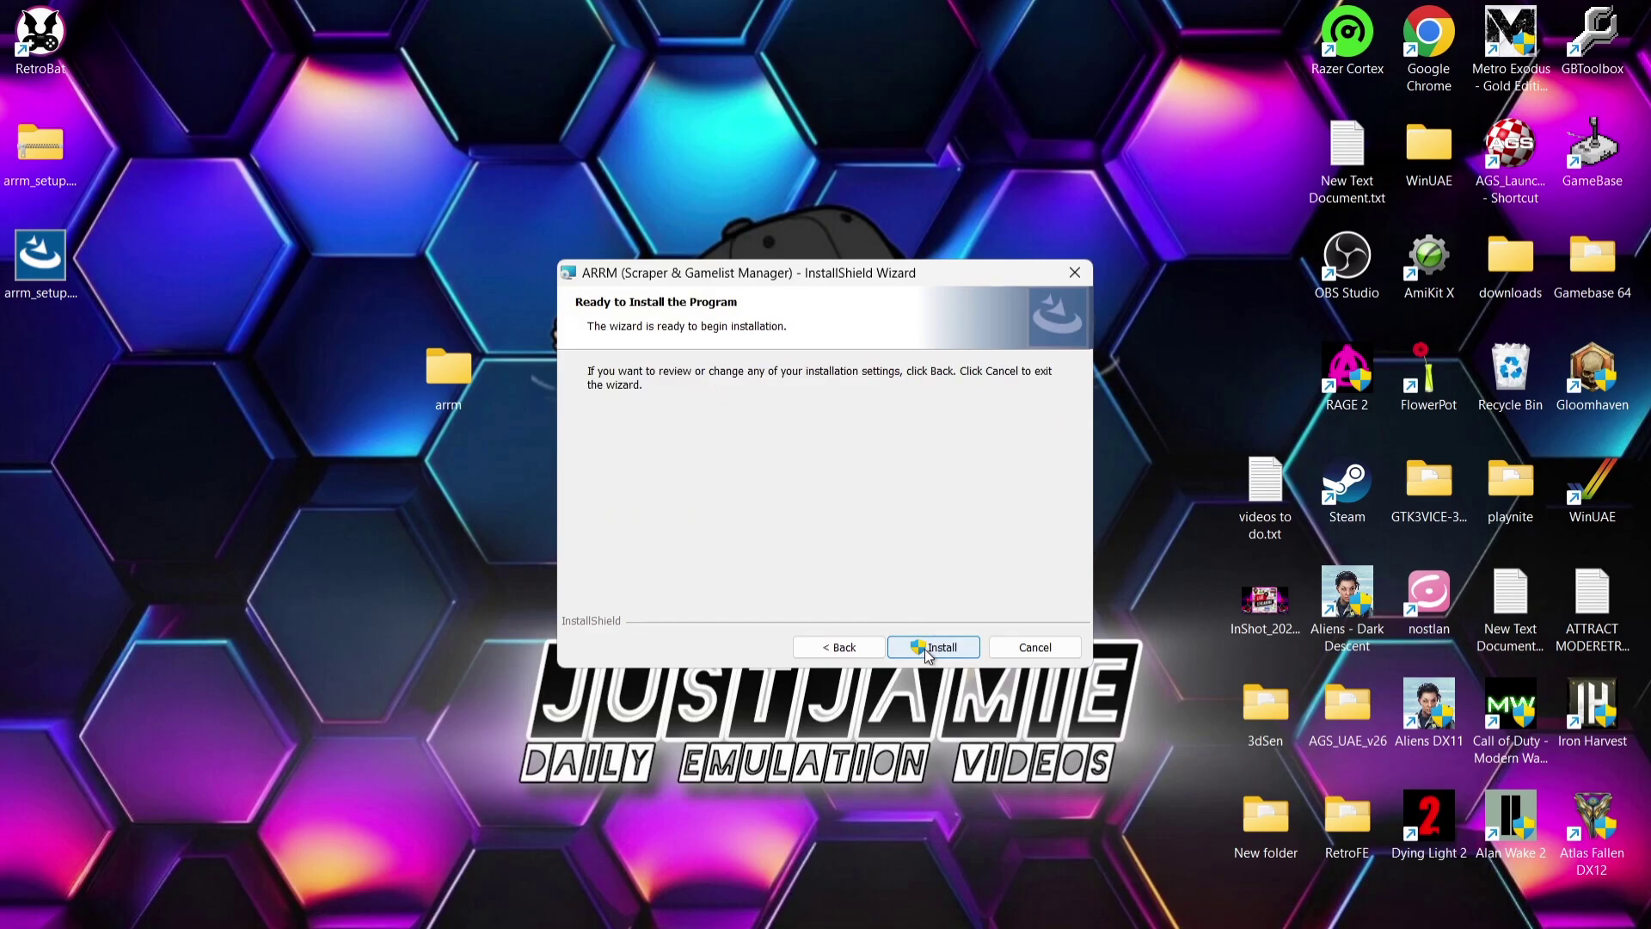
Finish installing ARRM, then select the ARRM 32 Bits, ARRM 1080, WIKI ARRM and arrm_setup icons.
left_click(927, 650)
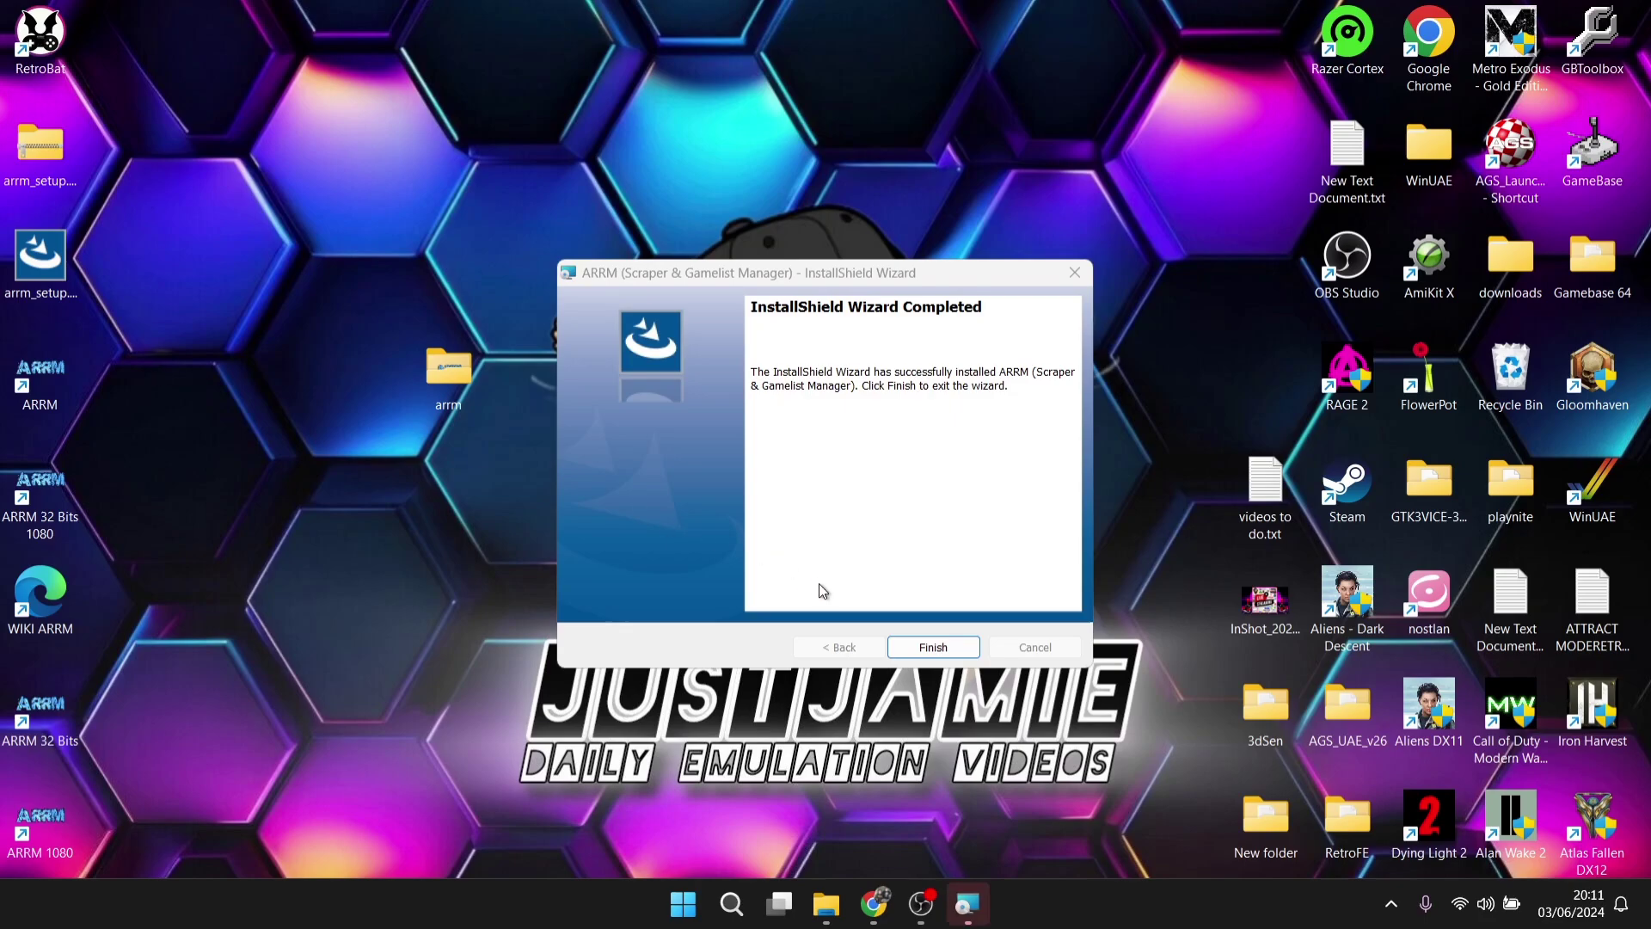
left_click(911, 653)
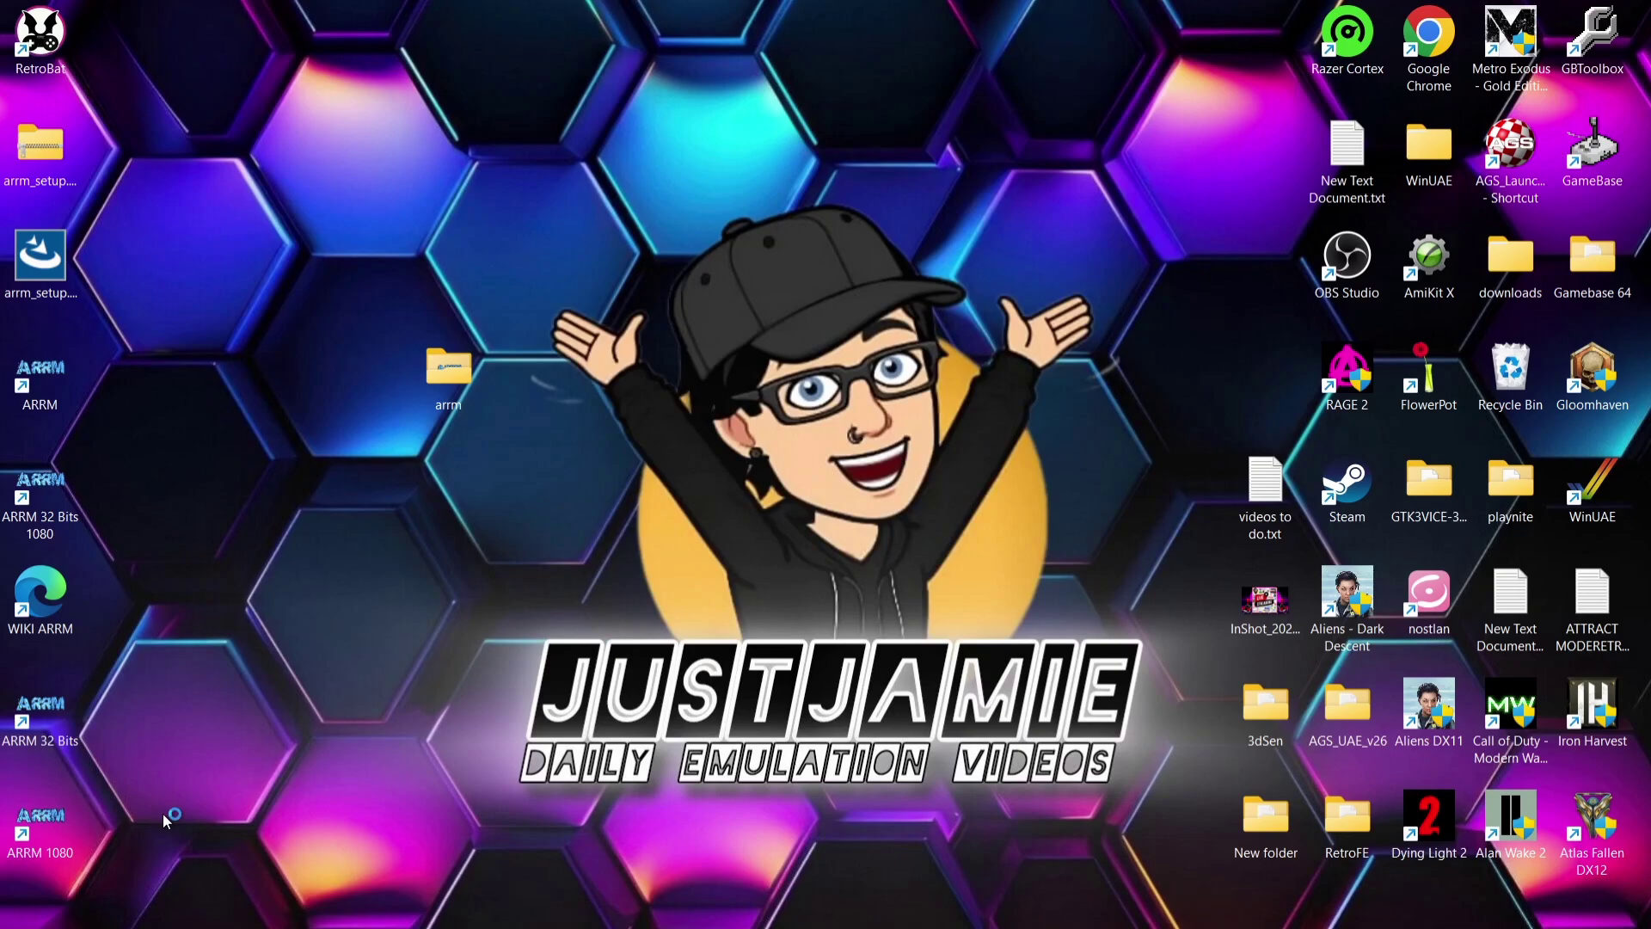
left_click(72, 731)
left_click(60, 503, "ctrl")
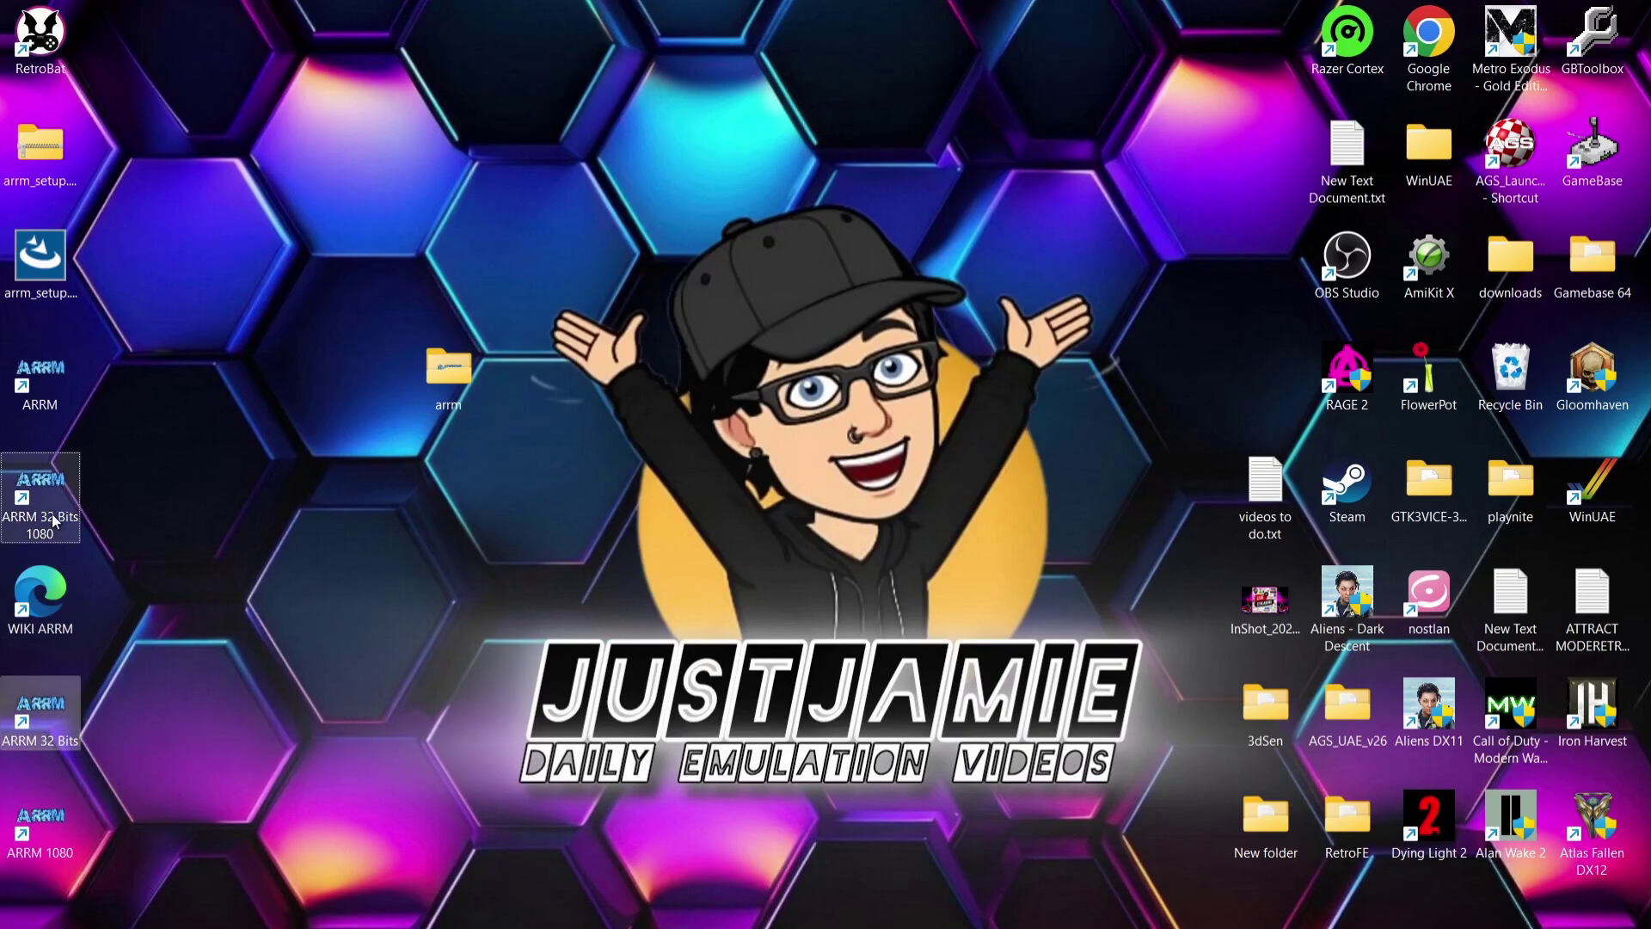
left_click(58, 824, "ctrl")
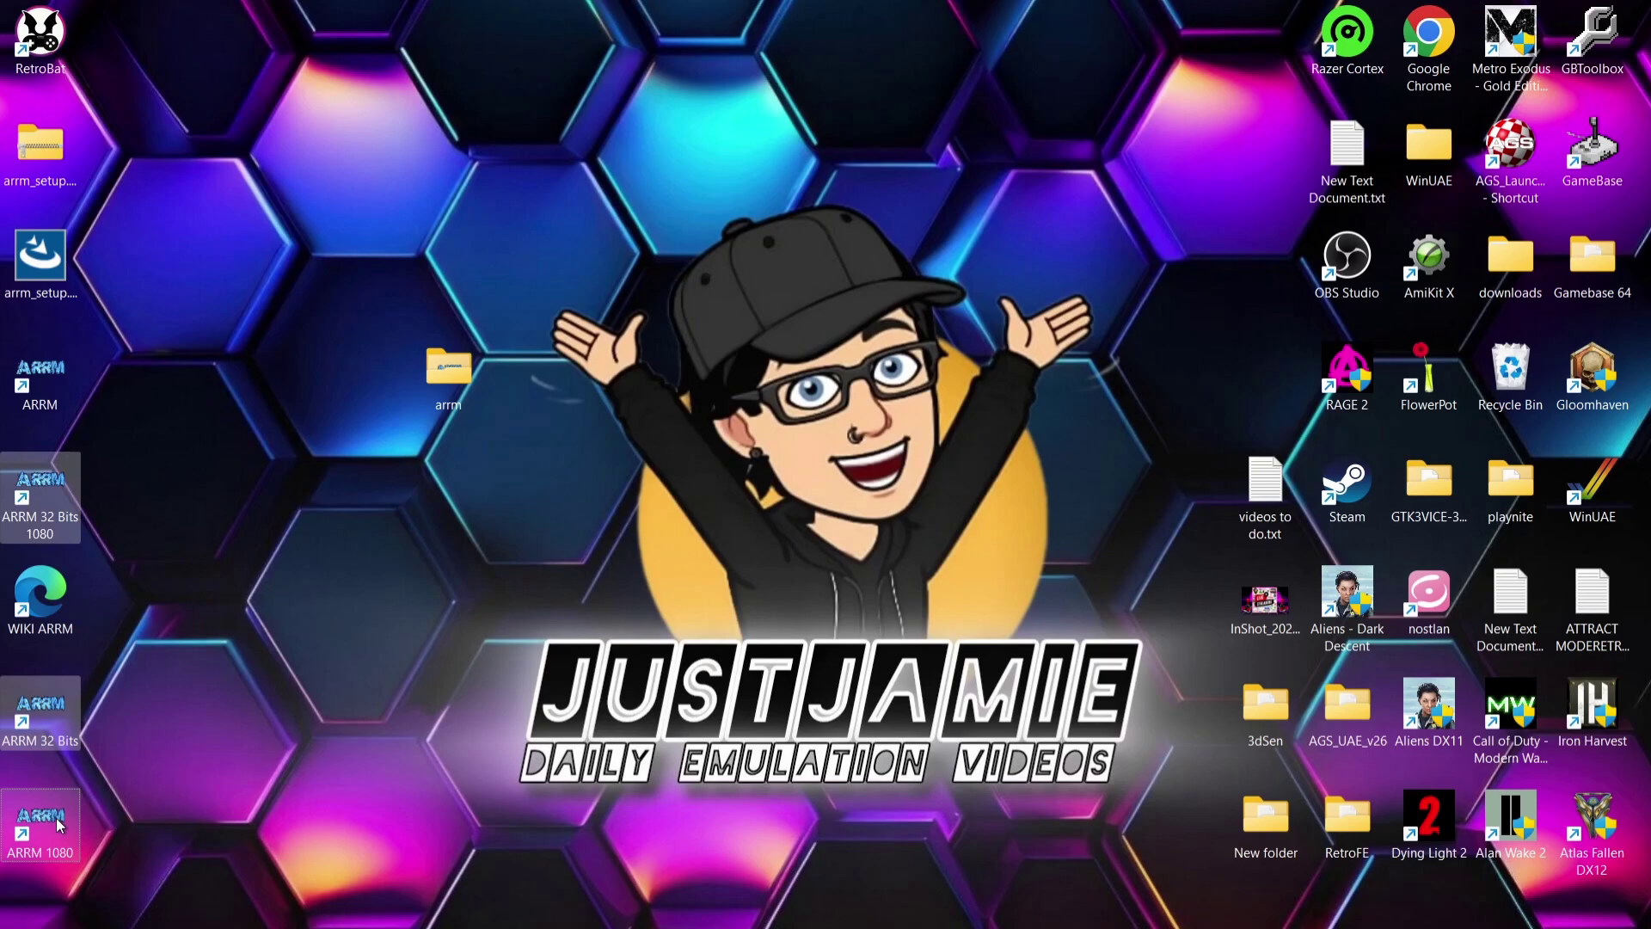
left_click(44, 623, "ctrl")
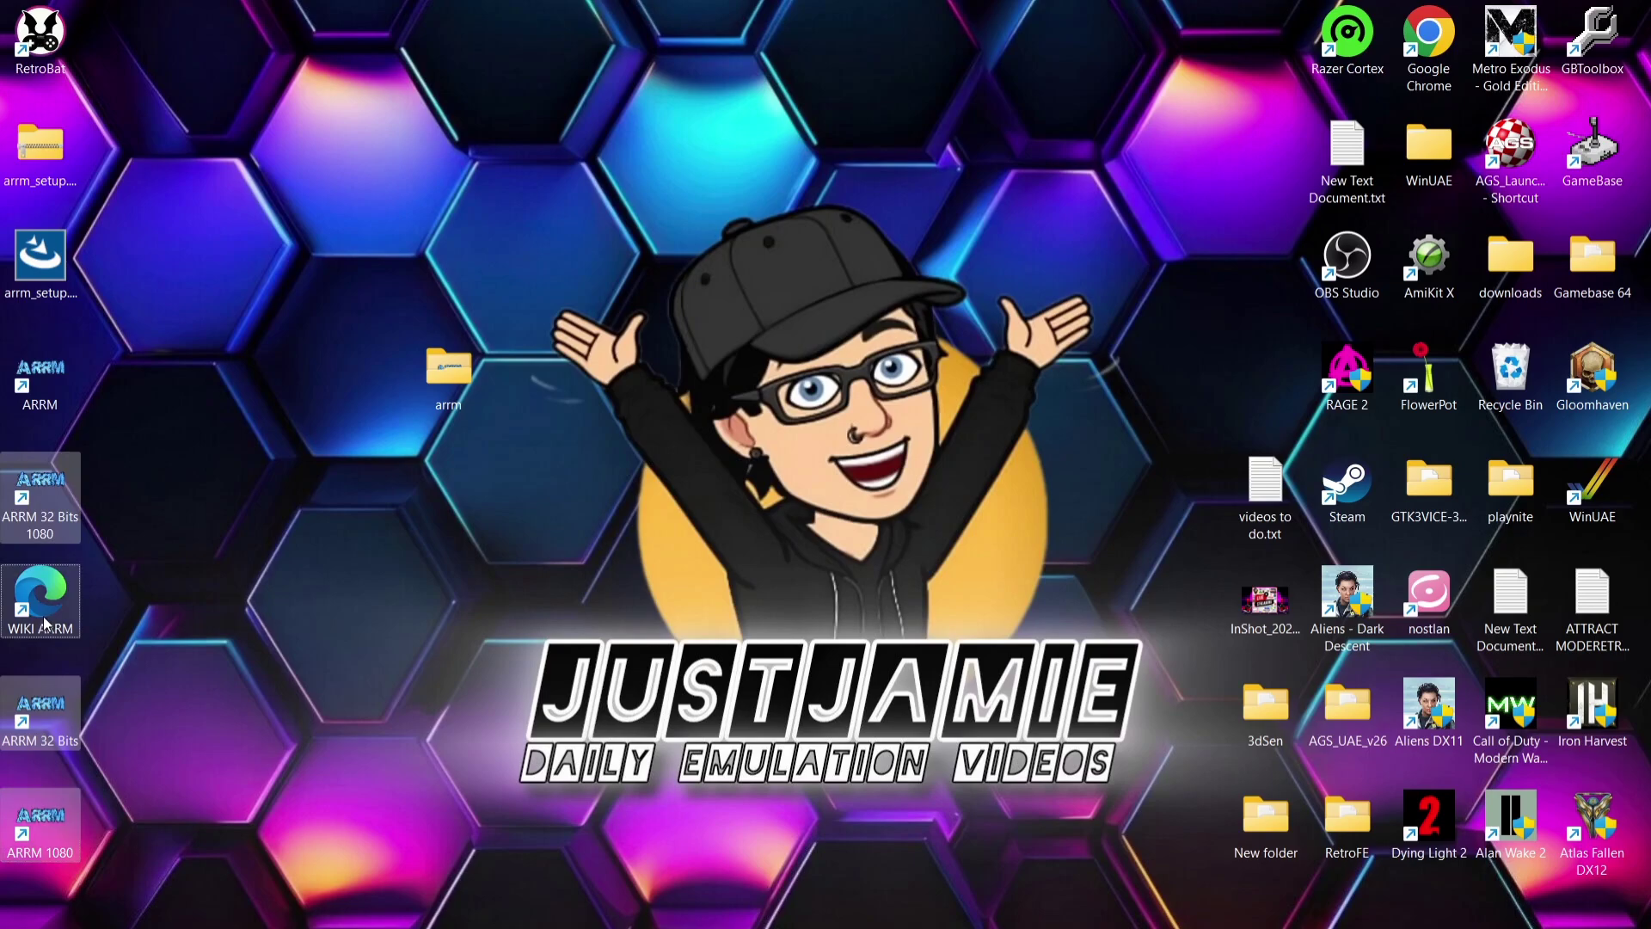
left_click(59, 166, "ctrl")
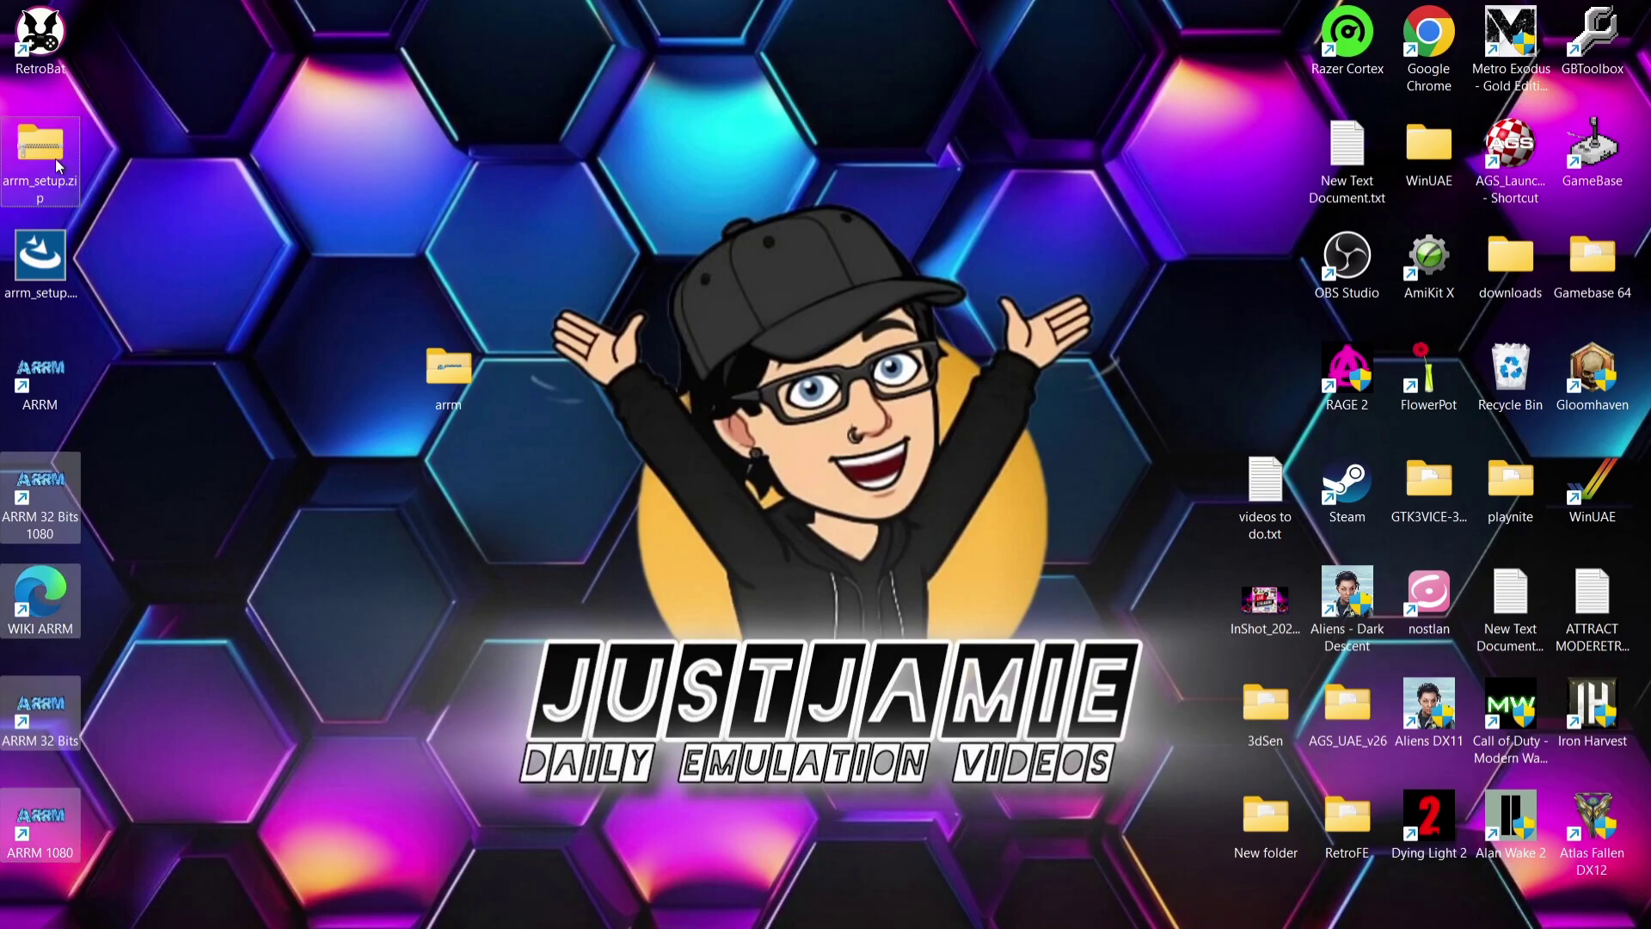
Delete the selected setup files and extra ARRM shortcuts from the desktop.
right_click(48, 275)
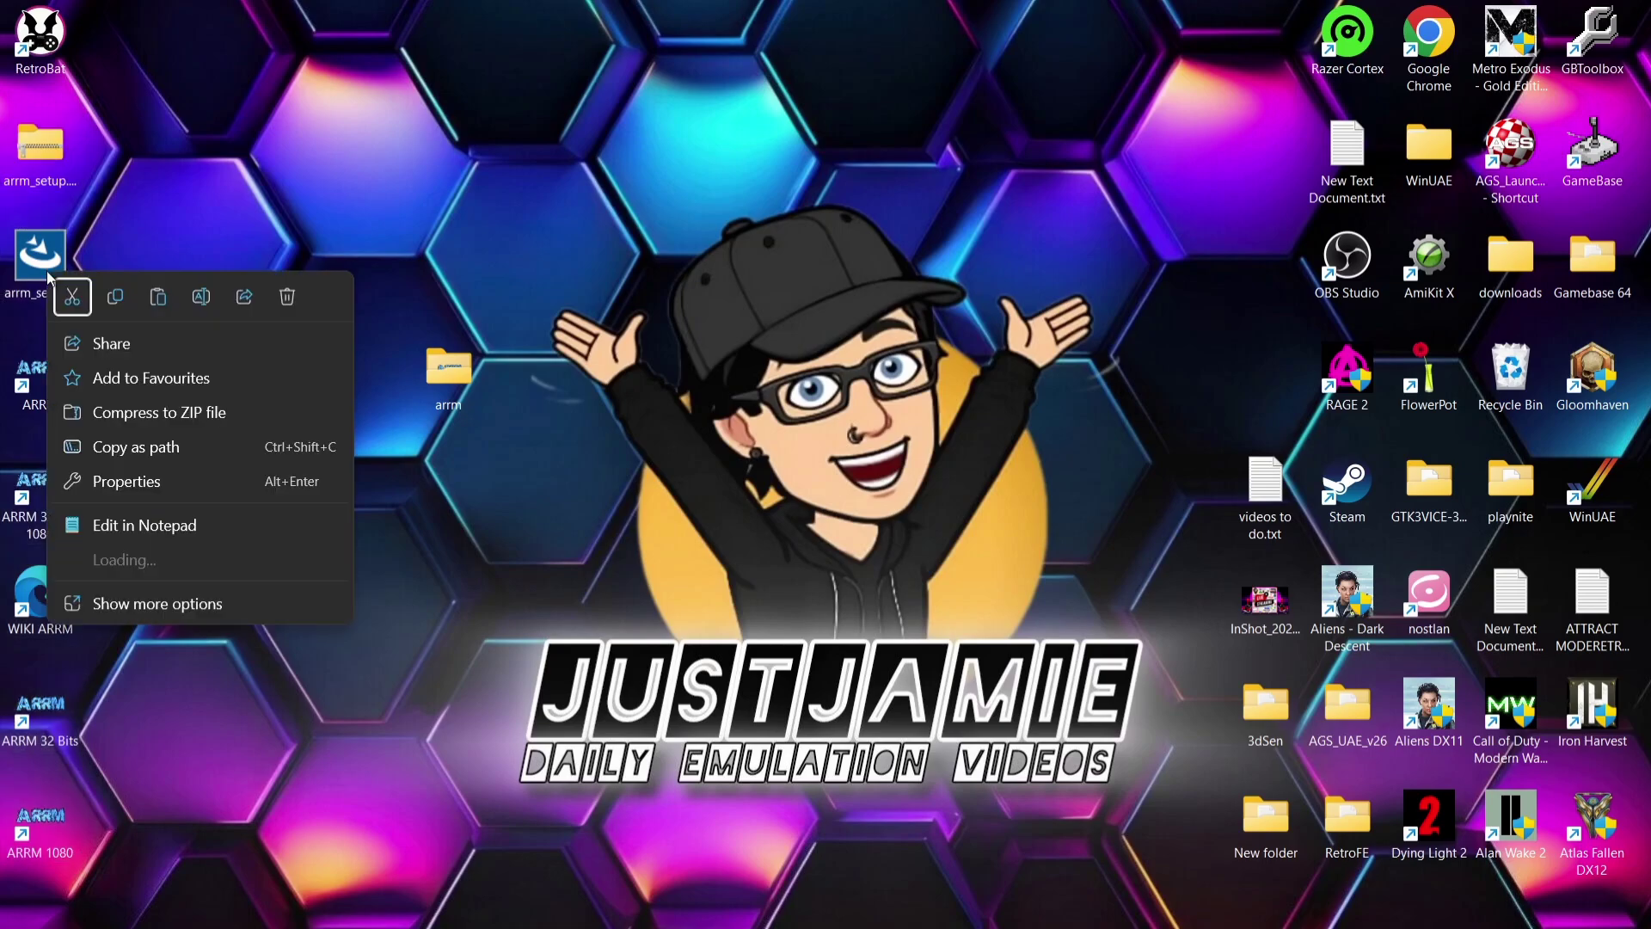
left_click(290, 297)
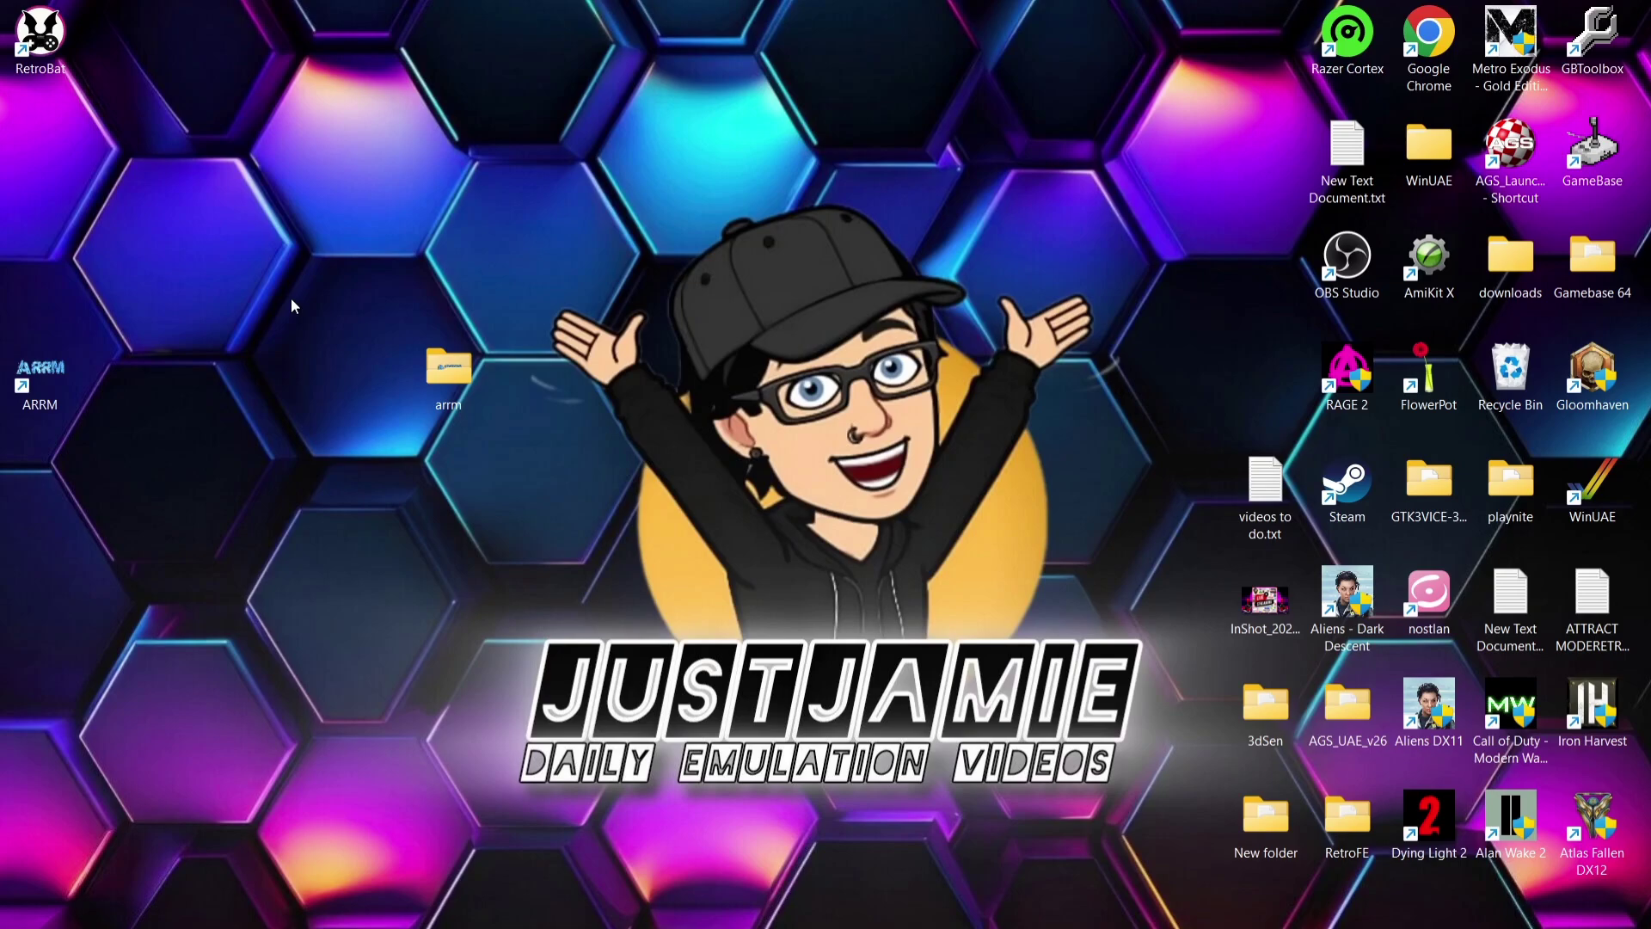
right_click(43, 36)
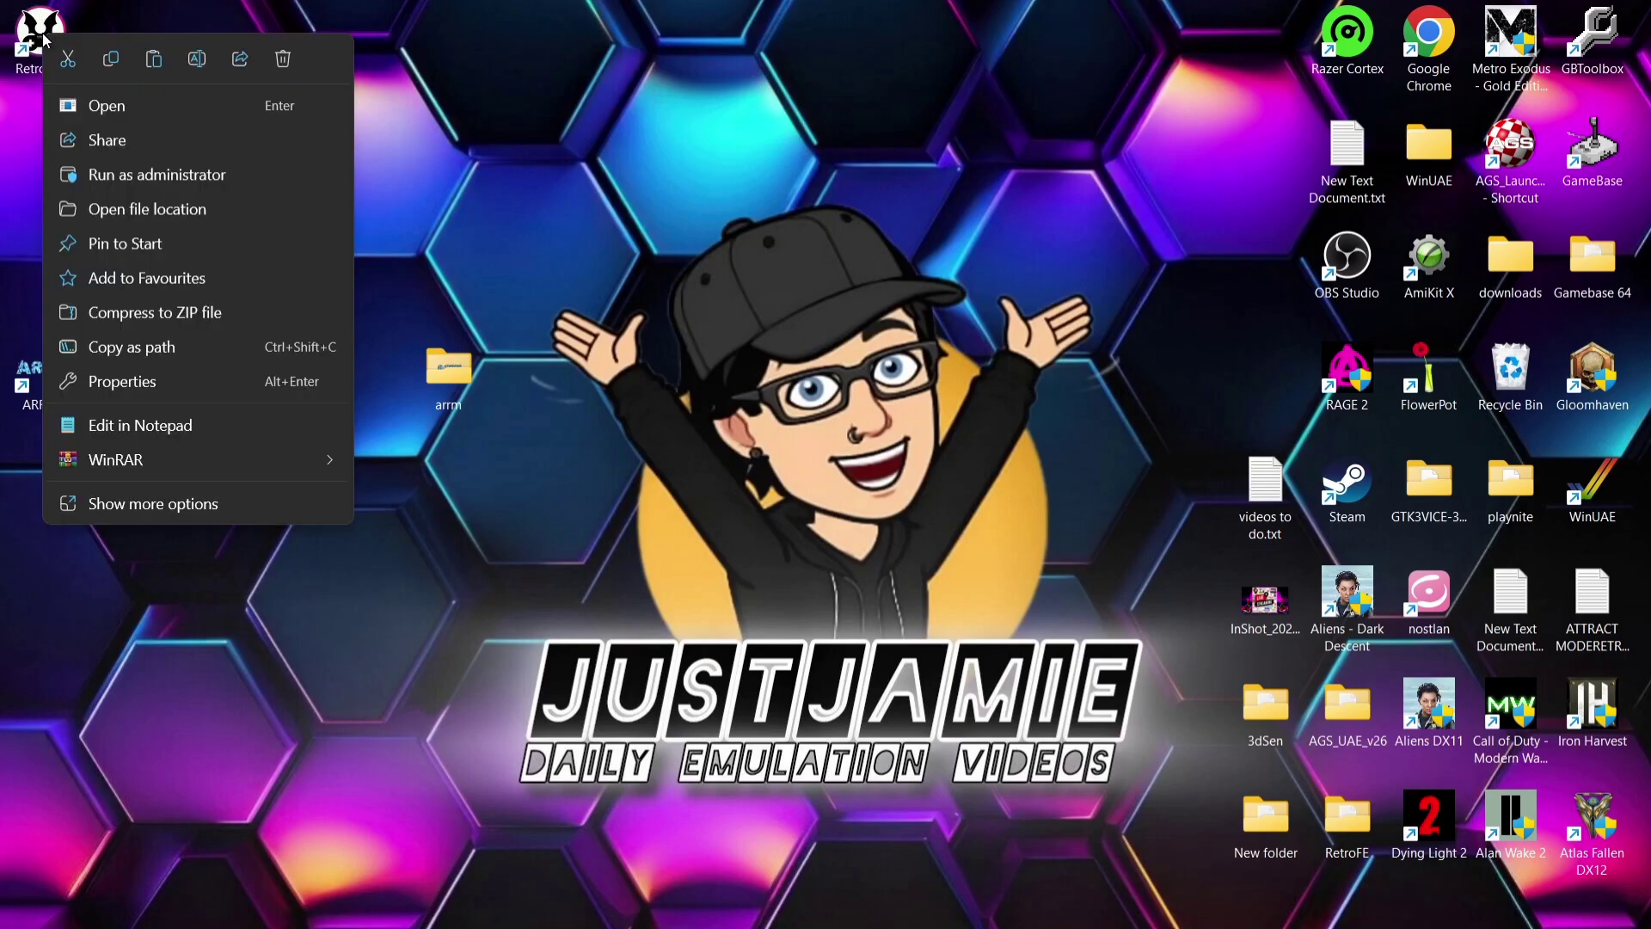
left_click(112, 209)
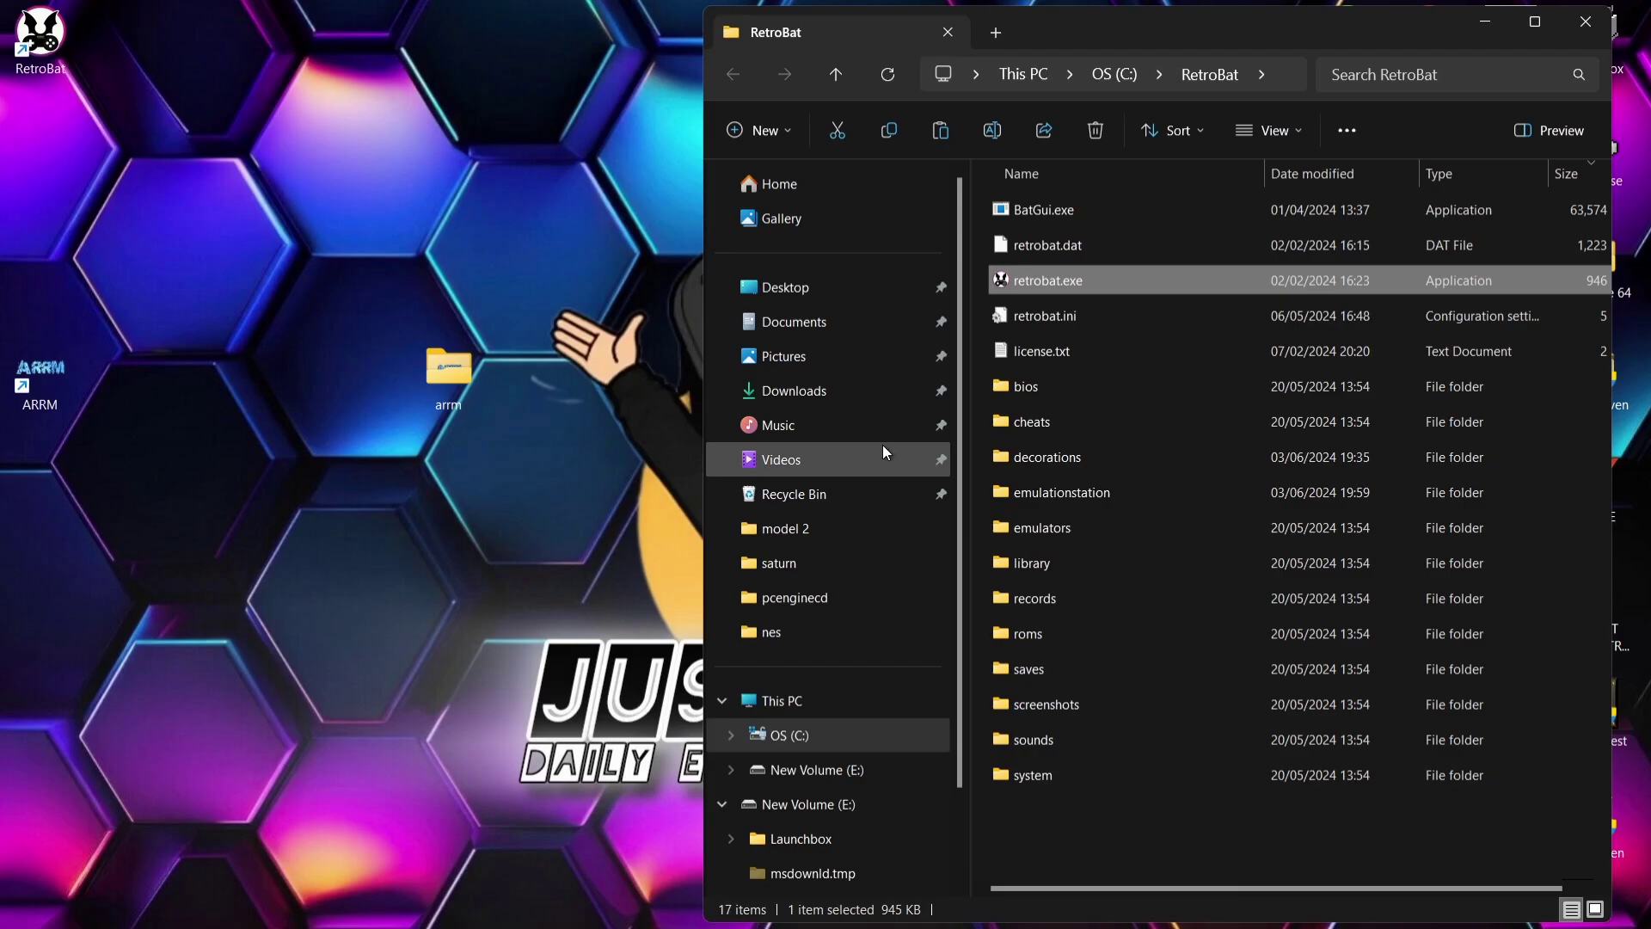
double_click(1055, 632)
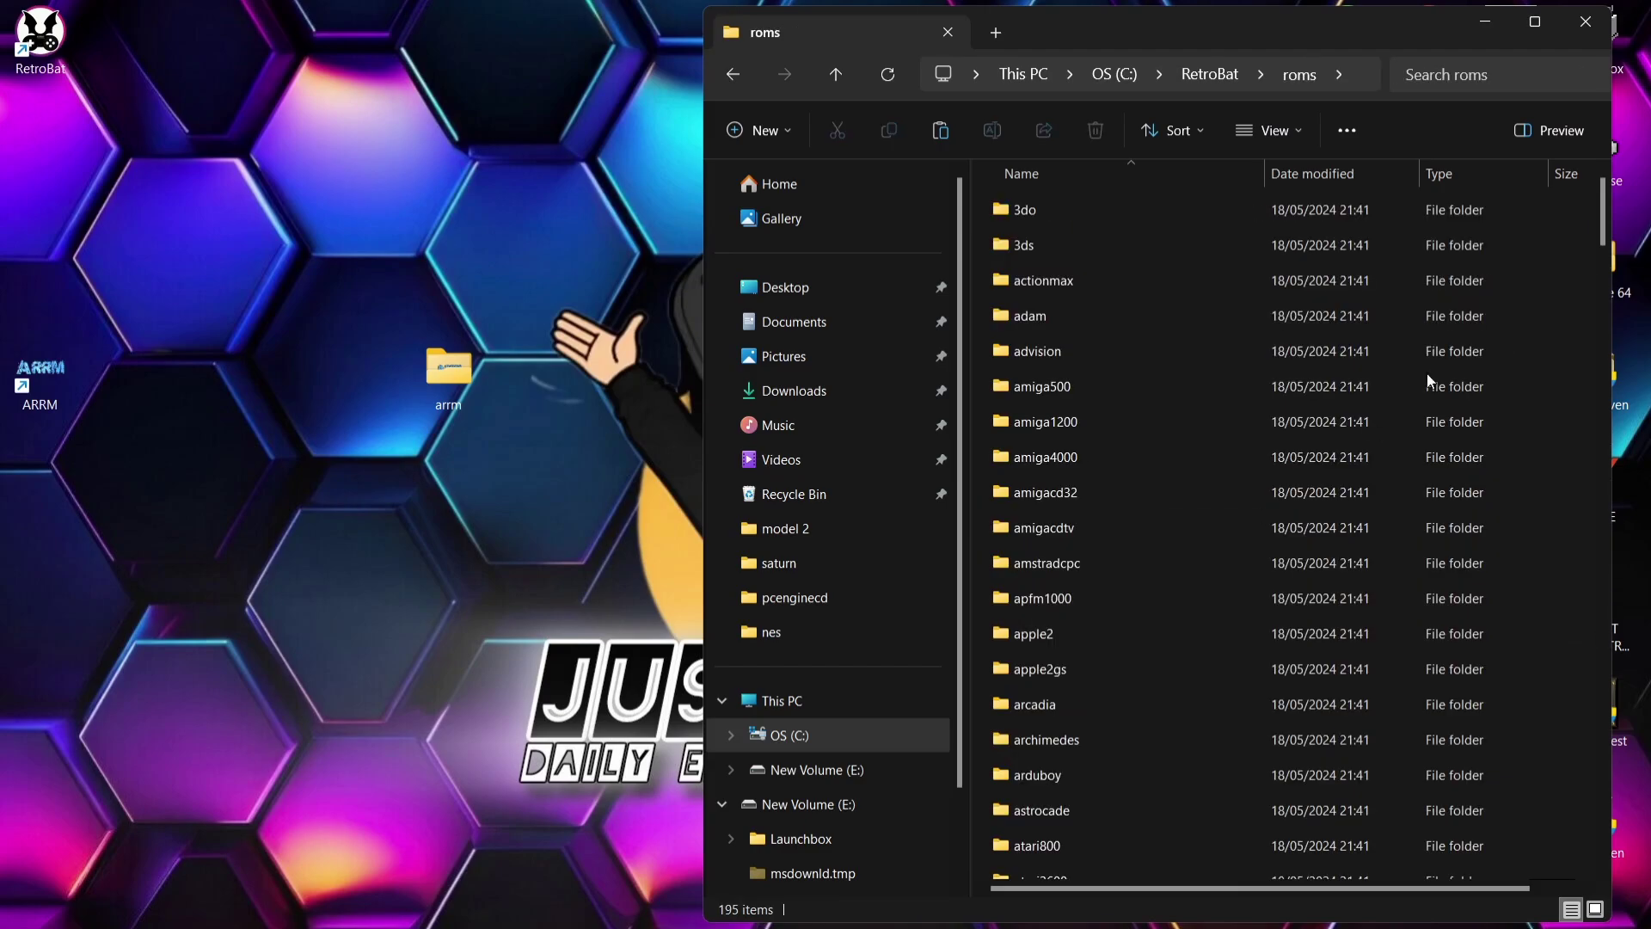
left_click_drag(1607, 210, 1626, 556)
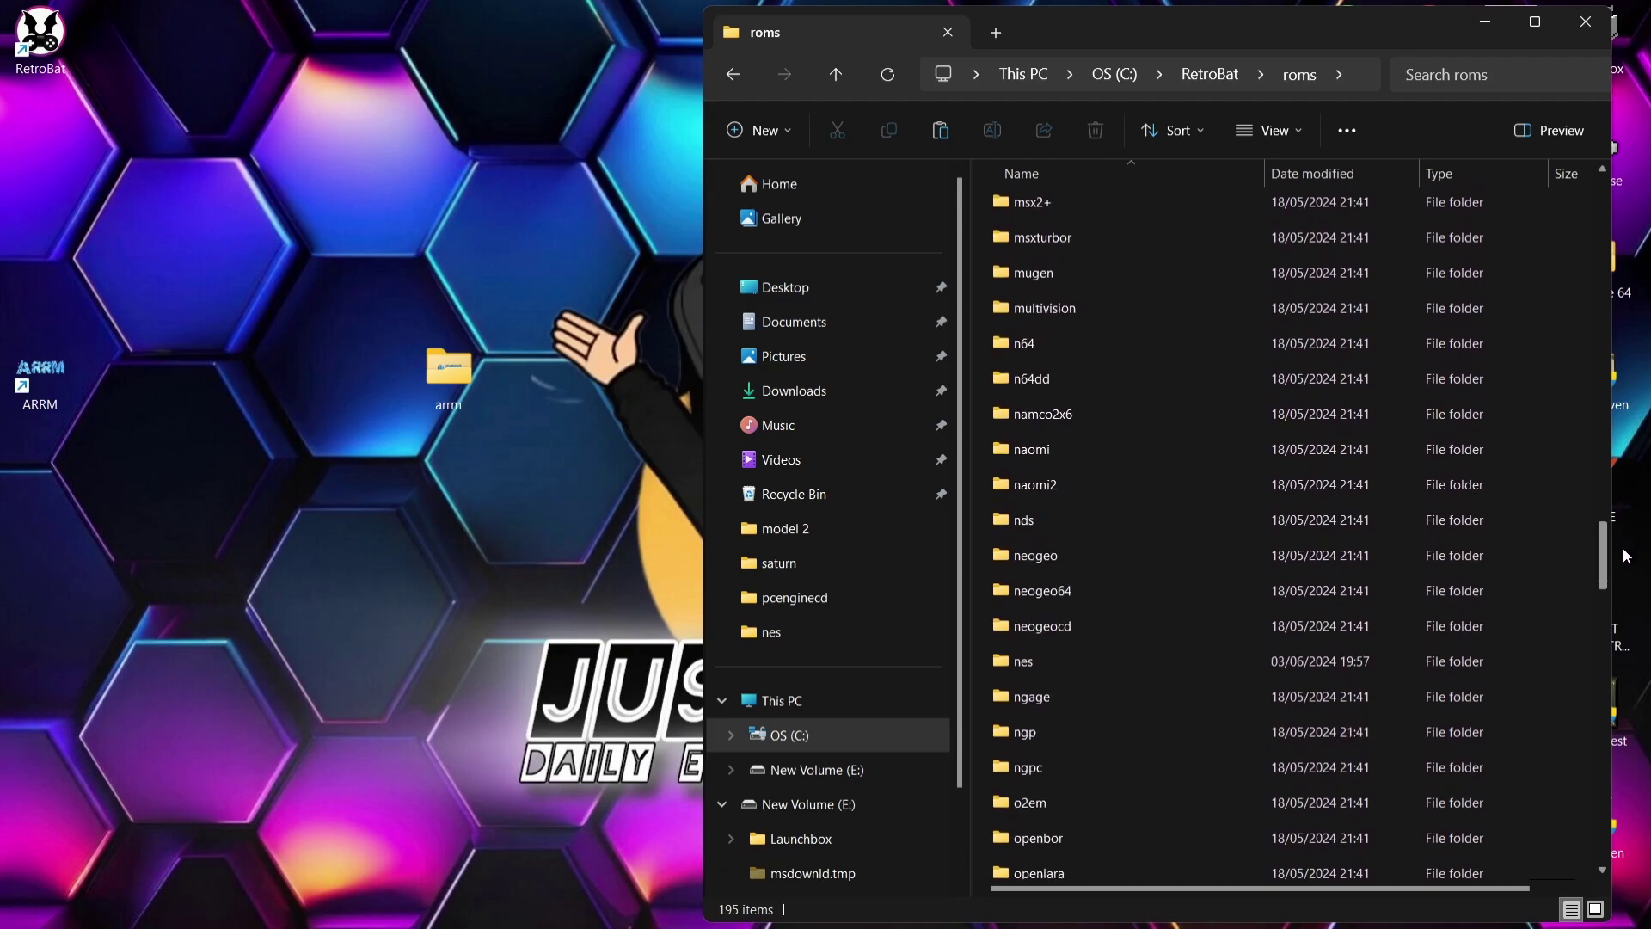
double_click(1097, 658)
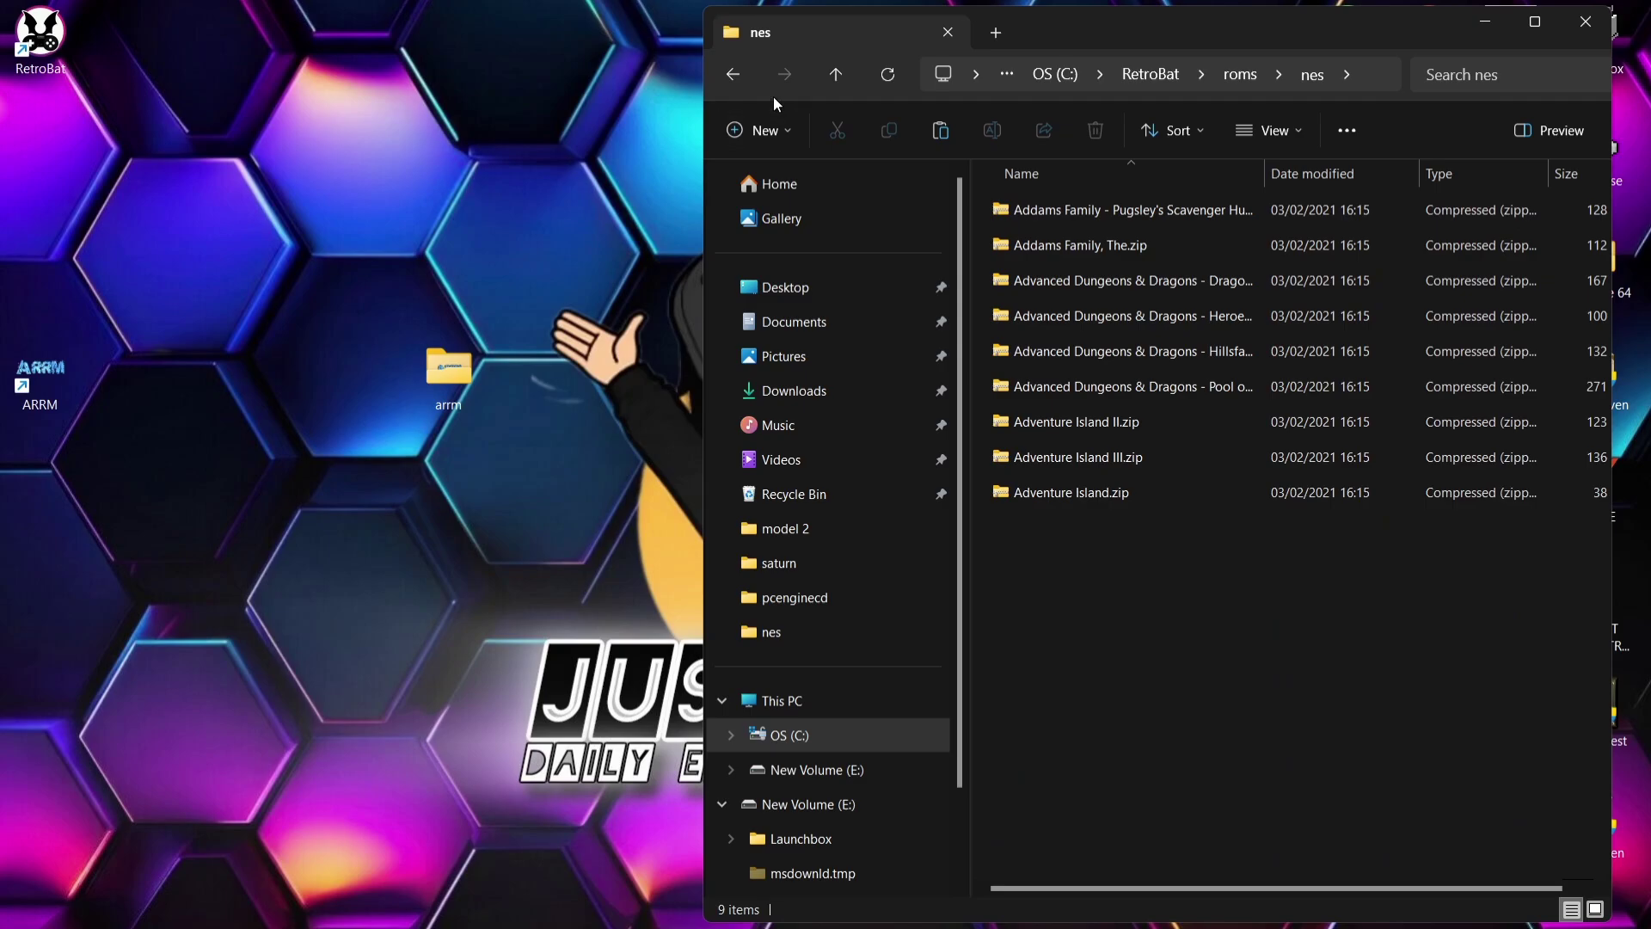
left_click(740, 77)
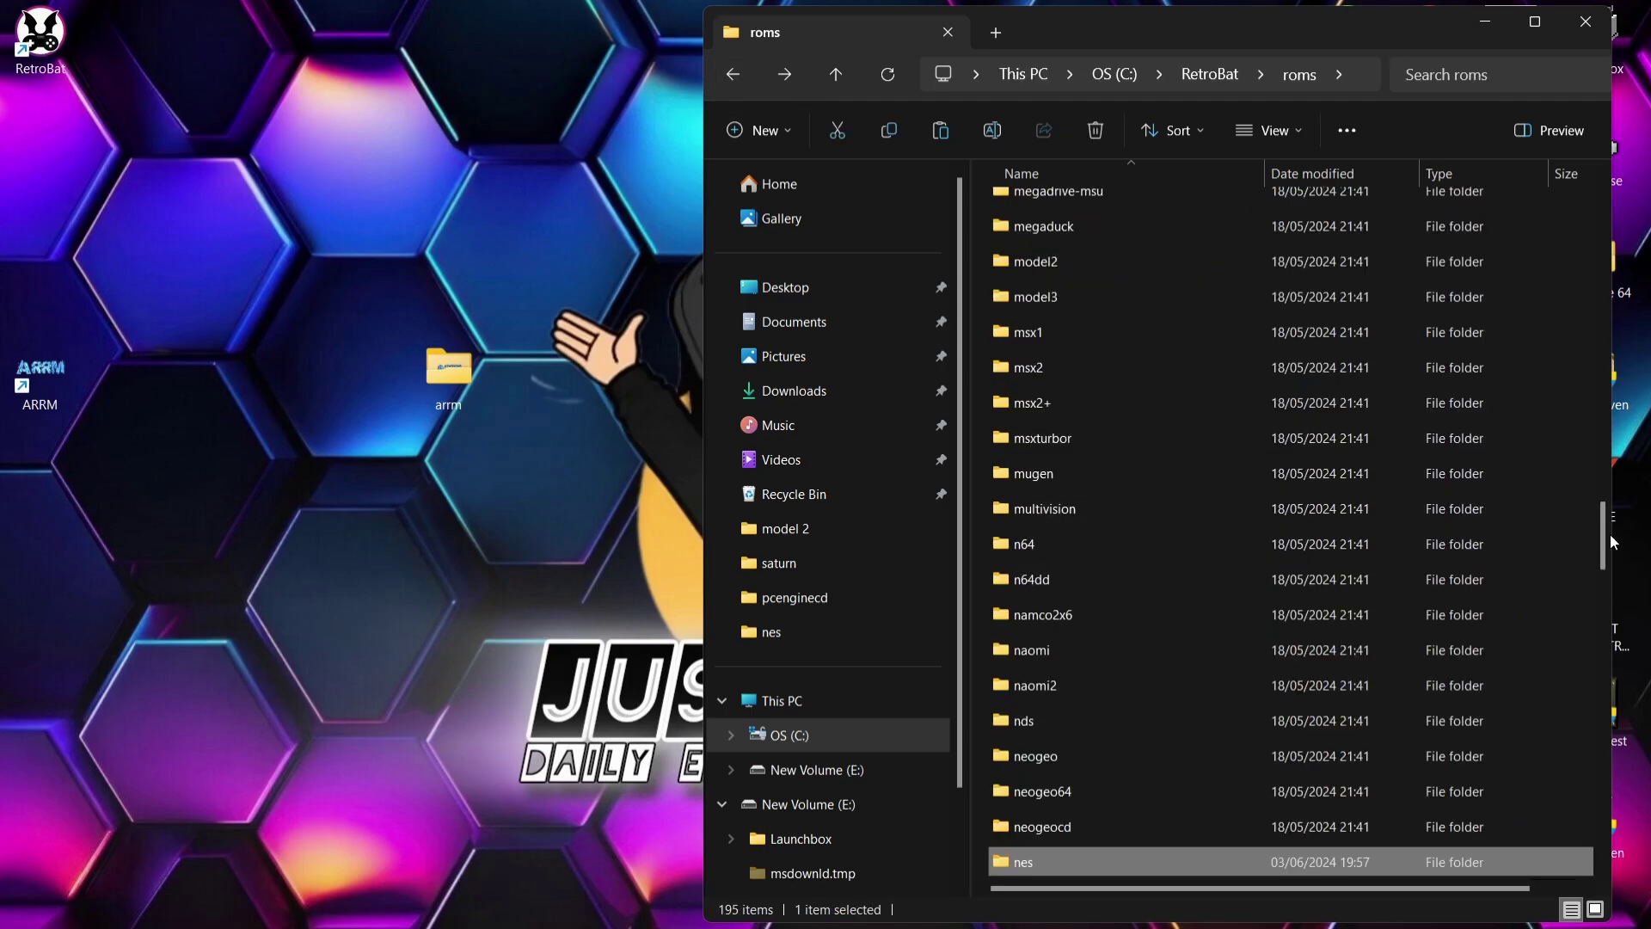
mouse_move(1603, 539)
left_mouse_down()
mouse_move(1608, 638)
mouse_move(1595, 469)
mouse_move(1583, 514)
left_mouse_up()
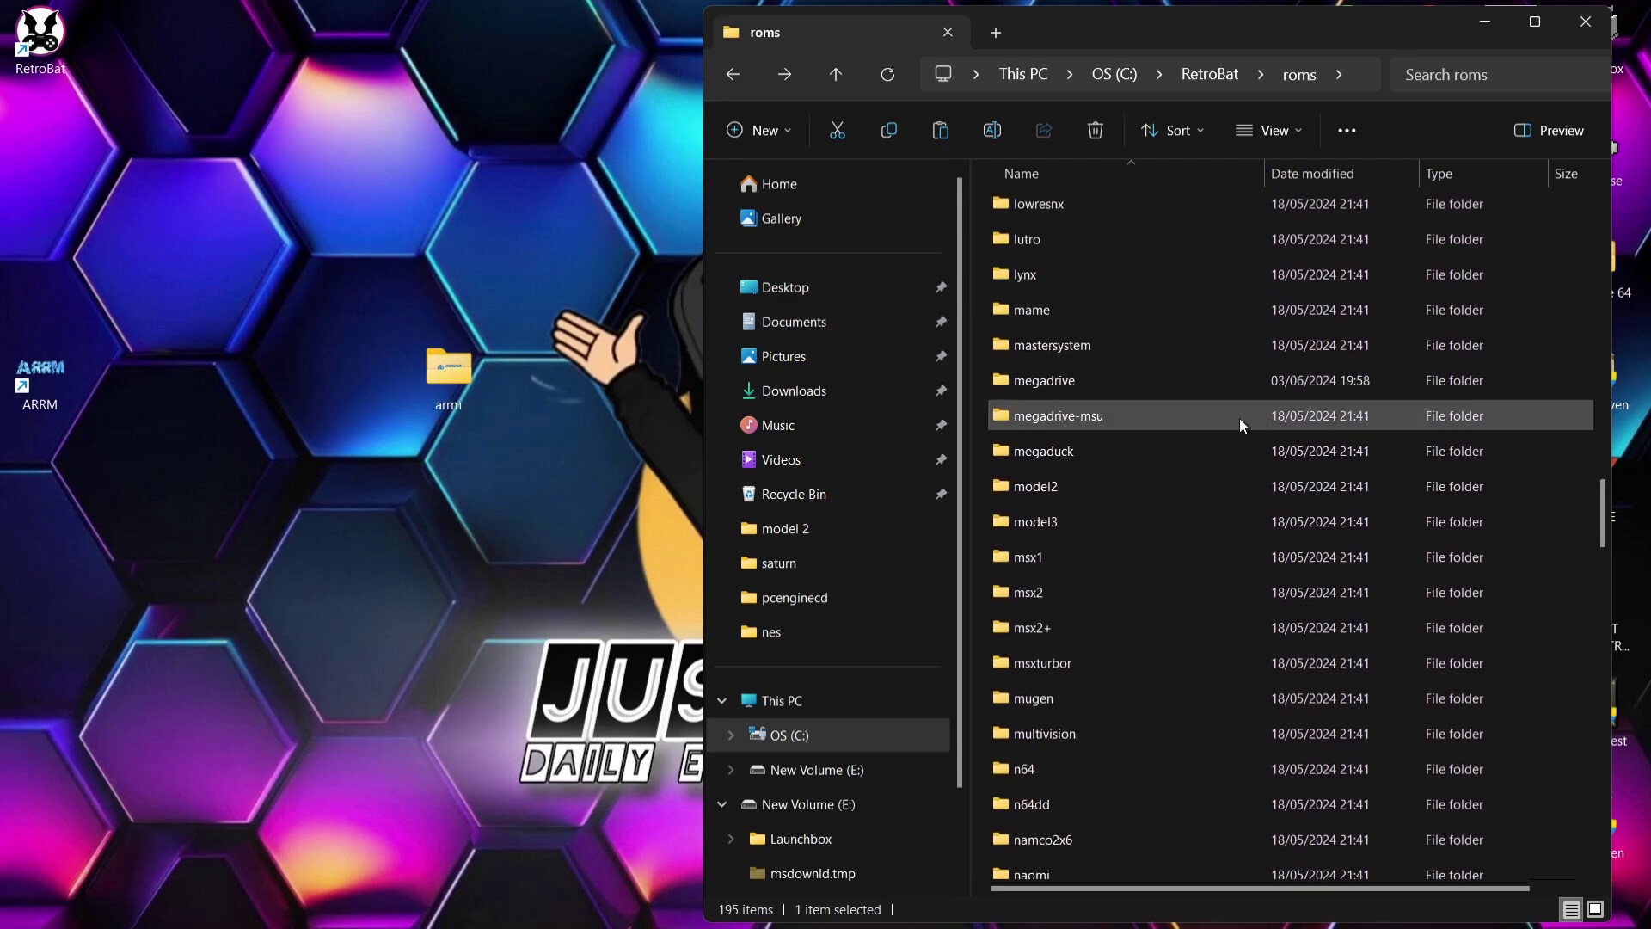
double_click(1198, 380)
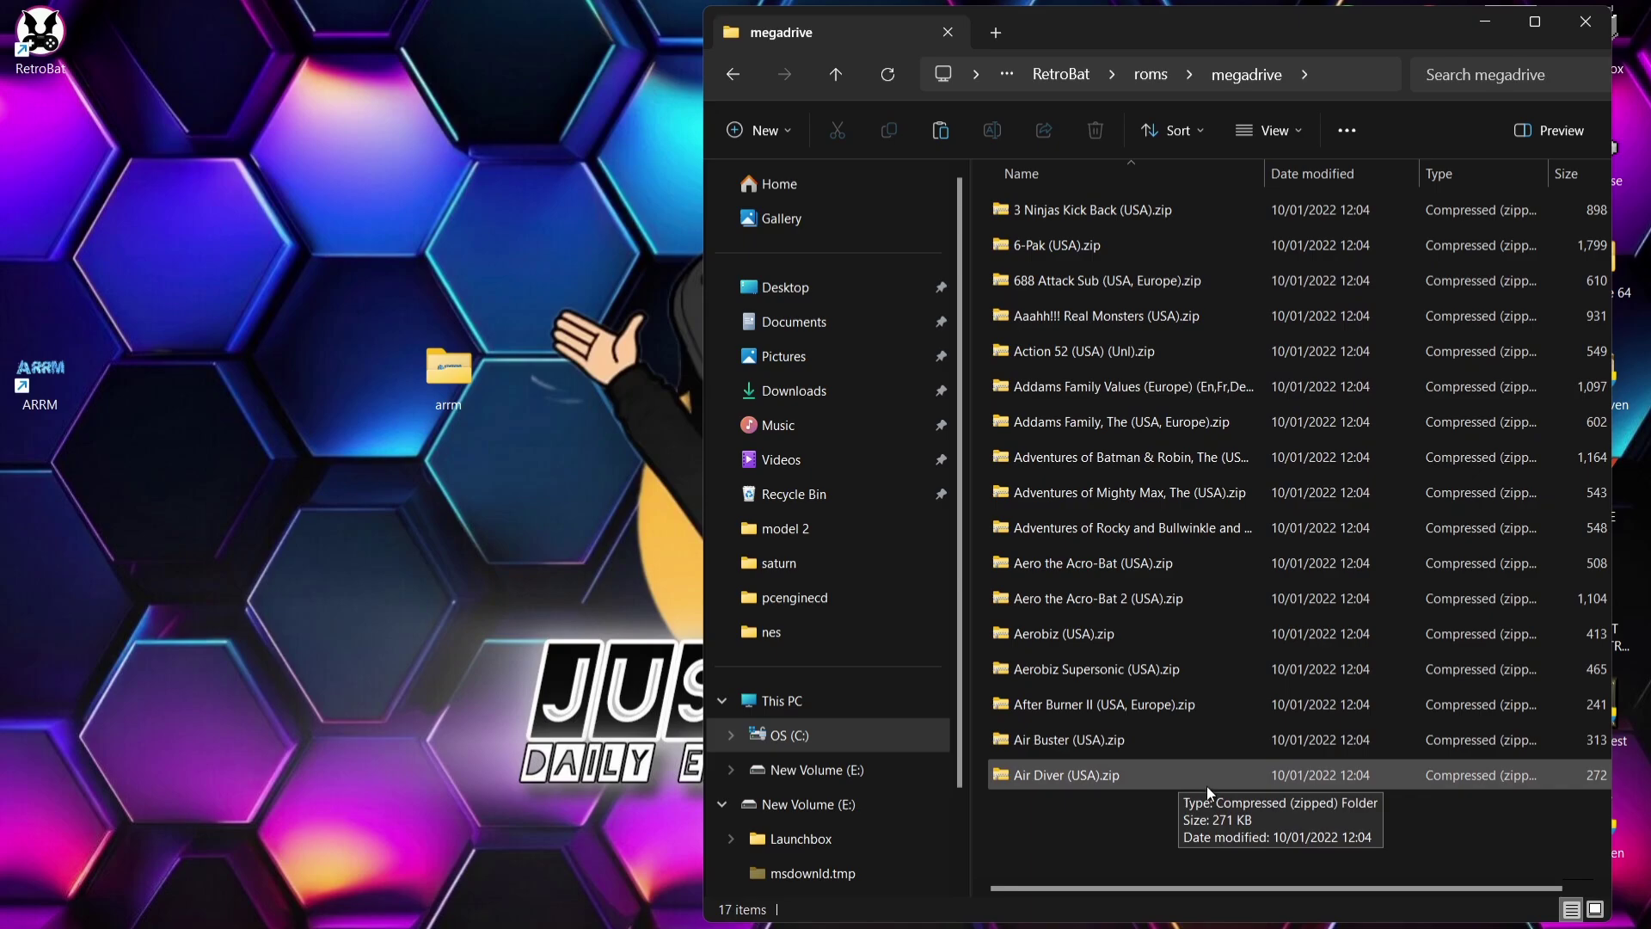
left_click(1583, 23)
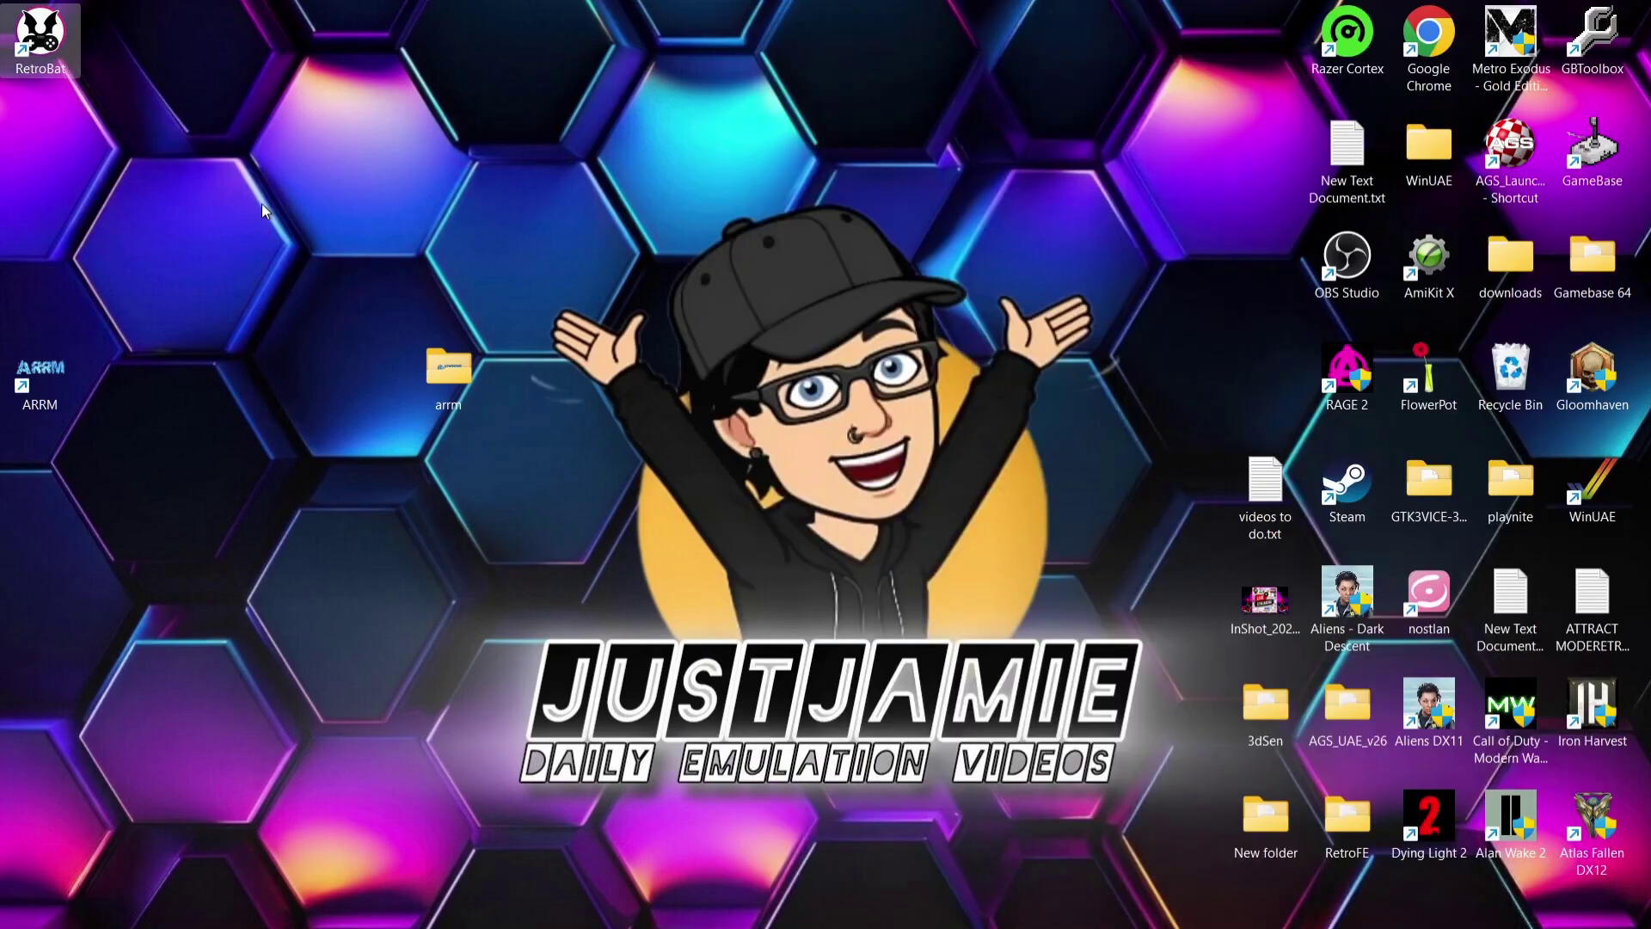
Launch ARRM from its desktop shortcut and open its Settings.
double_click(40, 376)
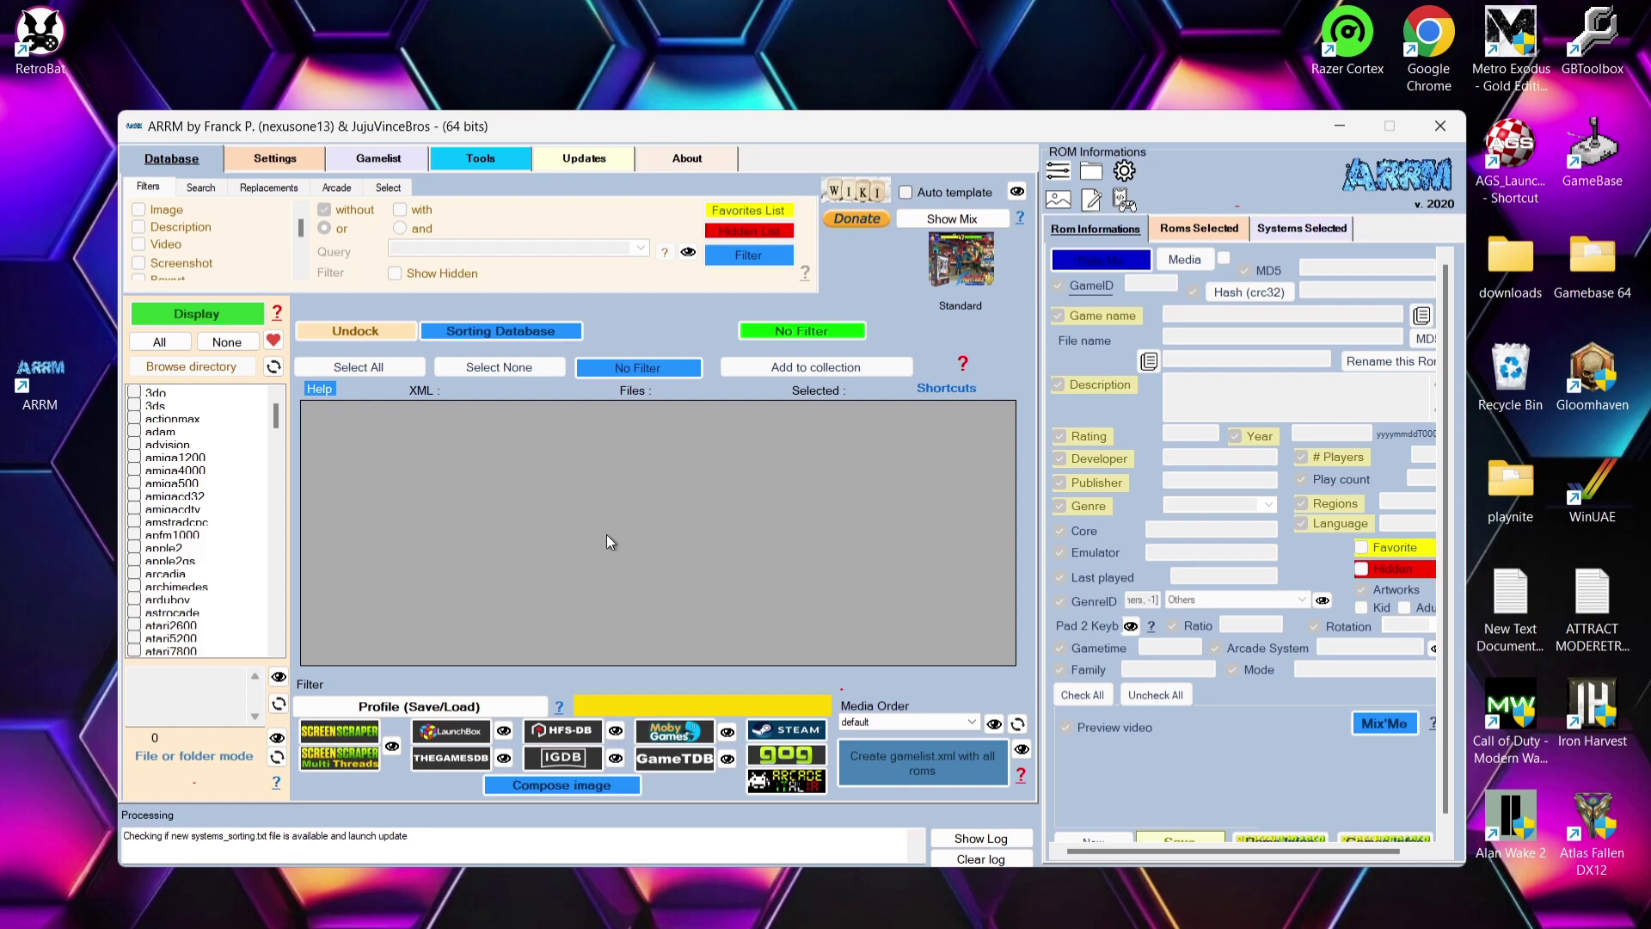
left_click(301, 164)
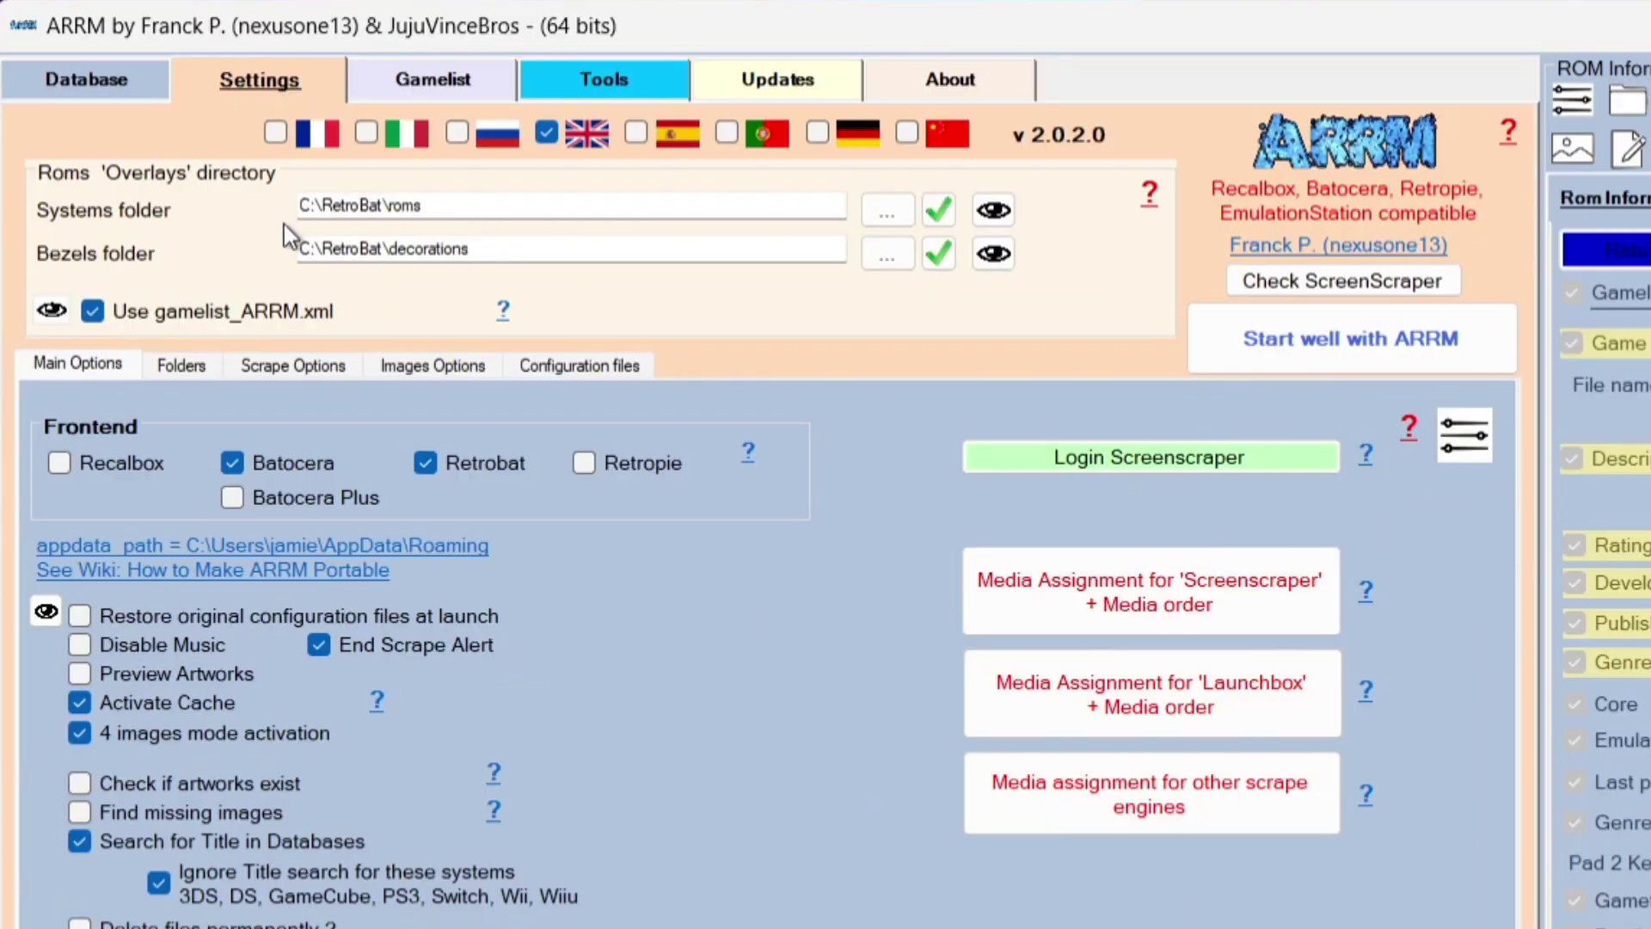
mouse_move(320, 234)
mouse_move(657, 207)
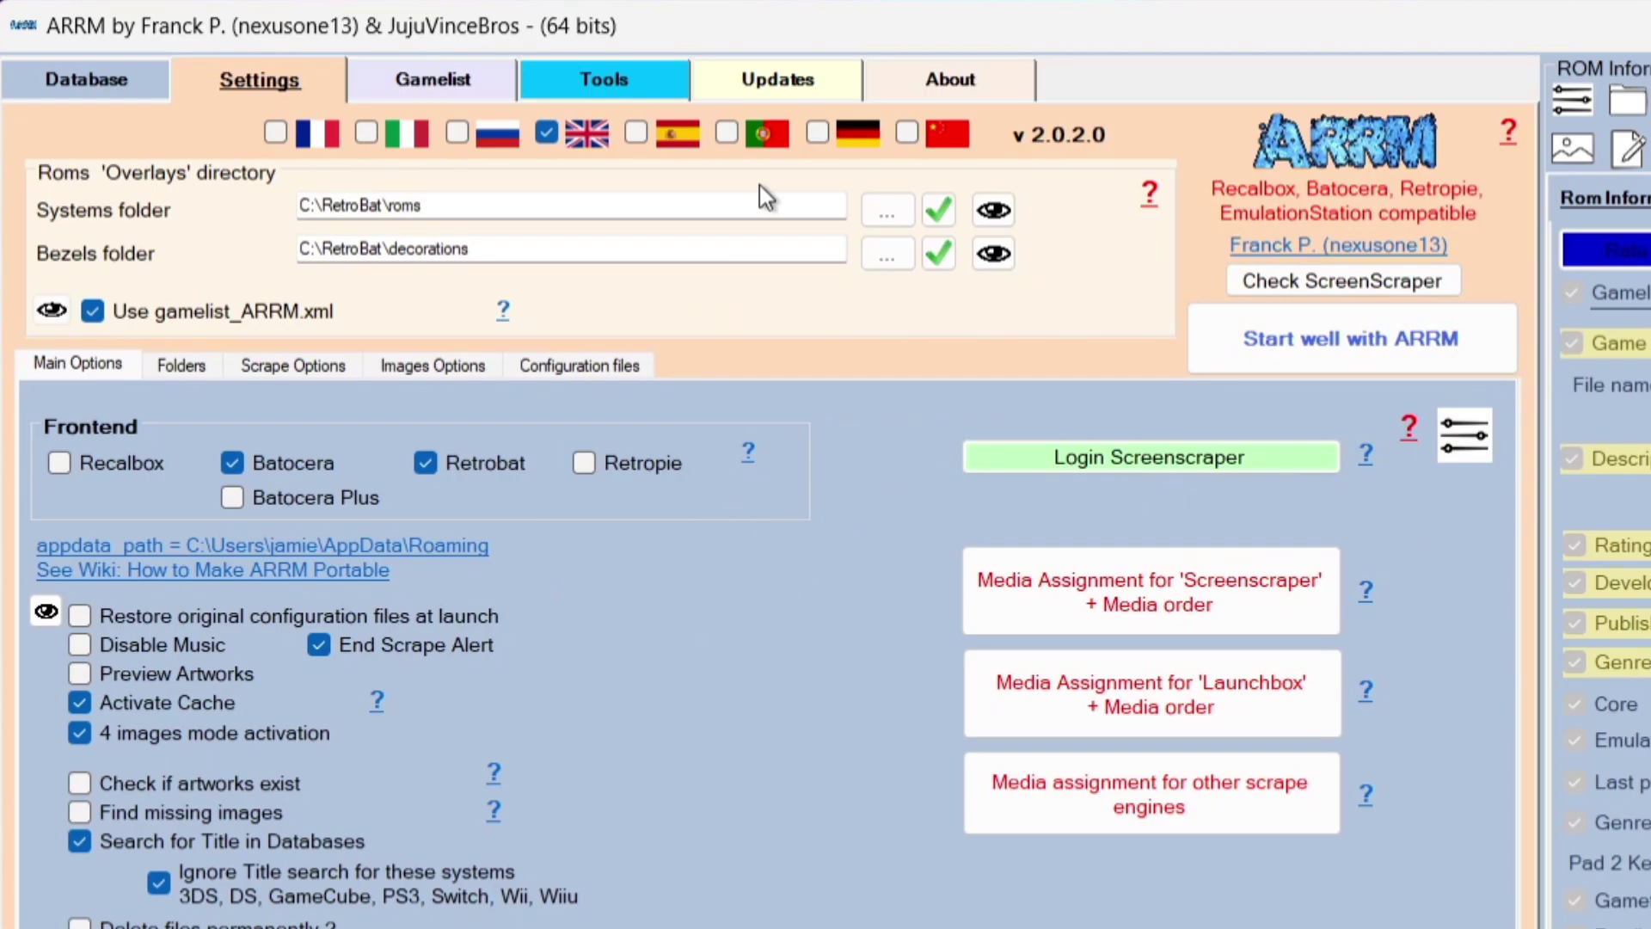
mouse_move(881, 221)
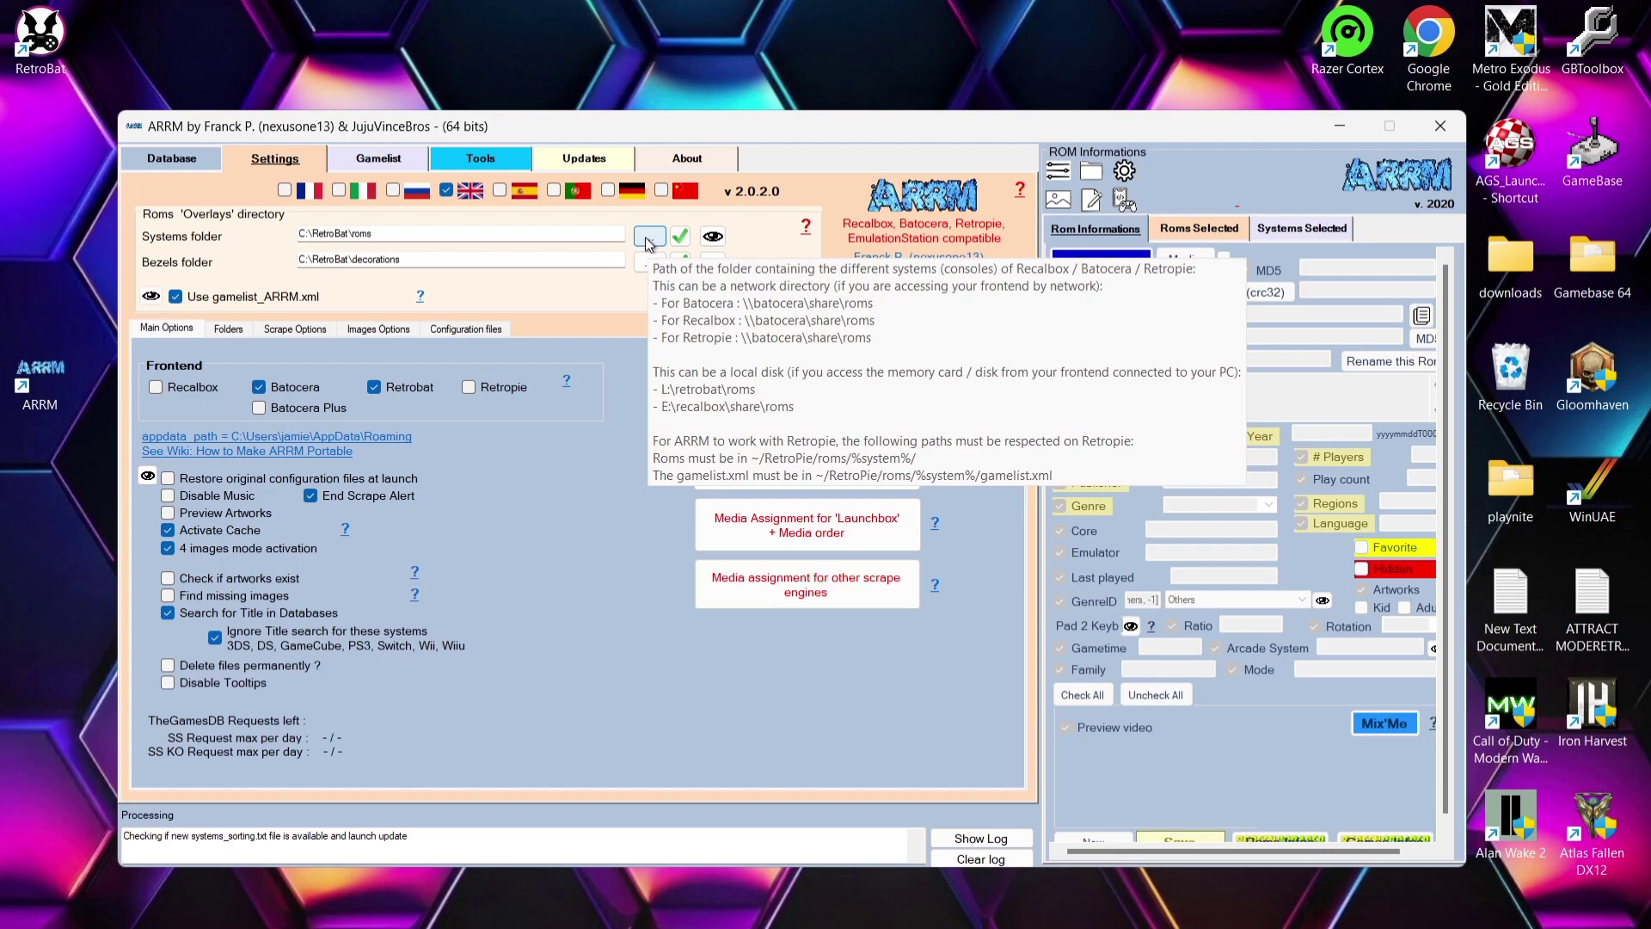
Set the Systems folder path to C:\RetroBat\roms.
left_click(656, 242)
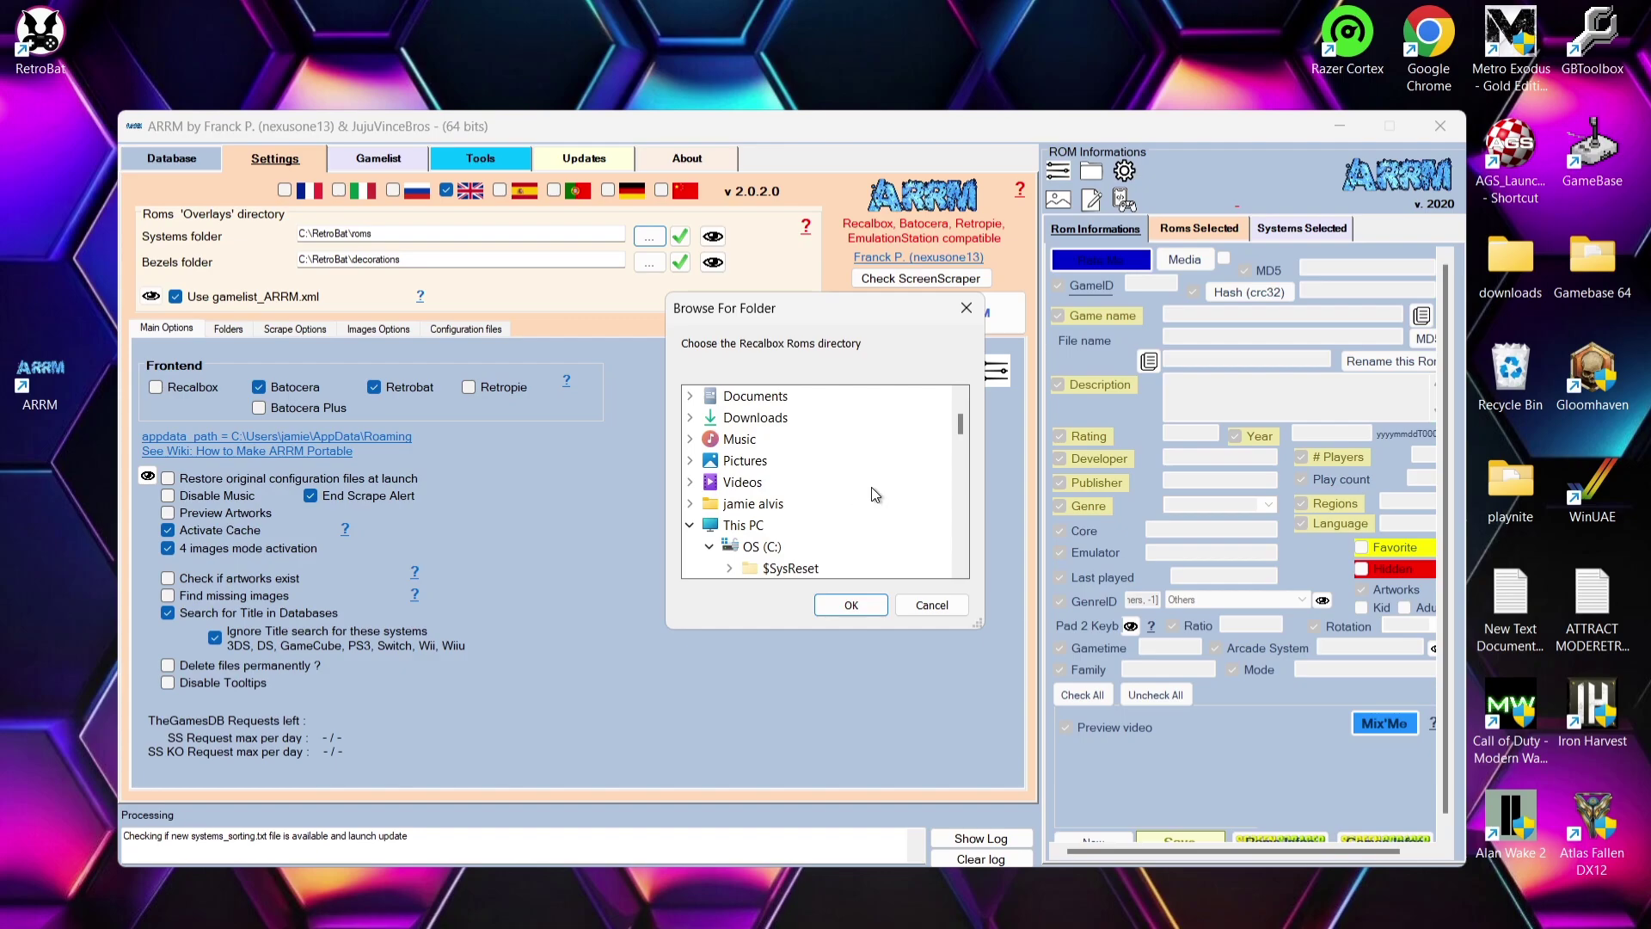
left_click_drag(961, 421, 967, 476)
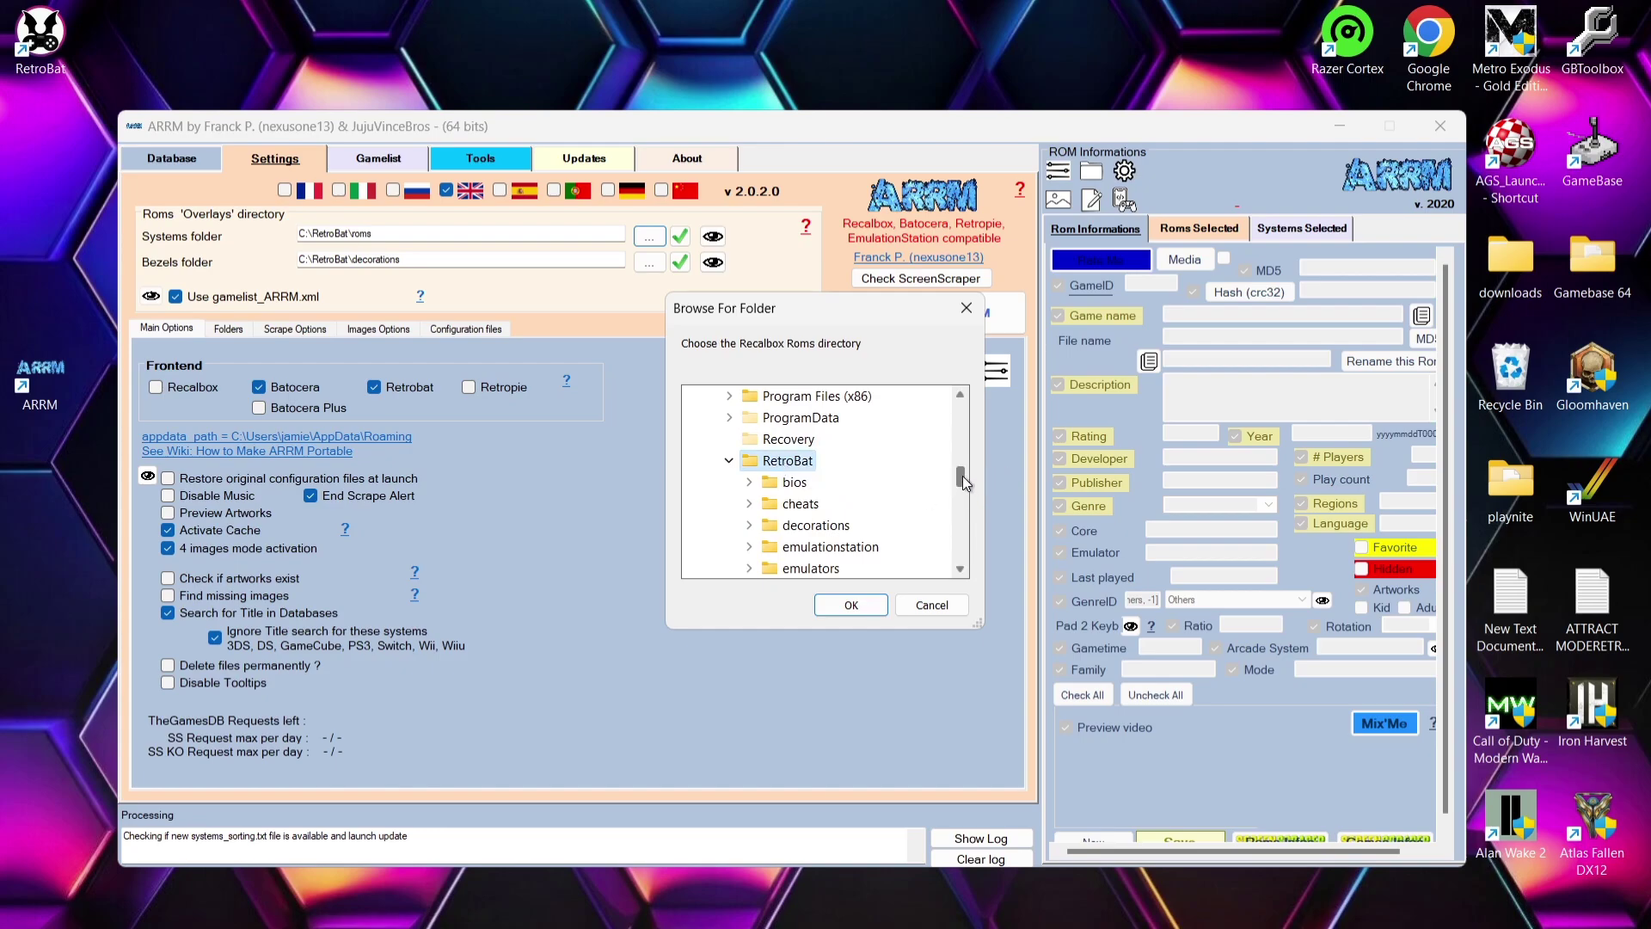
left_click_drag(963, 476, 962, 493)
double_click(784, 480)
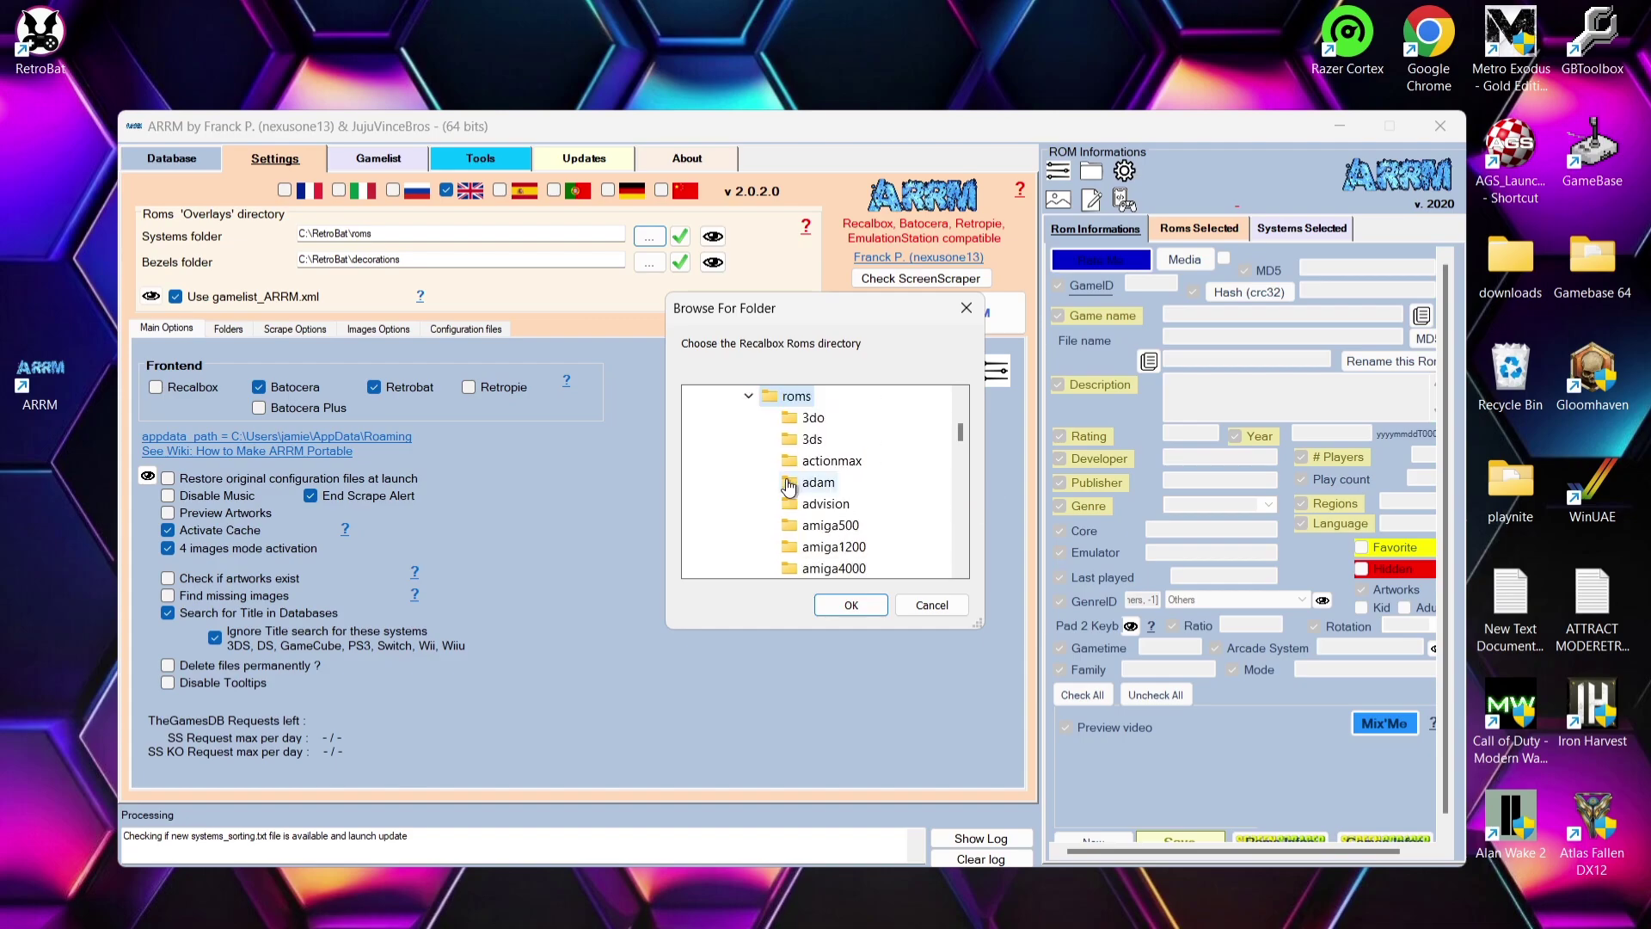
left_click(860, 606)
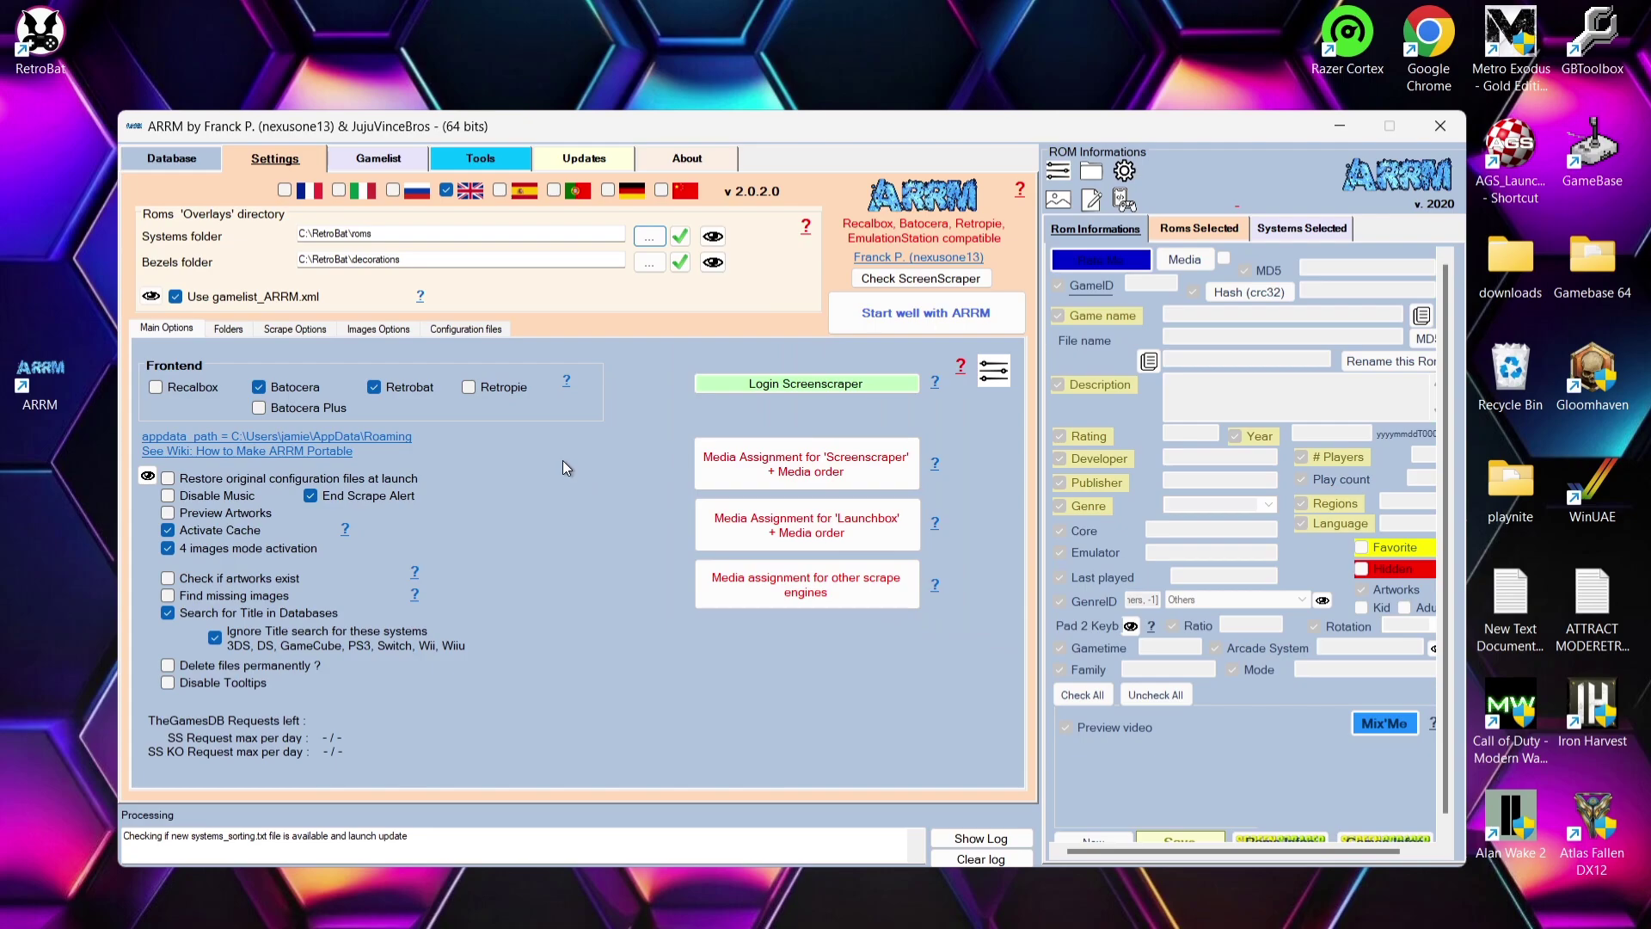
mouse_move(336, 265)
Set the Bezels folder path to C:\RetroBat\decorations.
left_click(648, 262)
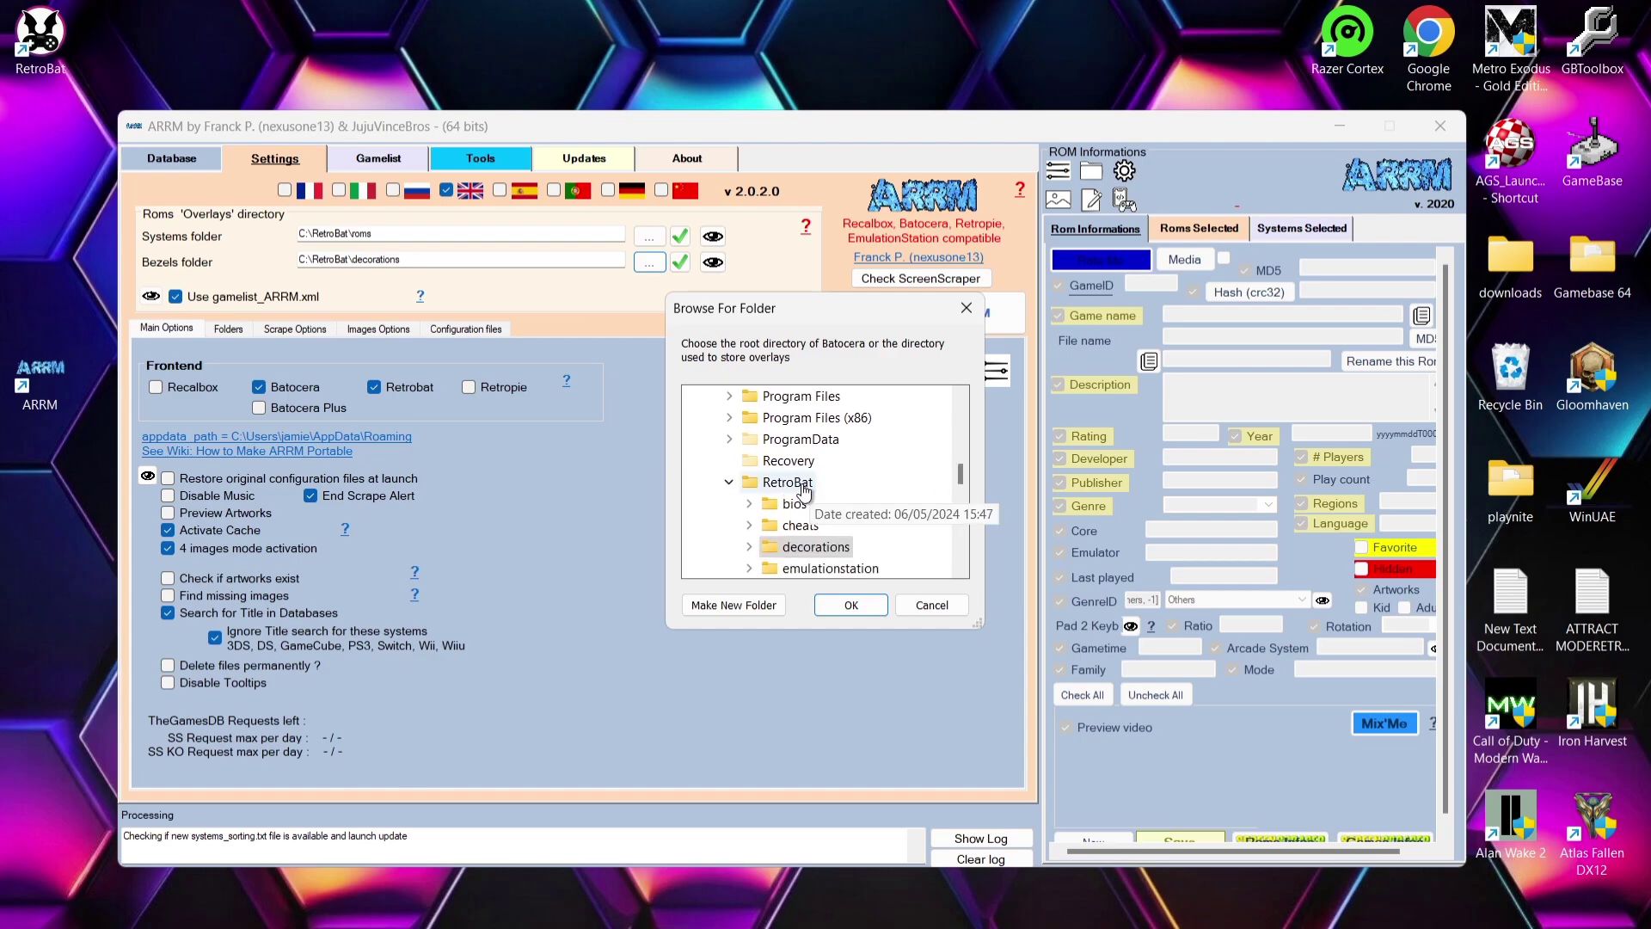
double_click(838, 548)
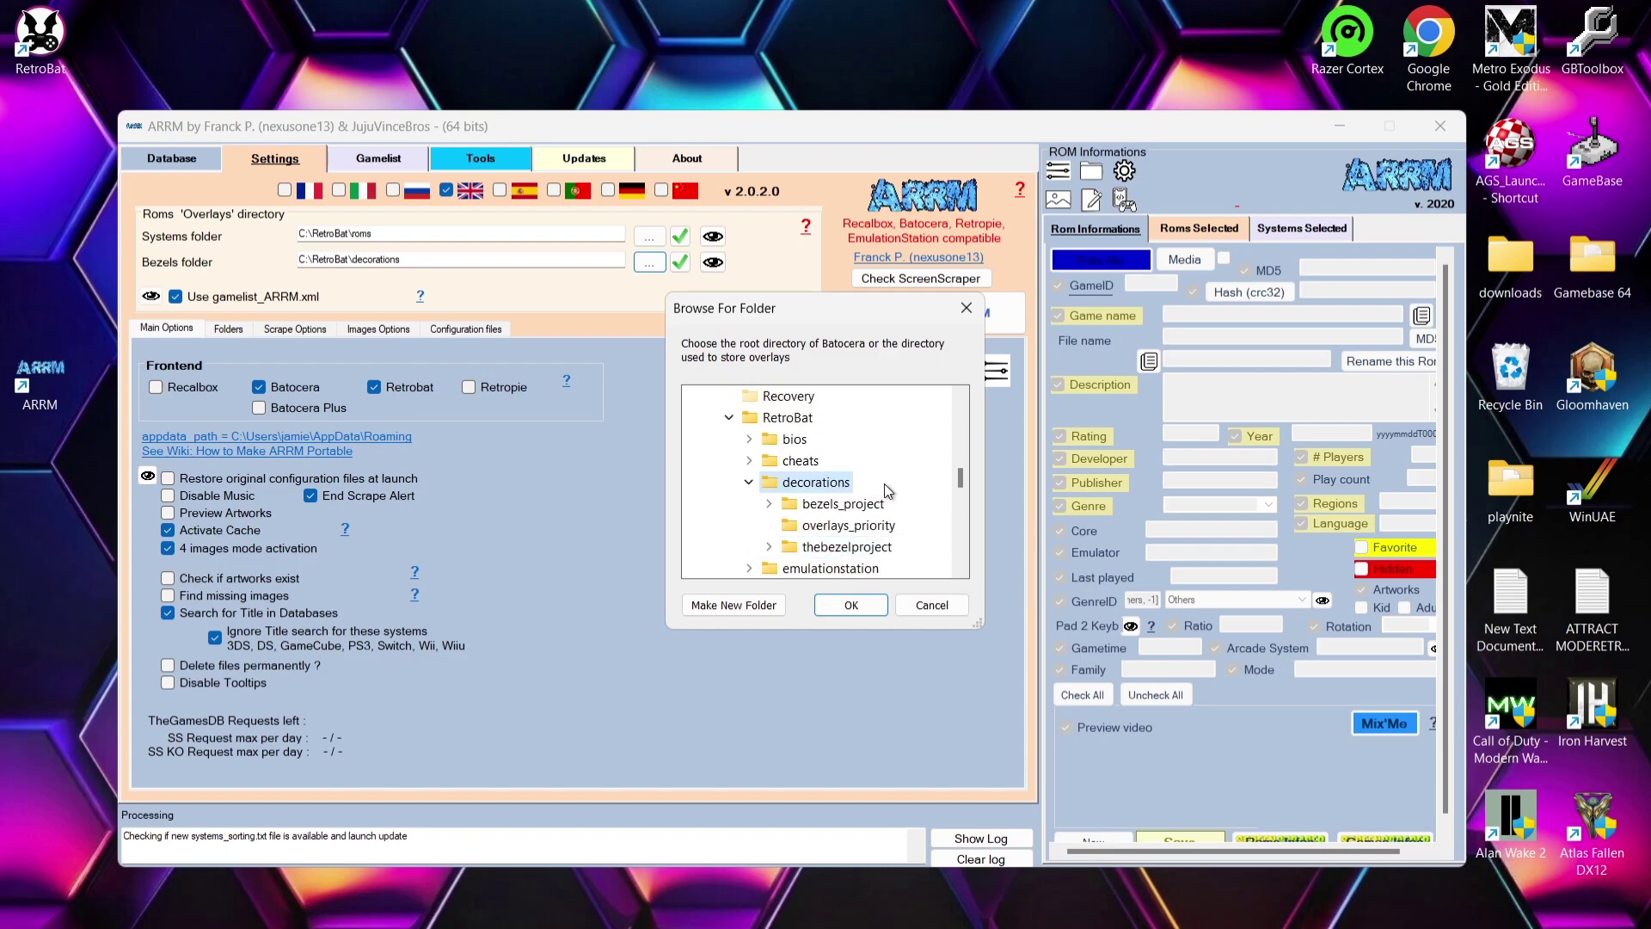
left_click(852, 605)
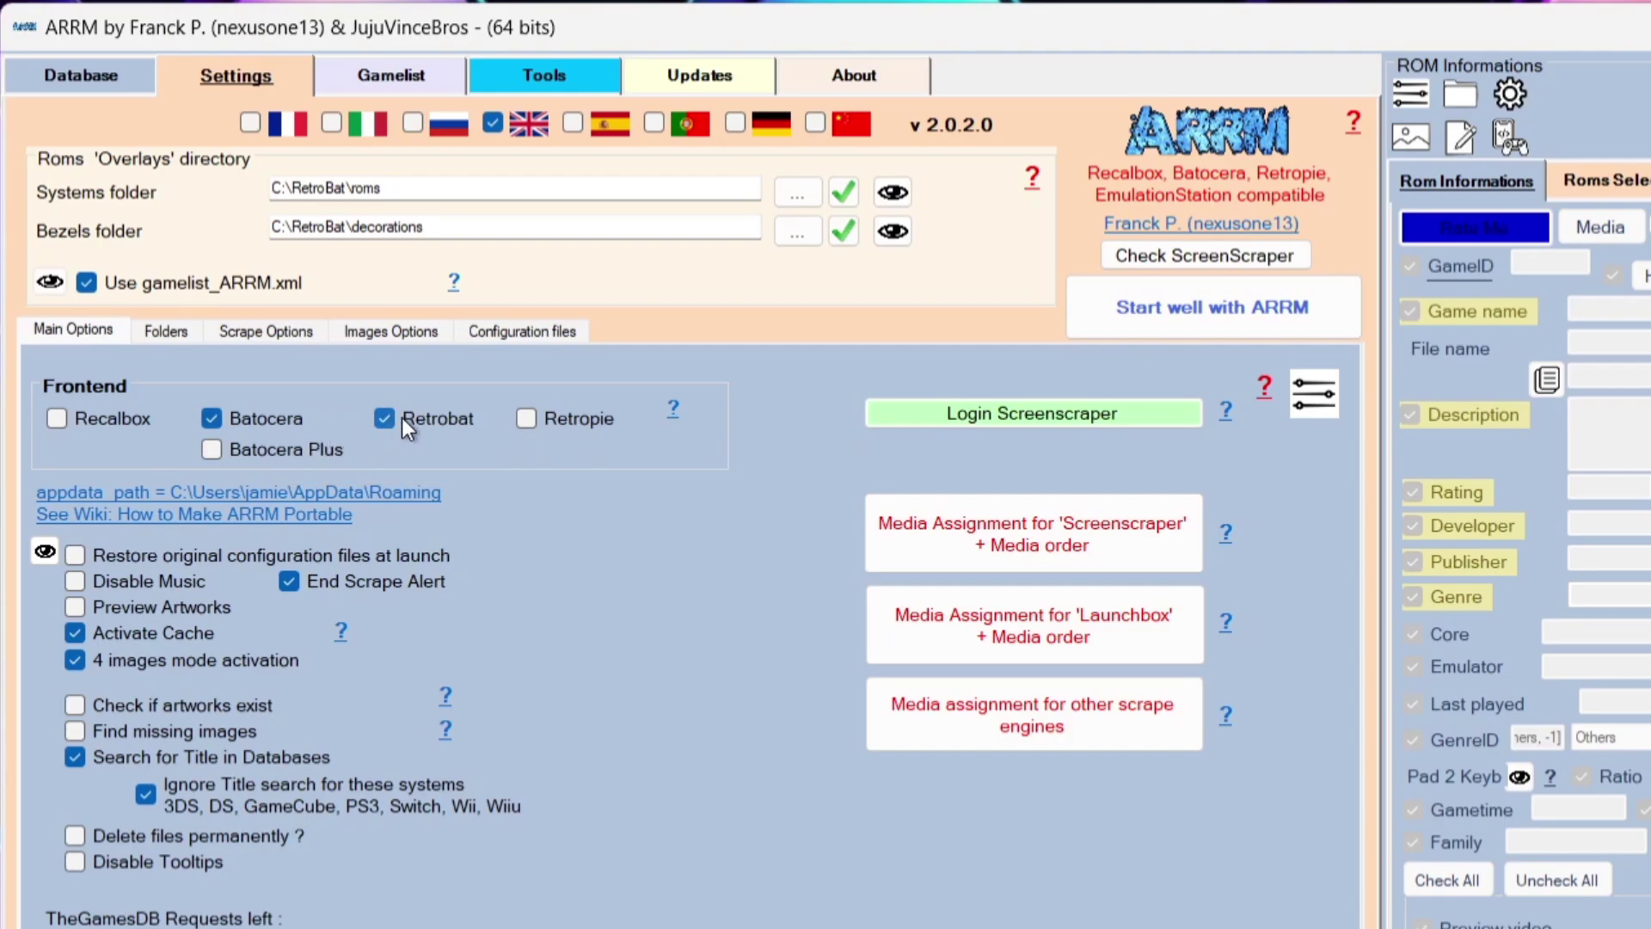
Keep the Retrobat and Batocera frontends enabled and bring up the ScreenScraper website.
left_click(213, 419)
left_click(385, 418)
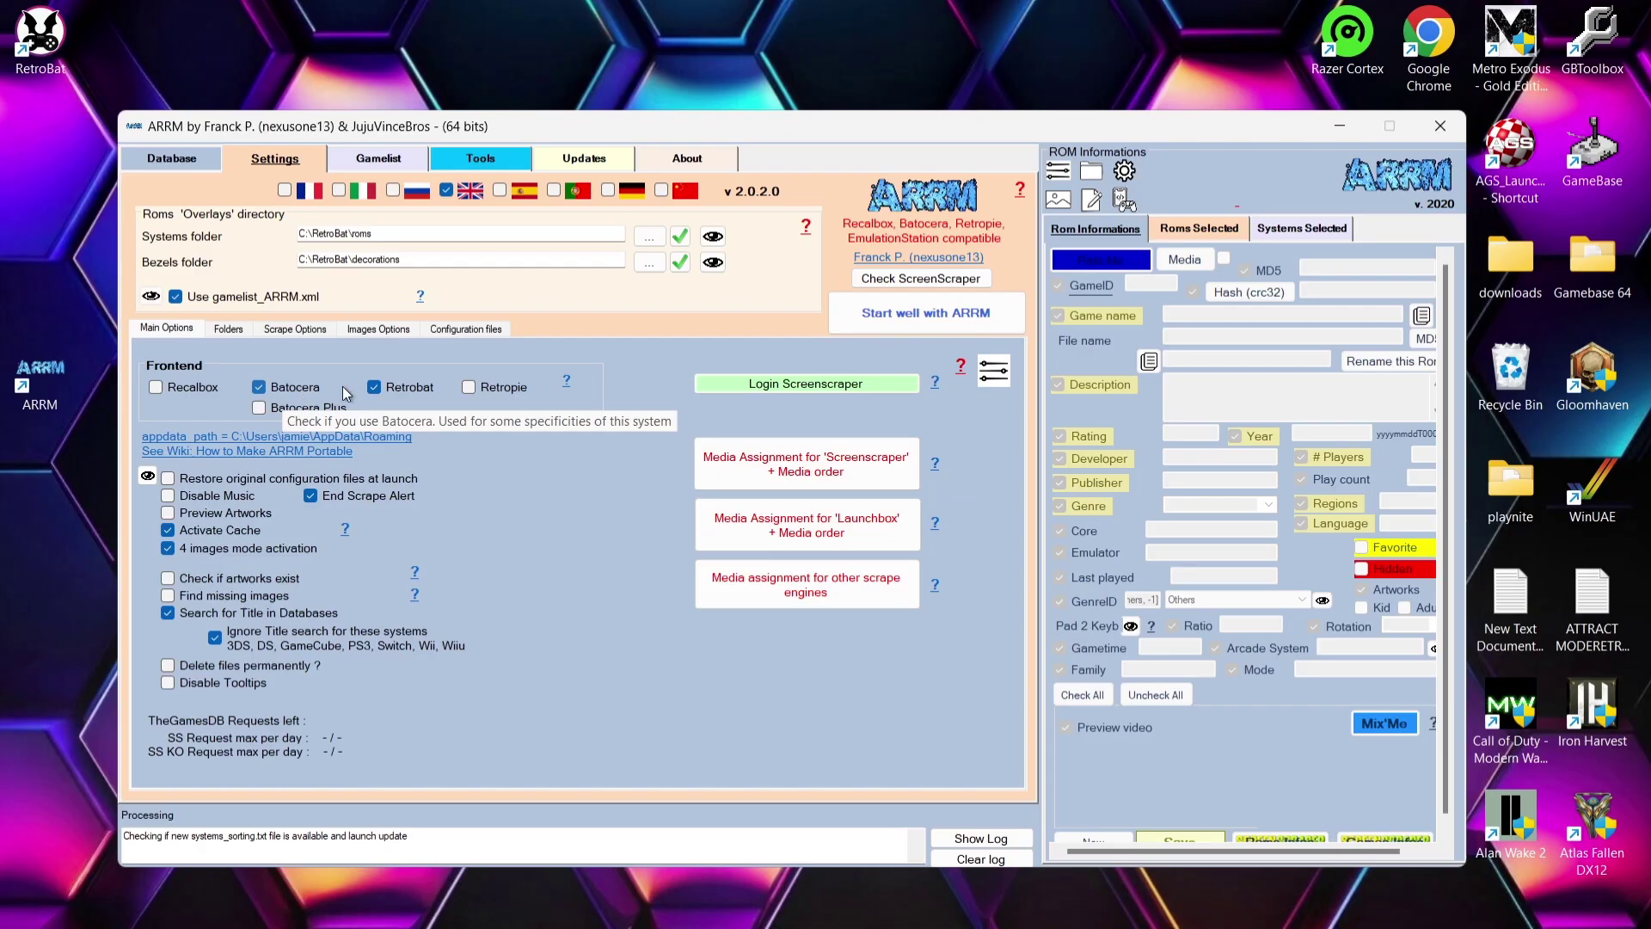
left_click(769, 385)
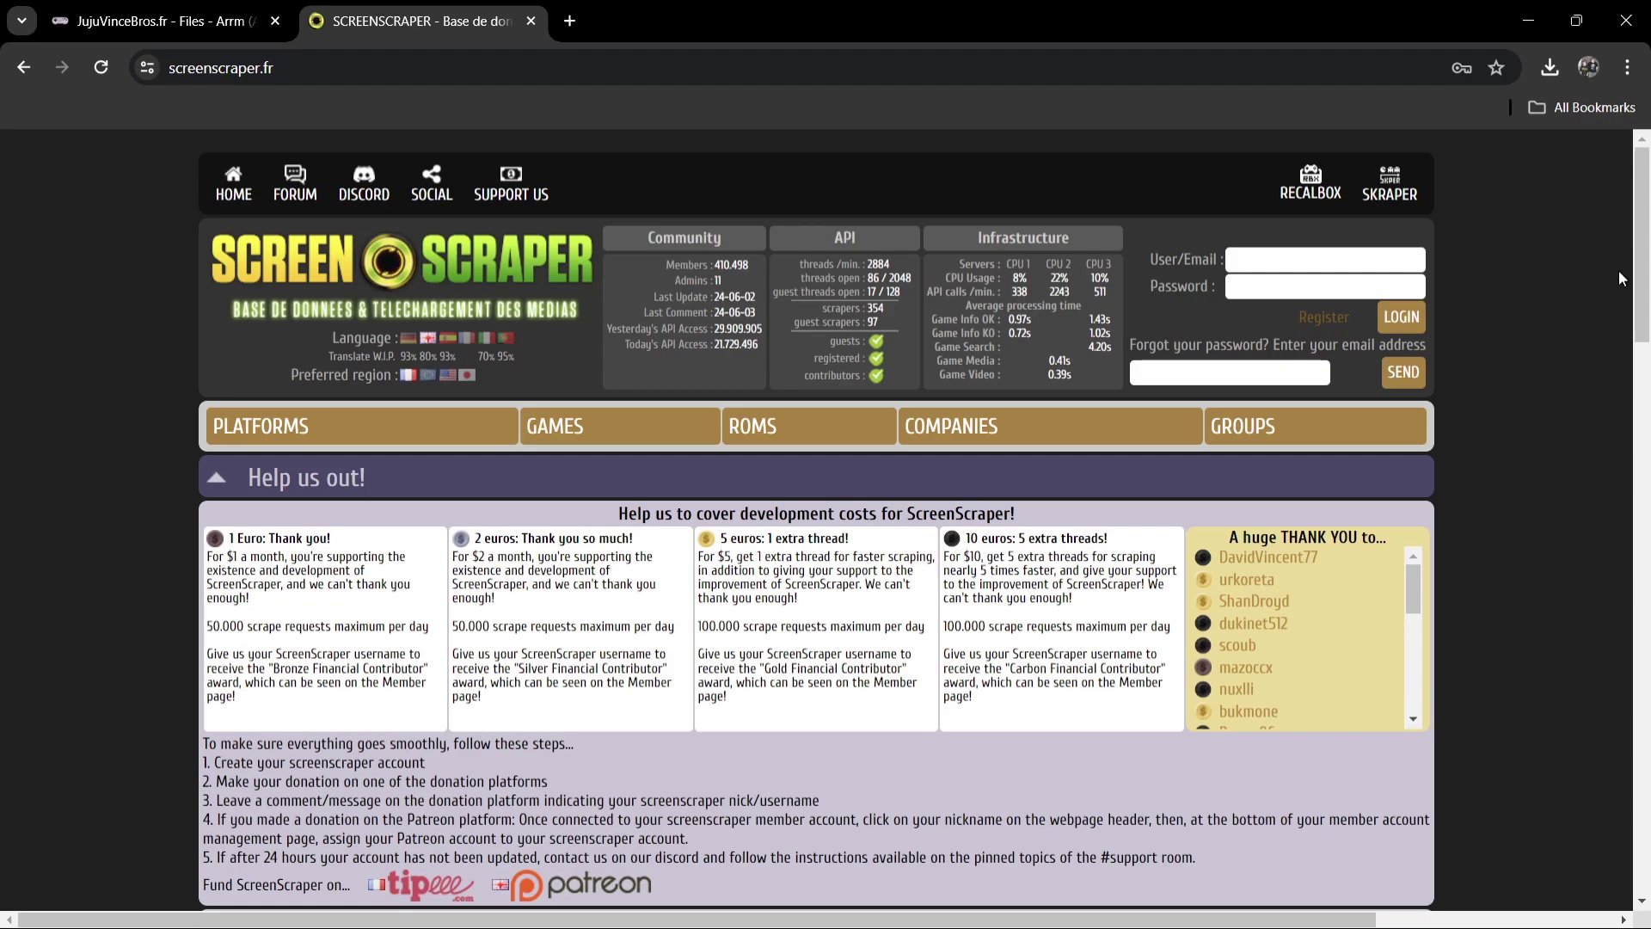
Minimise Chrome to bring ARRM's settings window back into view.
left_click(1531, 19)
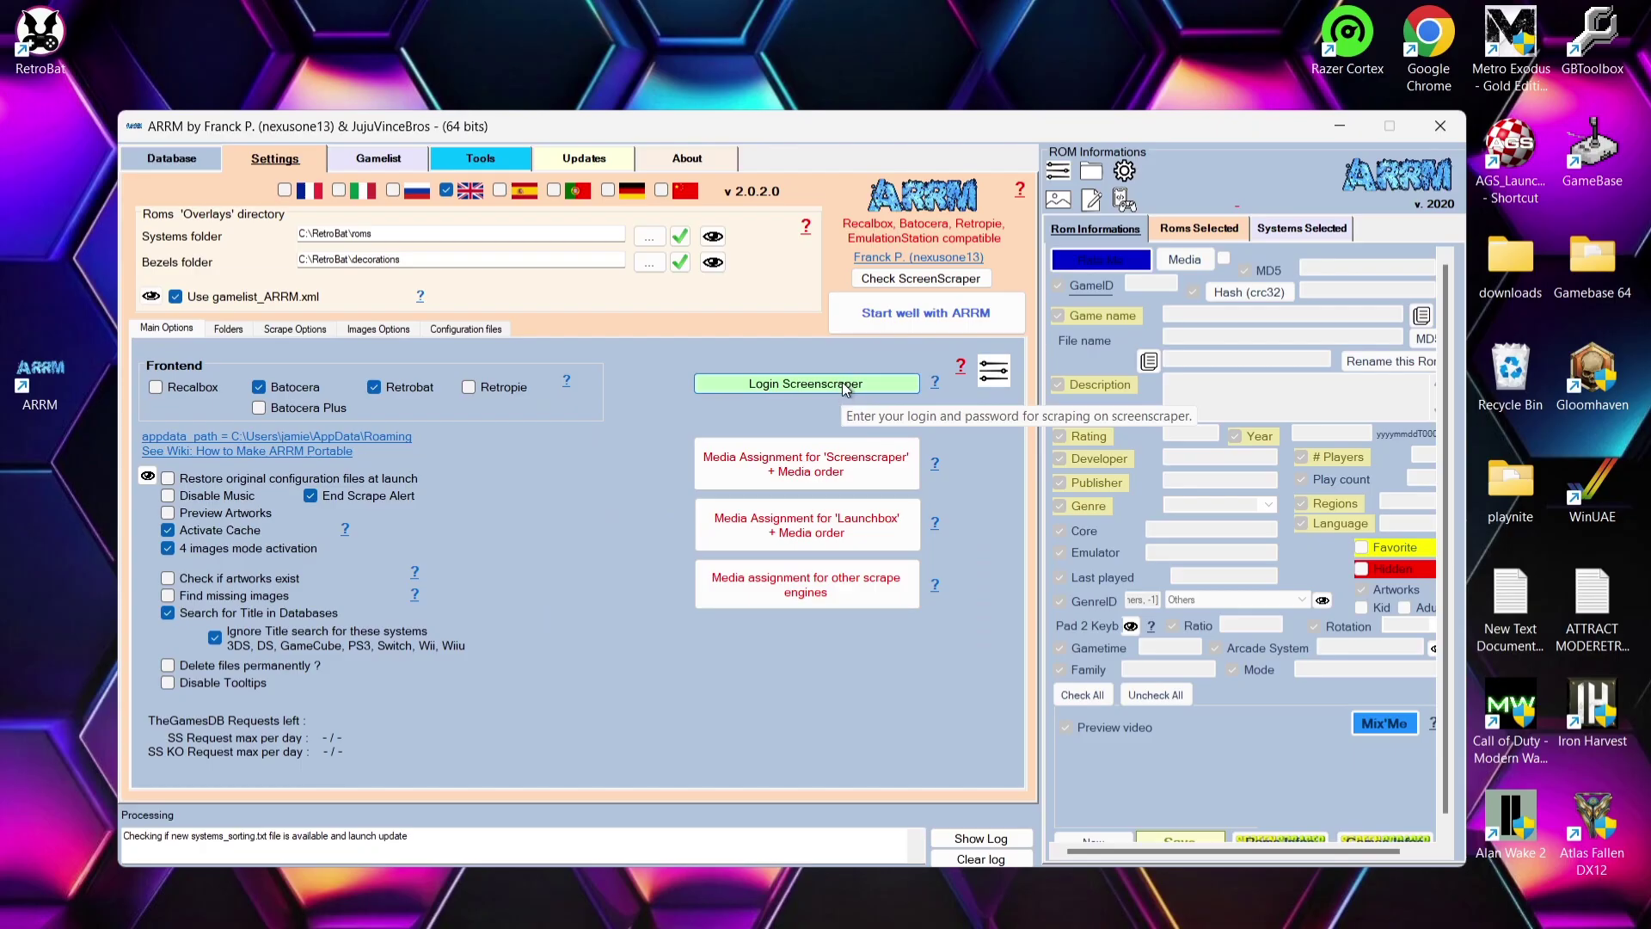
Log in to ScreenScraper with the account username and password, then dismiss the quota information.
left_click(845, 386)
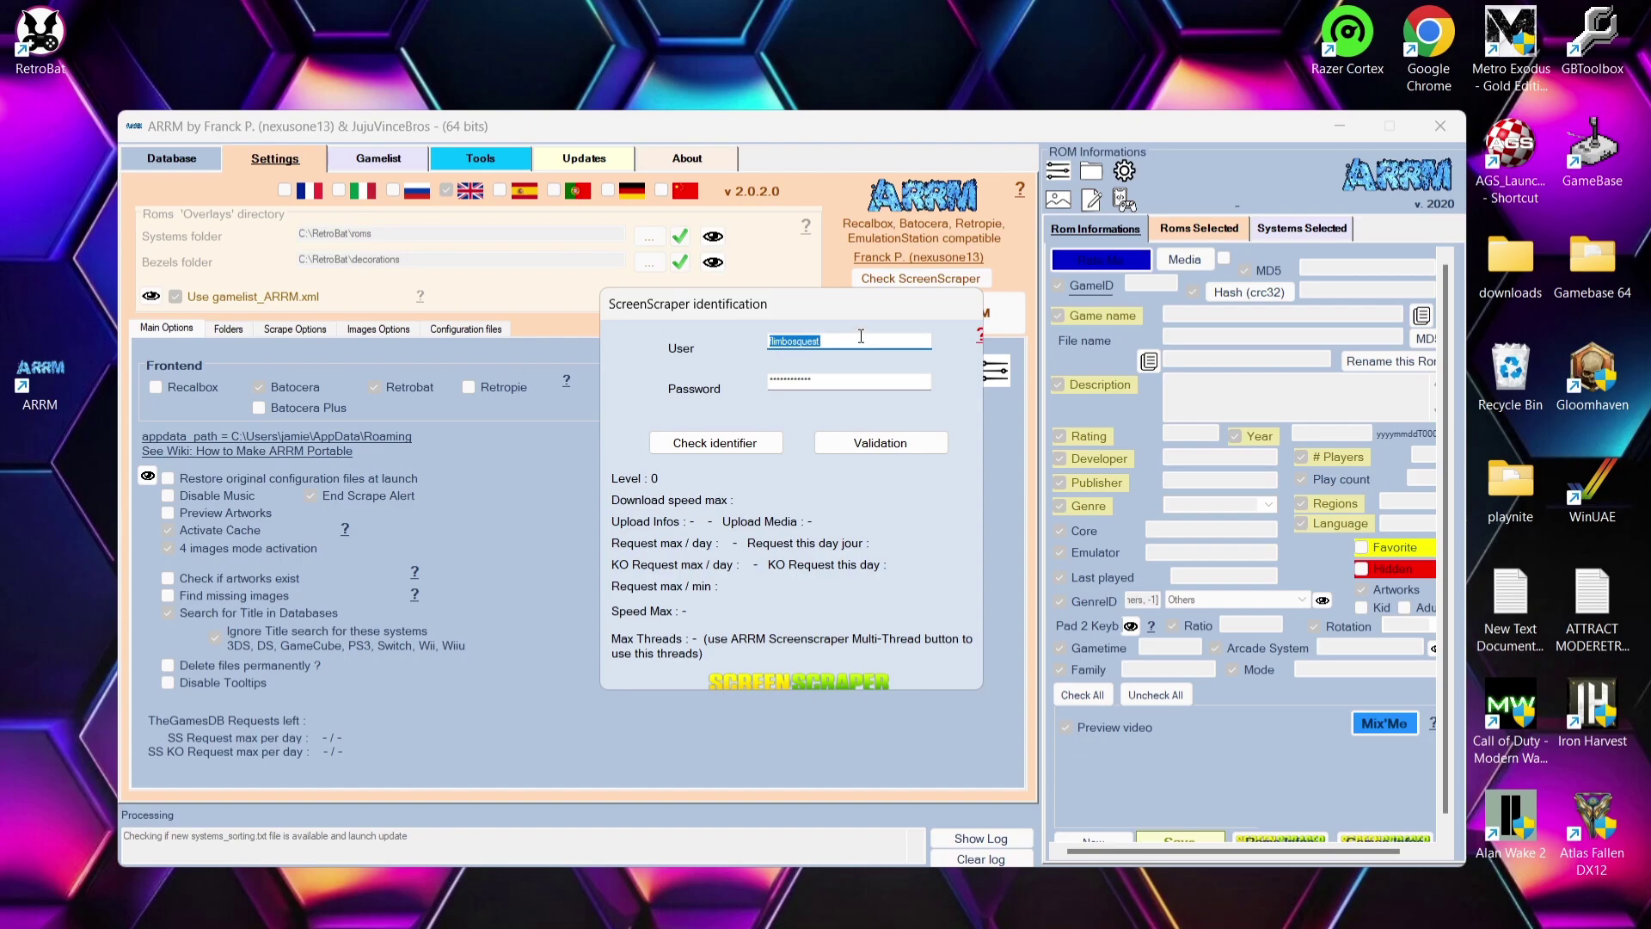
left_click(870, 442)
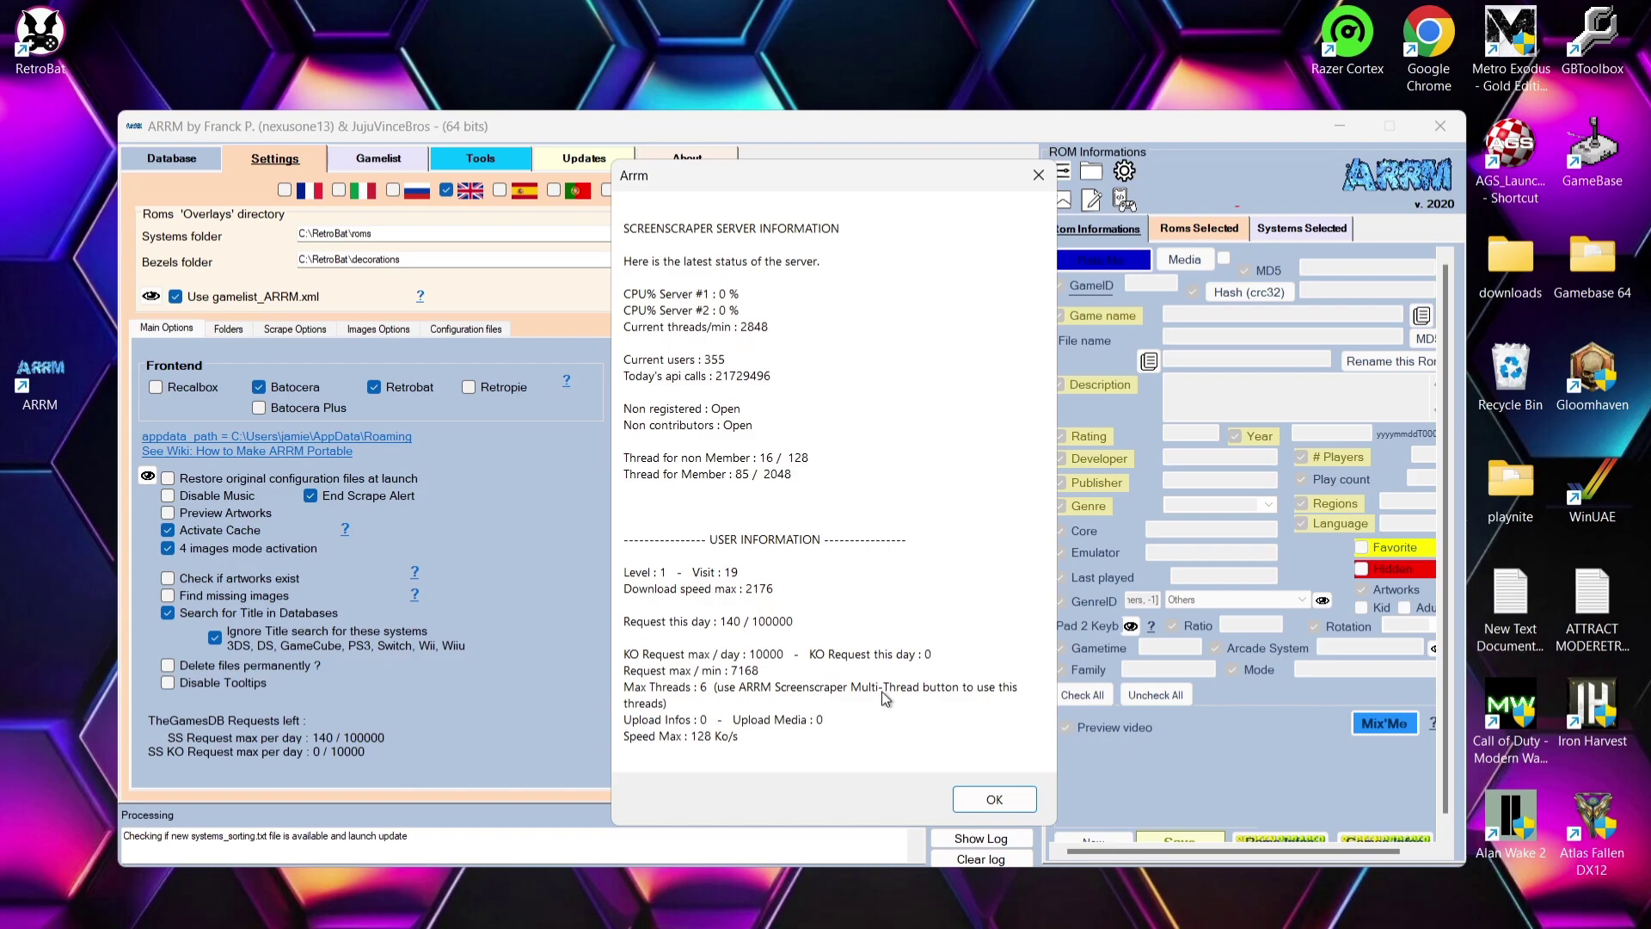
left_click(1006, 799)
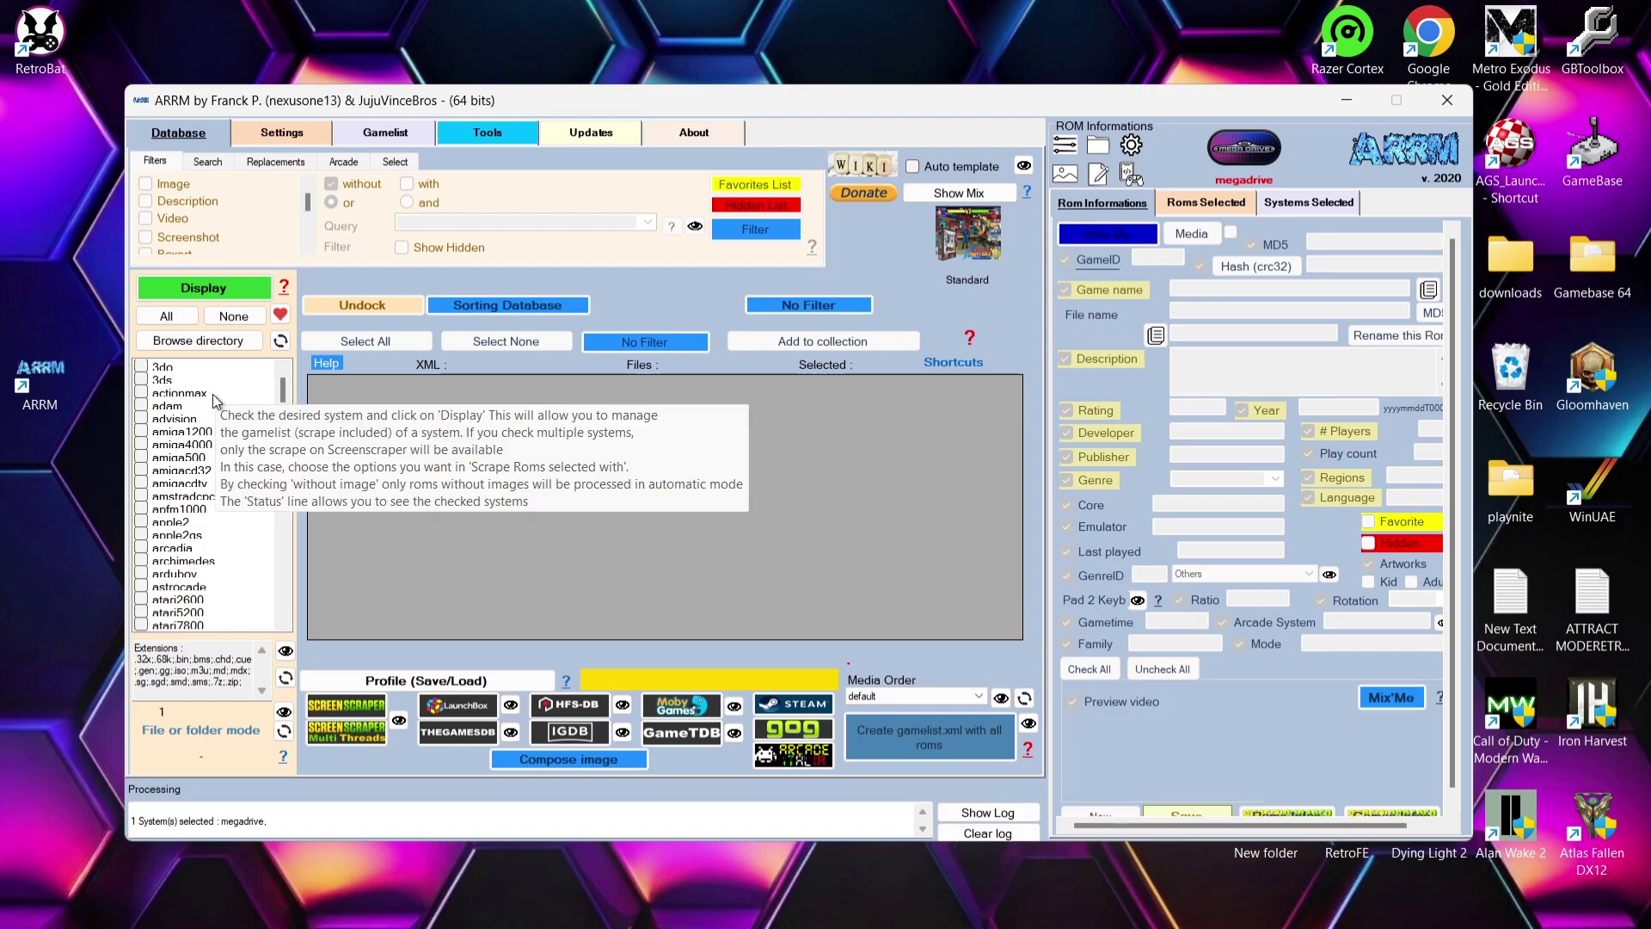
Display the megadrive ROM list and select all 17 ROMs.
left_click_drag(286, 385, 286, 487)
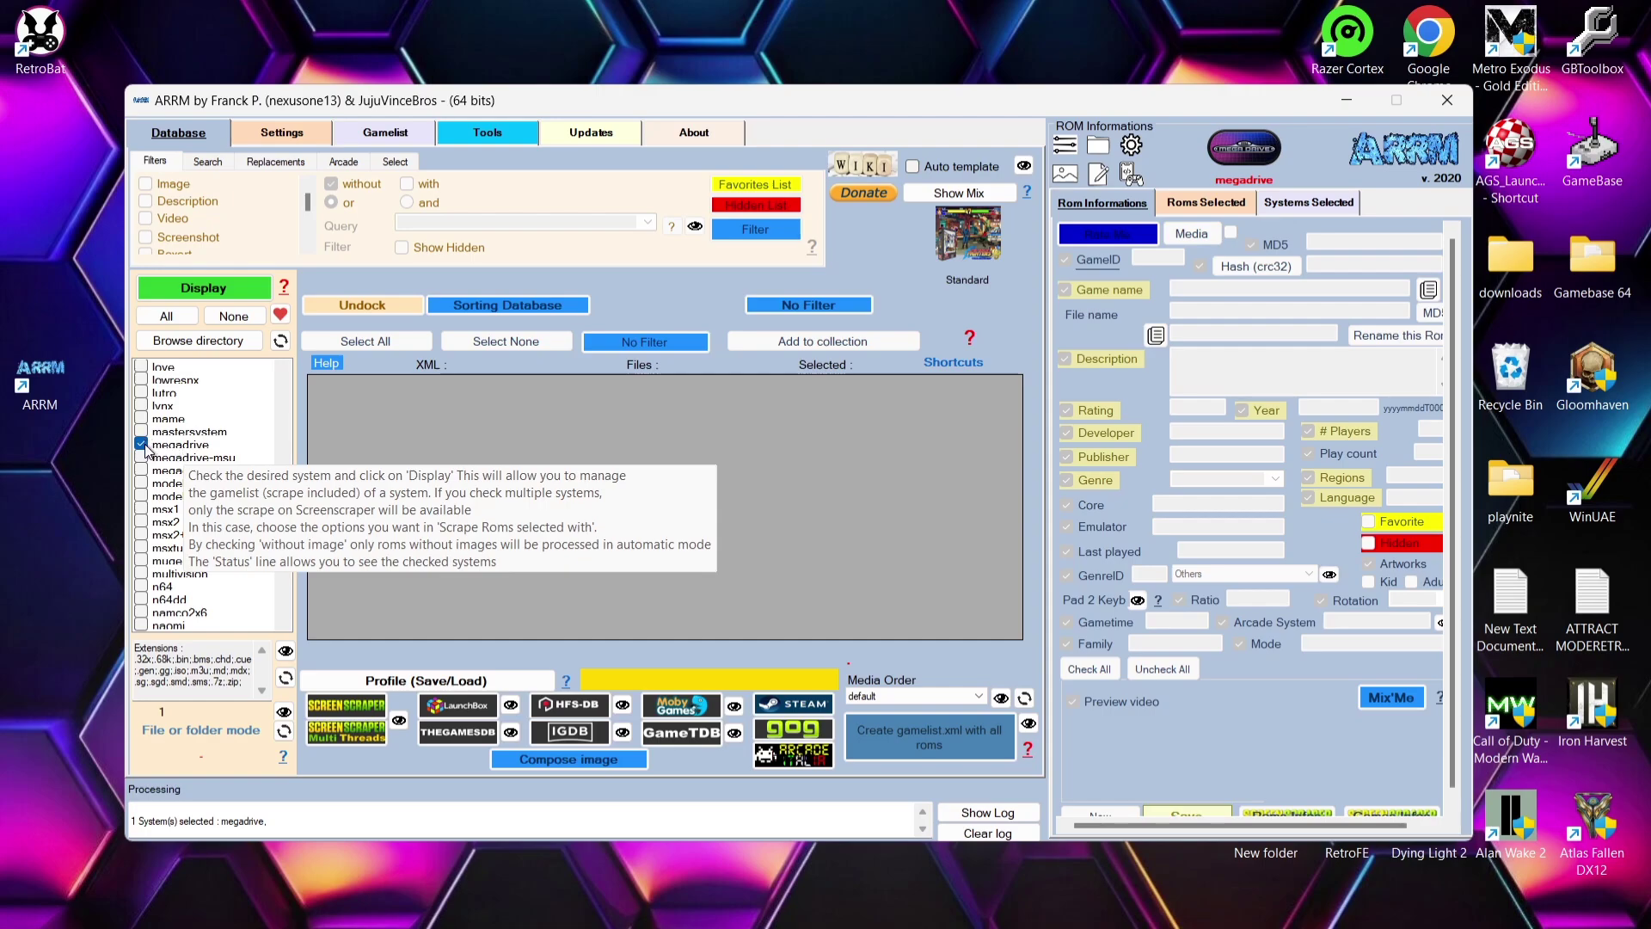
left_click(229, 291)
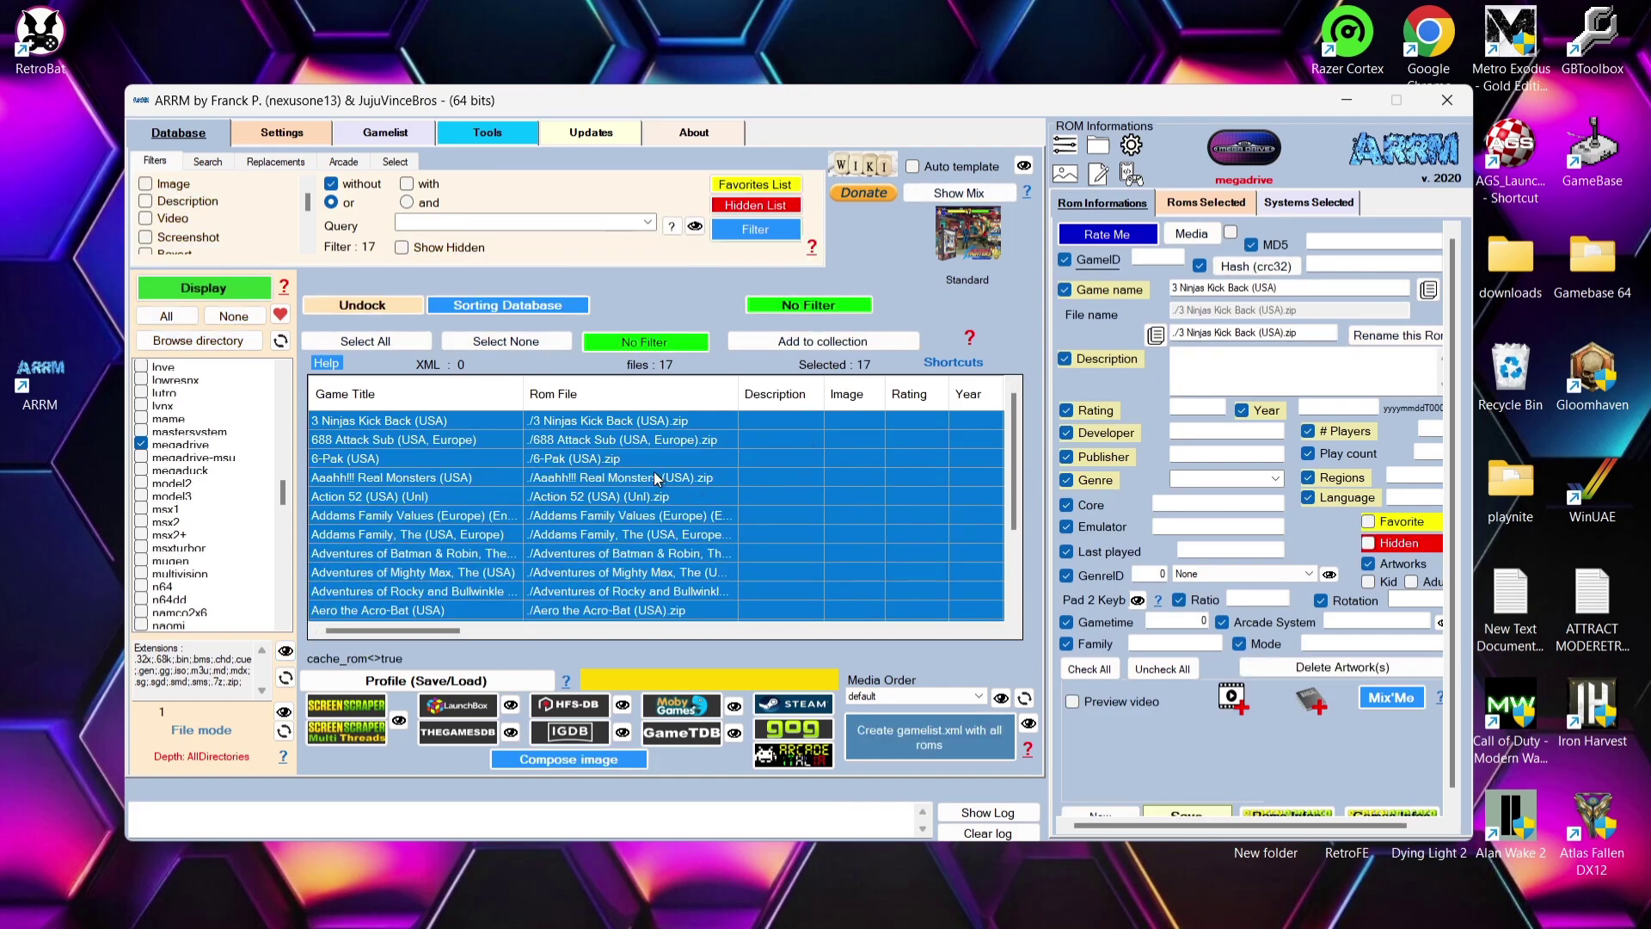
left_click(713, 517)
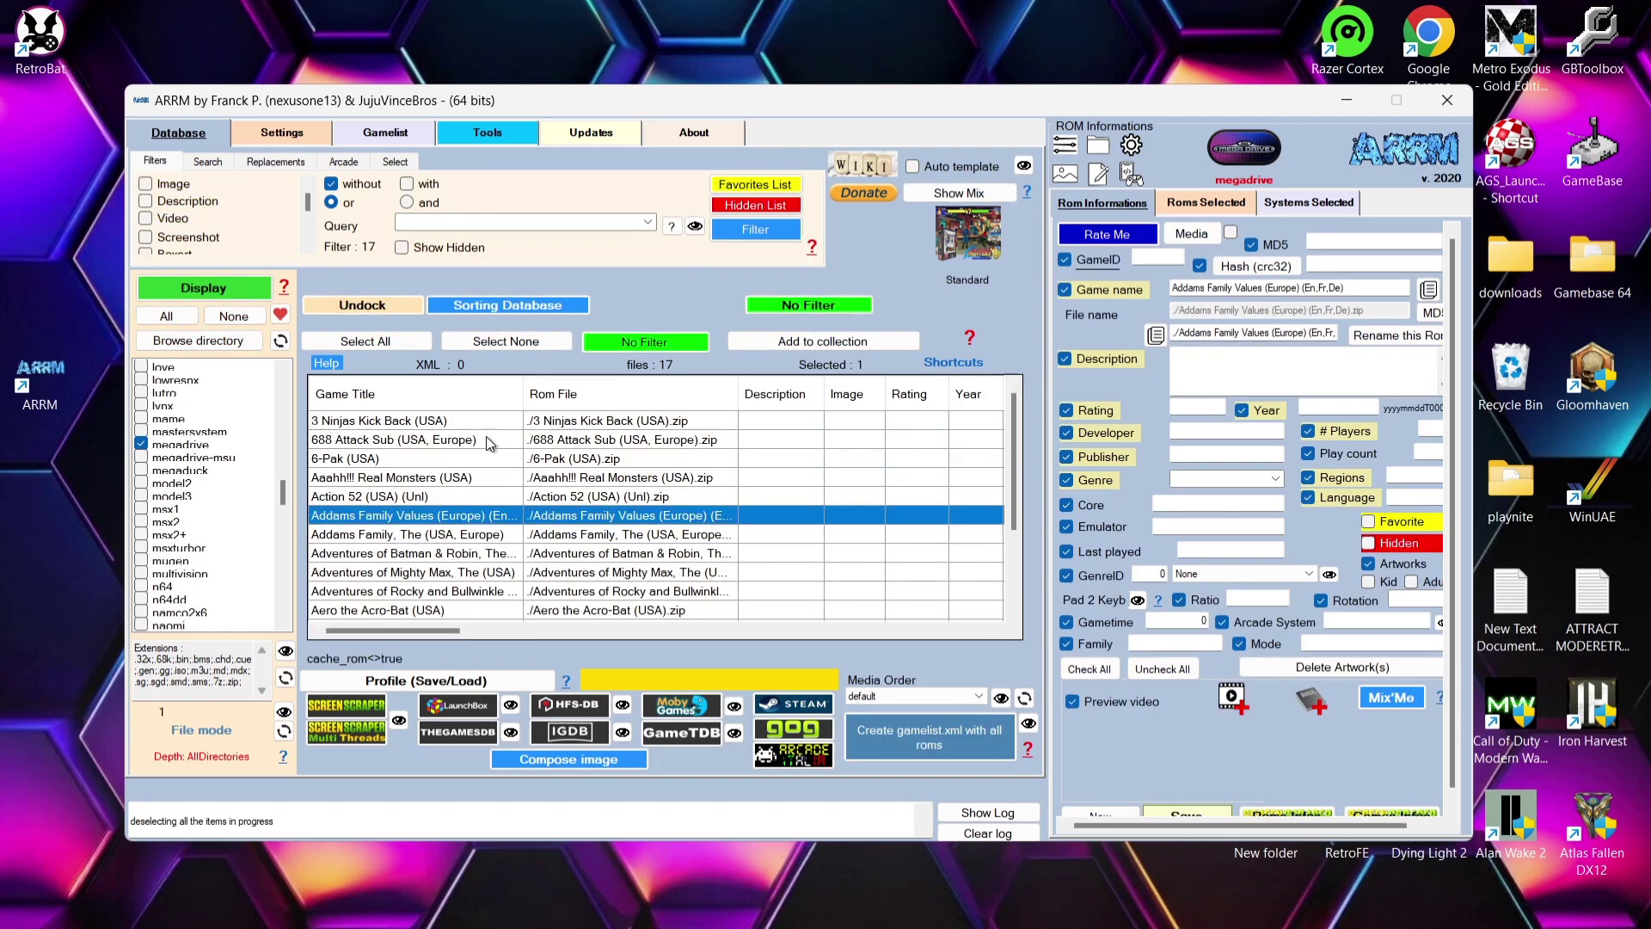
left_click(398, 339)
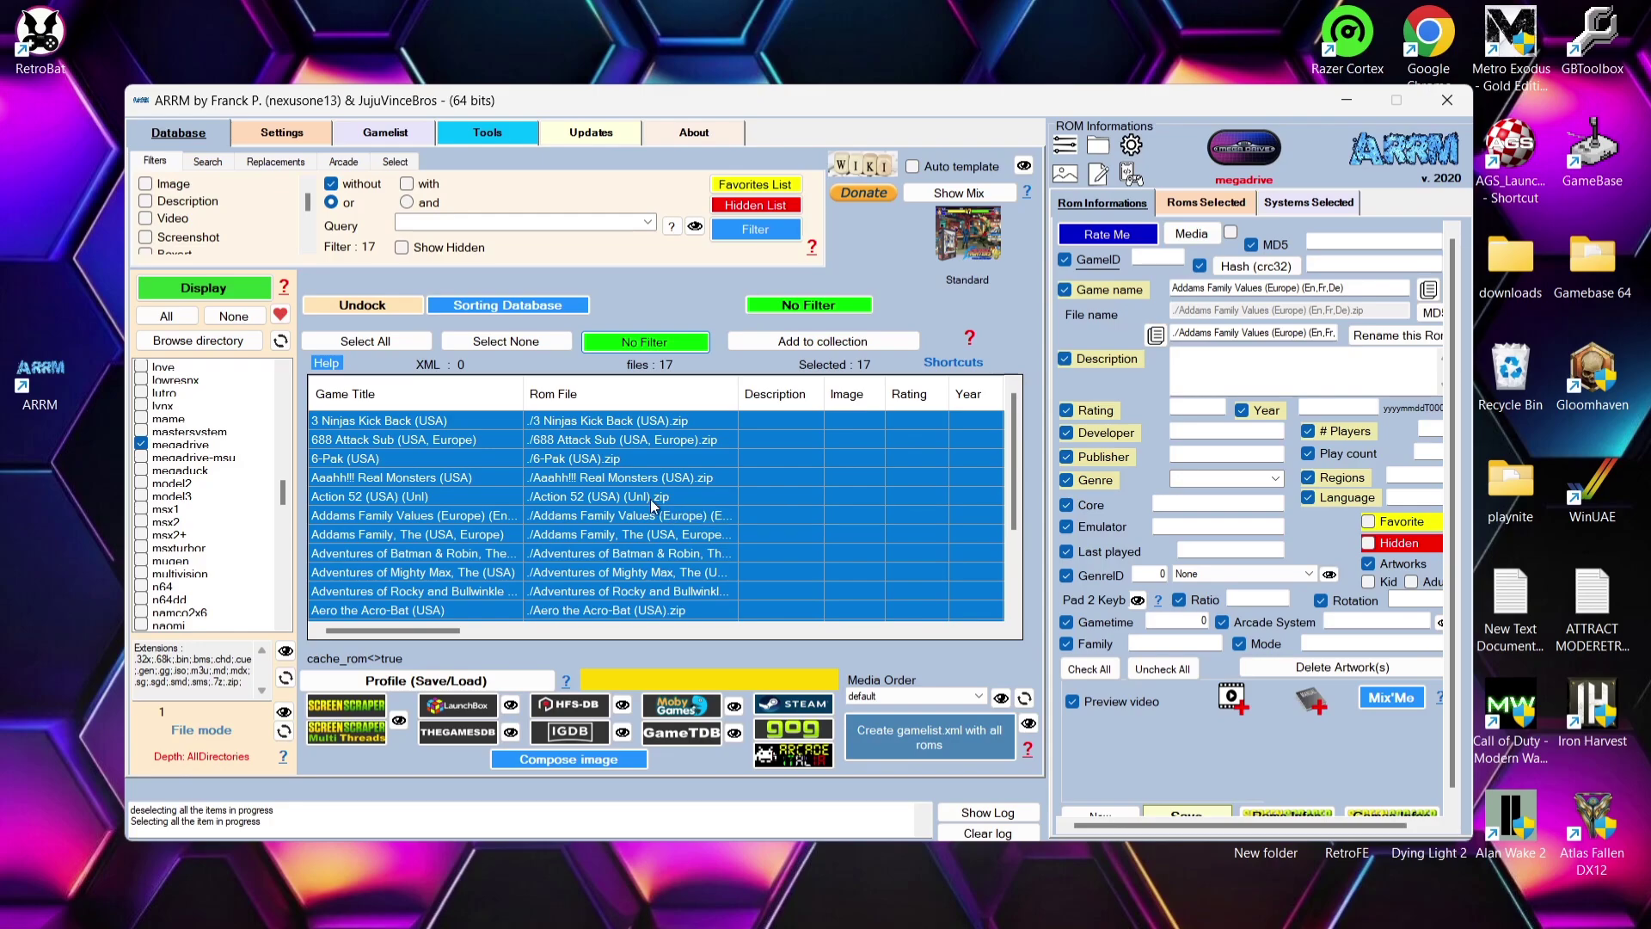
Clear the selection, then pick 3 Ninjas, Aaahh!!! Real Monsters, Batman & Robin and Mighty Max.
left_click(567, 459)
left_click(502, 342)
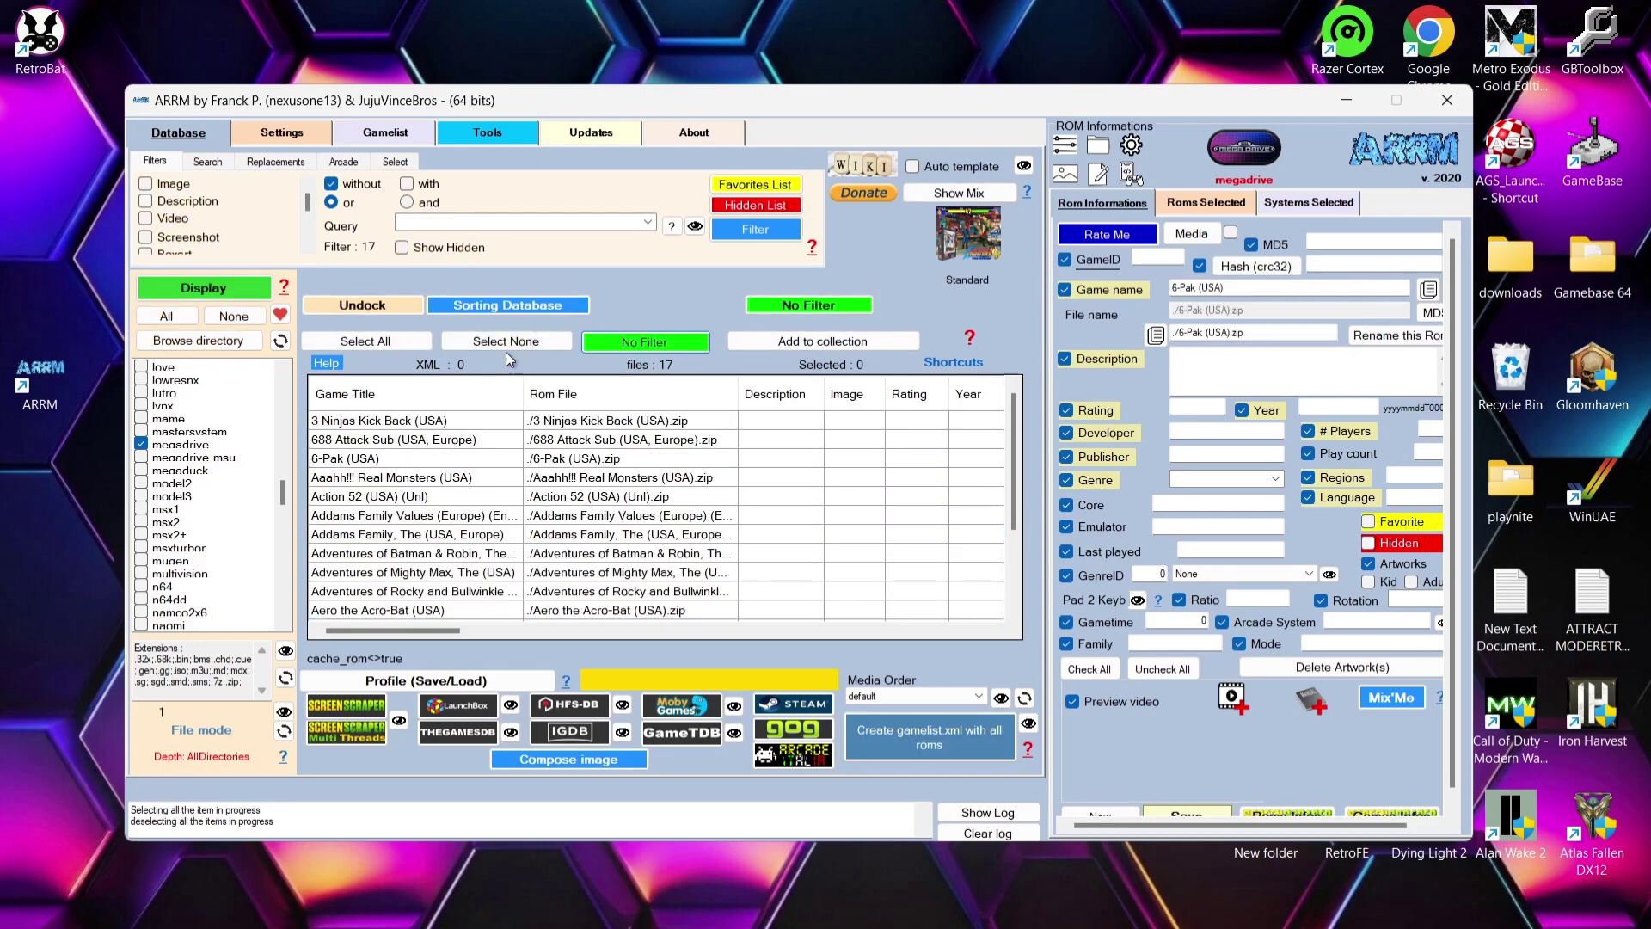
left_click(531, 428)
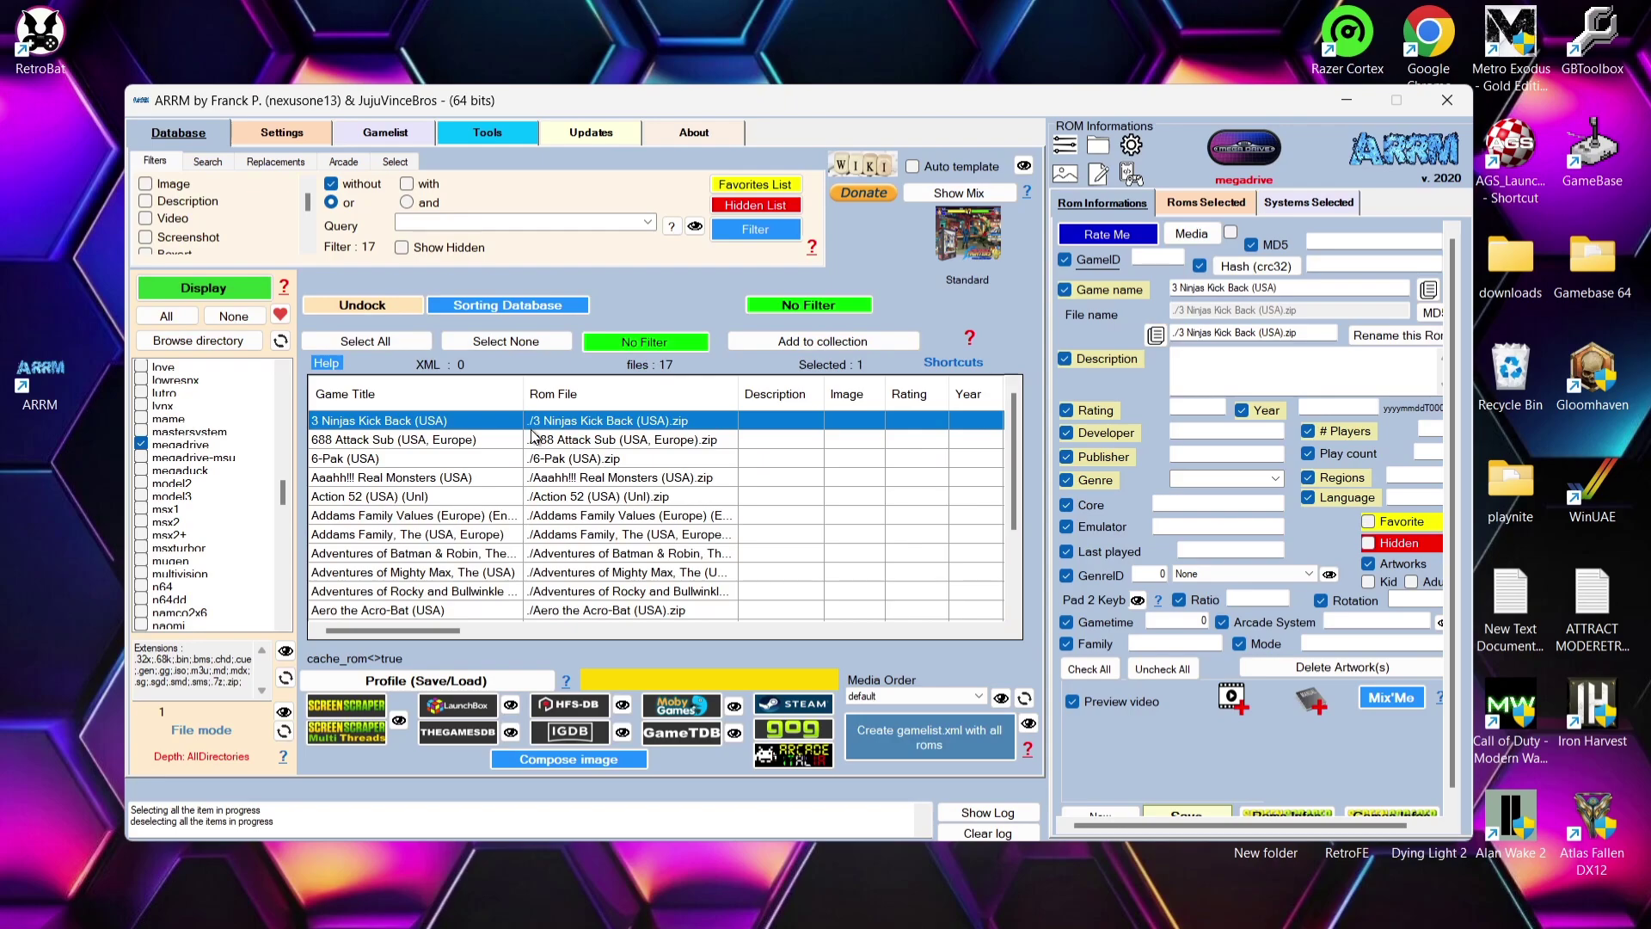
left_click(541, 486, "ctrl")
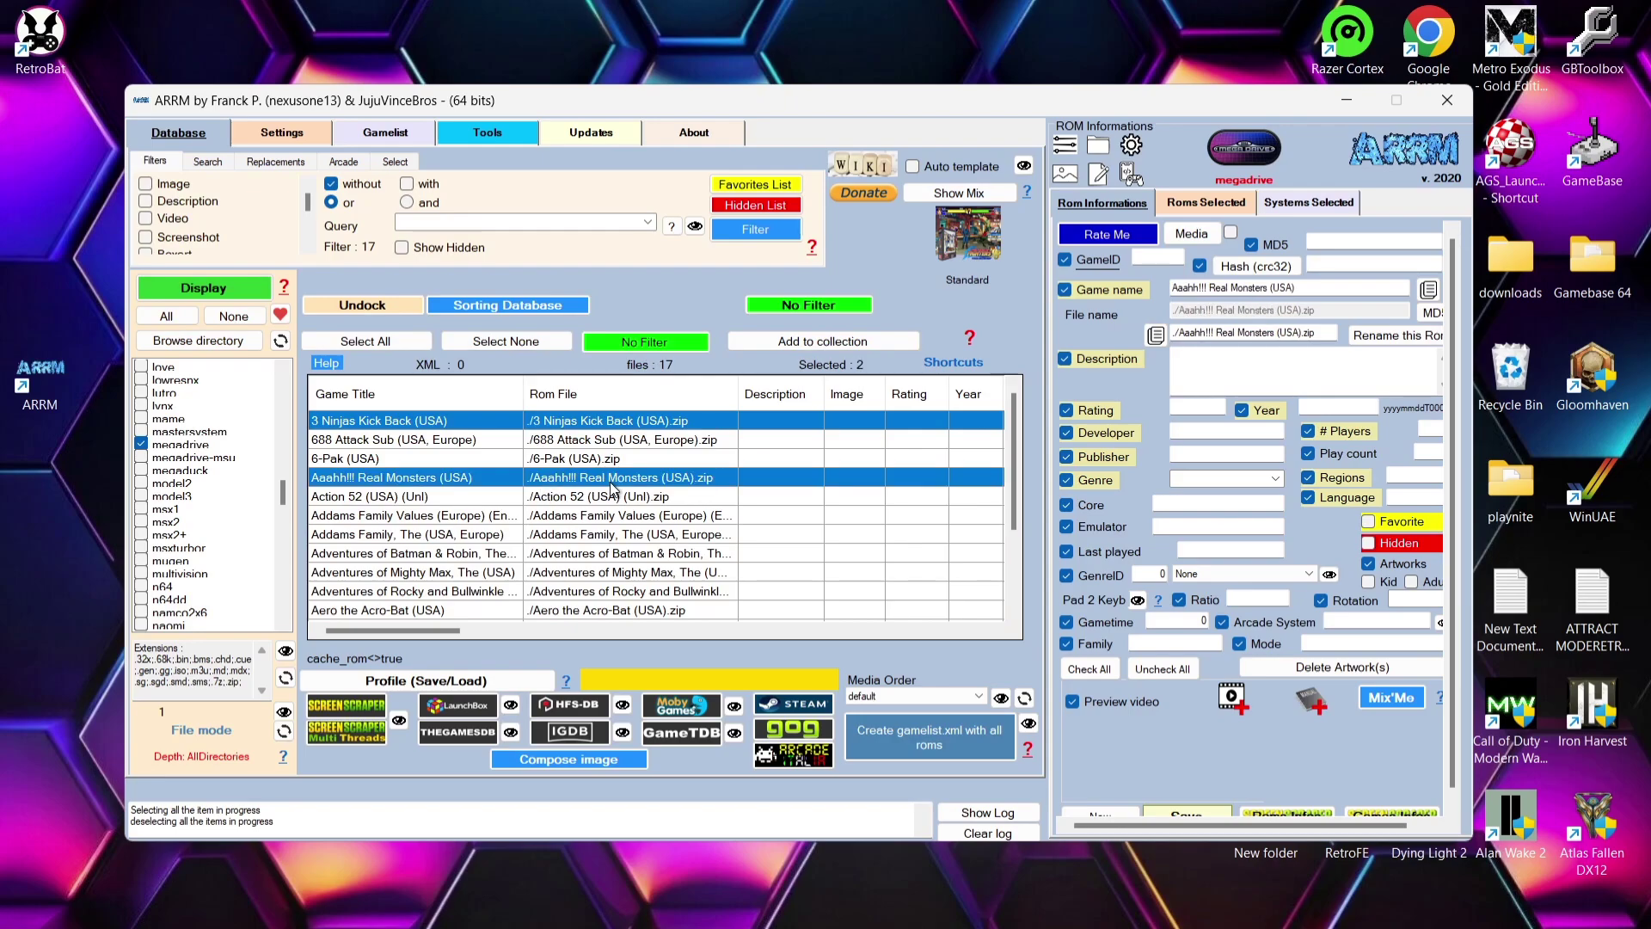
left_click(605, 554, "ctrl")
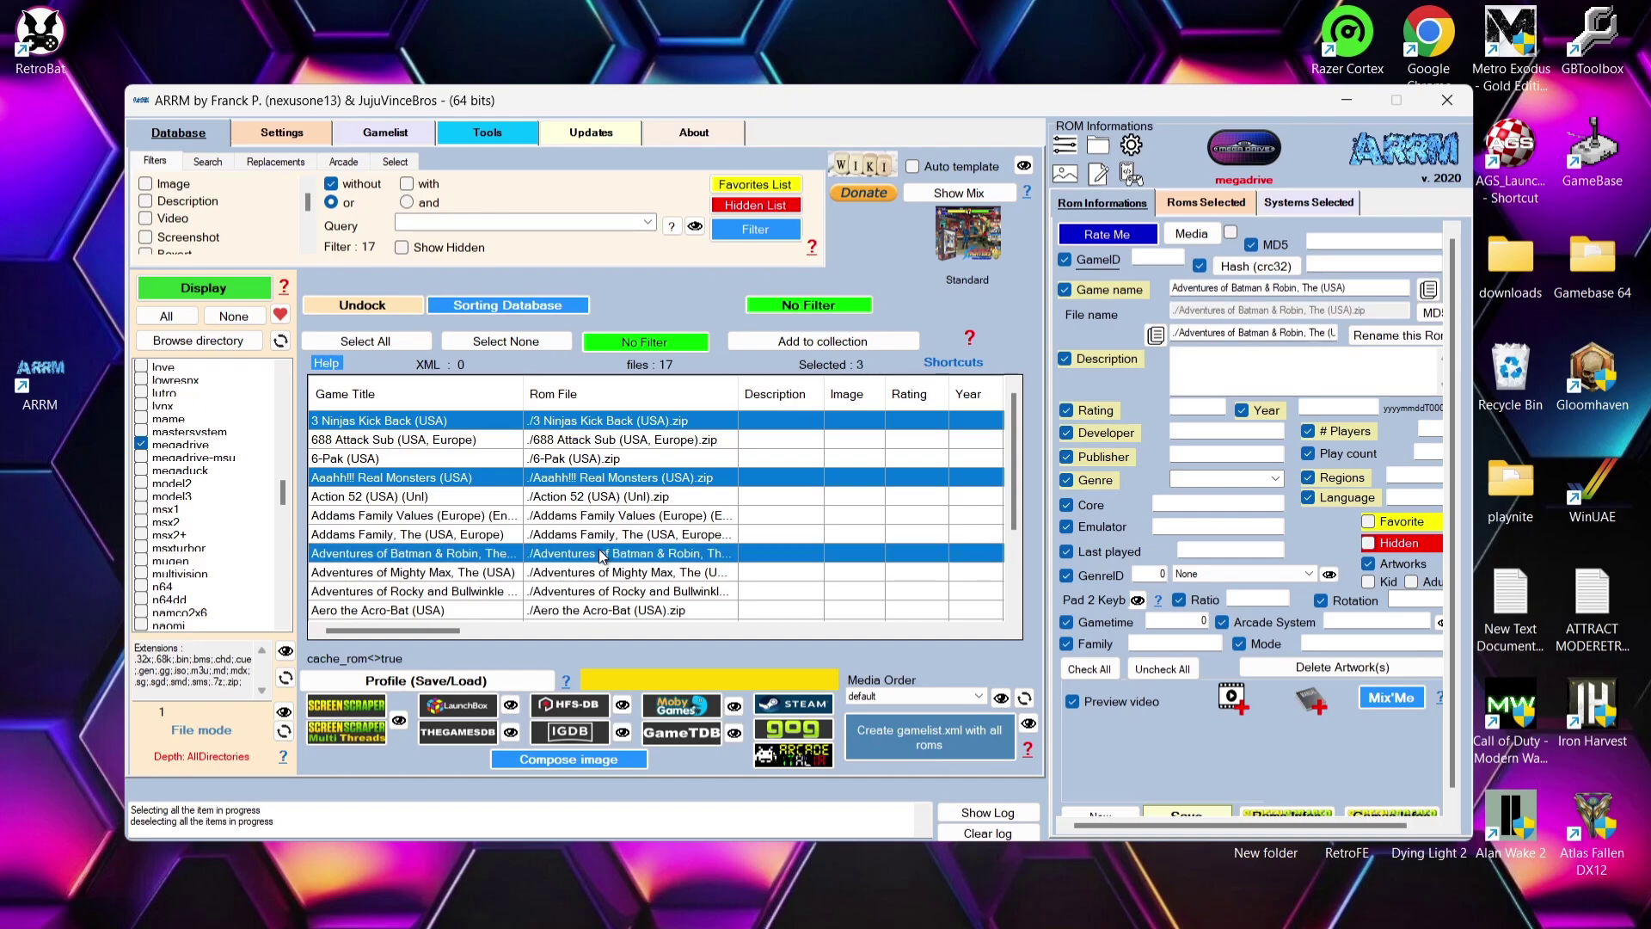
left_click(598, 572, "ctrl")
Deselect those four ROMs again and finish with all 17 ROMs selected.
left_click(601, 555, "ctrl")
left_click(601, 572, "ctrl")
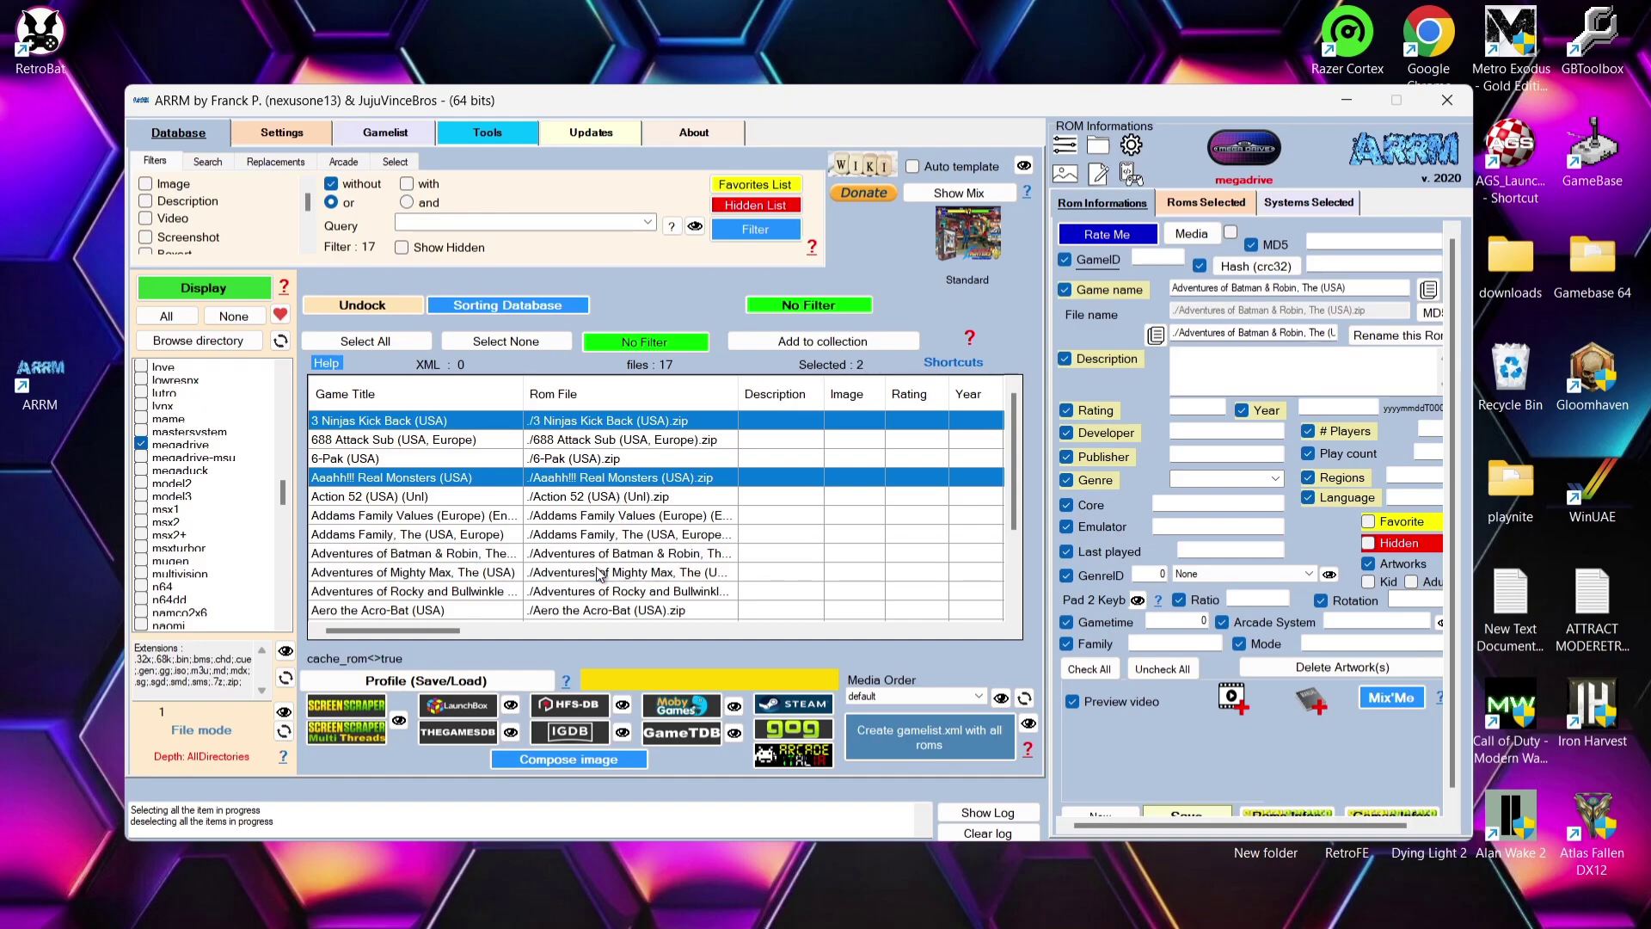
left_click(551, 479, "ctrl")
left_click(483, 420, "ctrl")
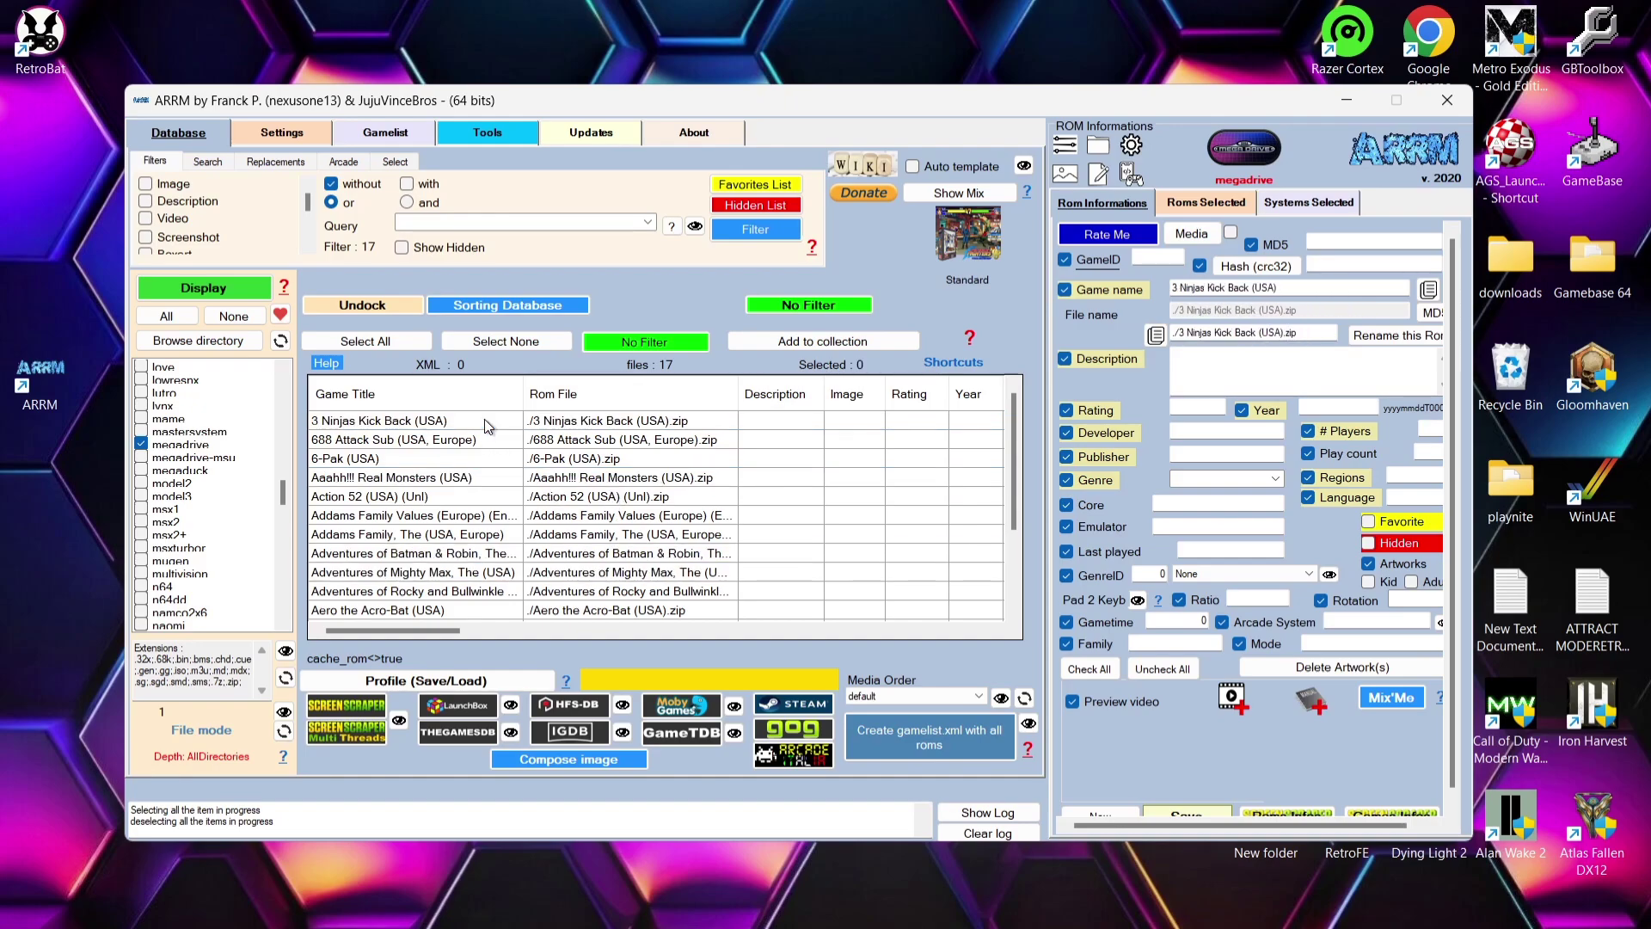
left_click(385, 343)
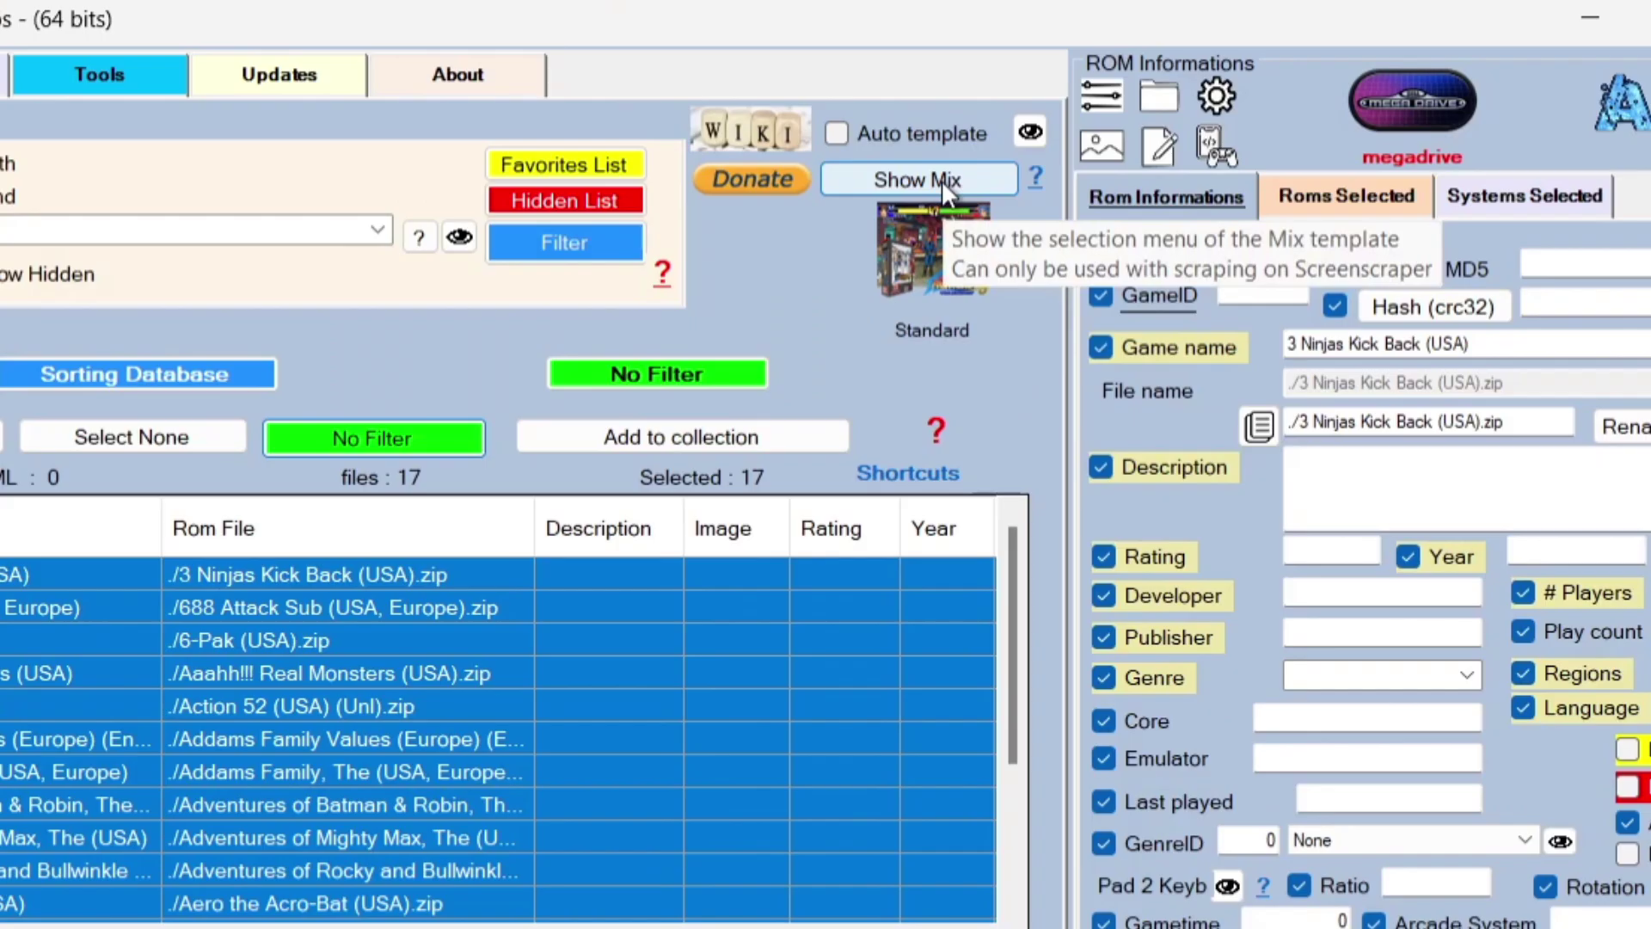
Pick the Sega Genesis cartridge mix, assign it to megadrive and make it the default template.
left_click(942, 181)
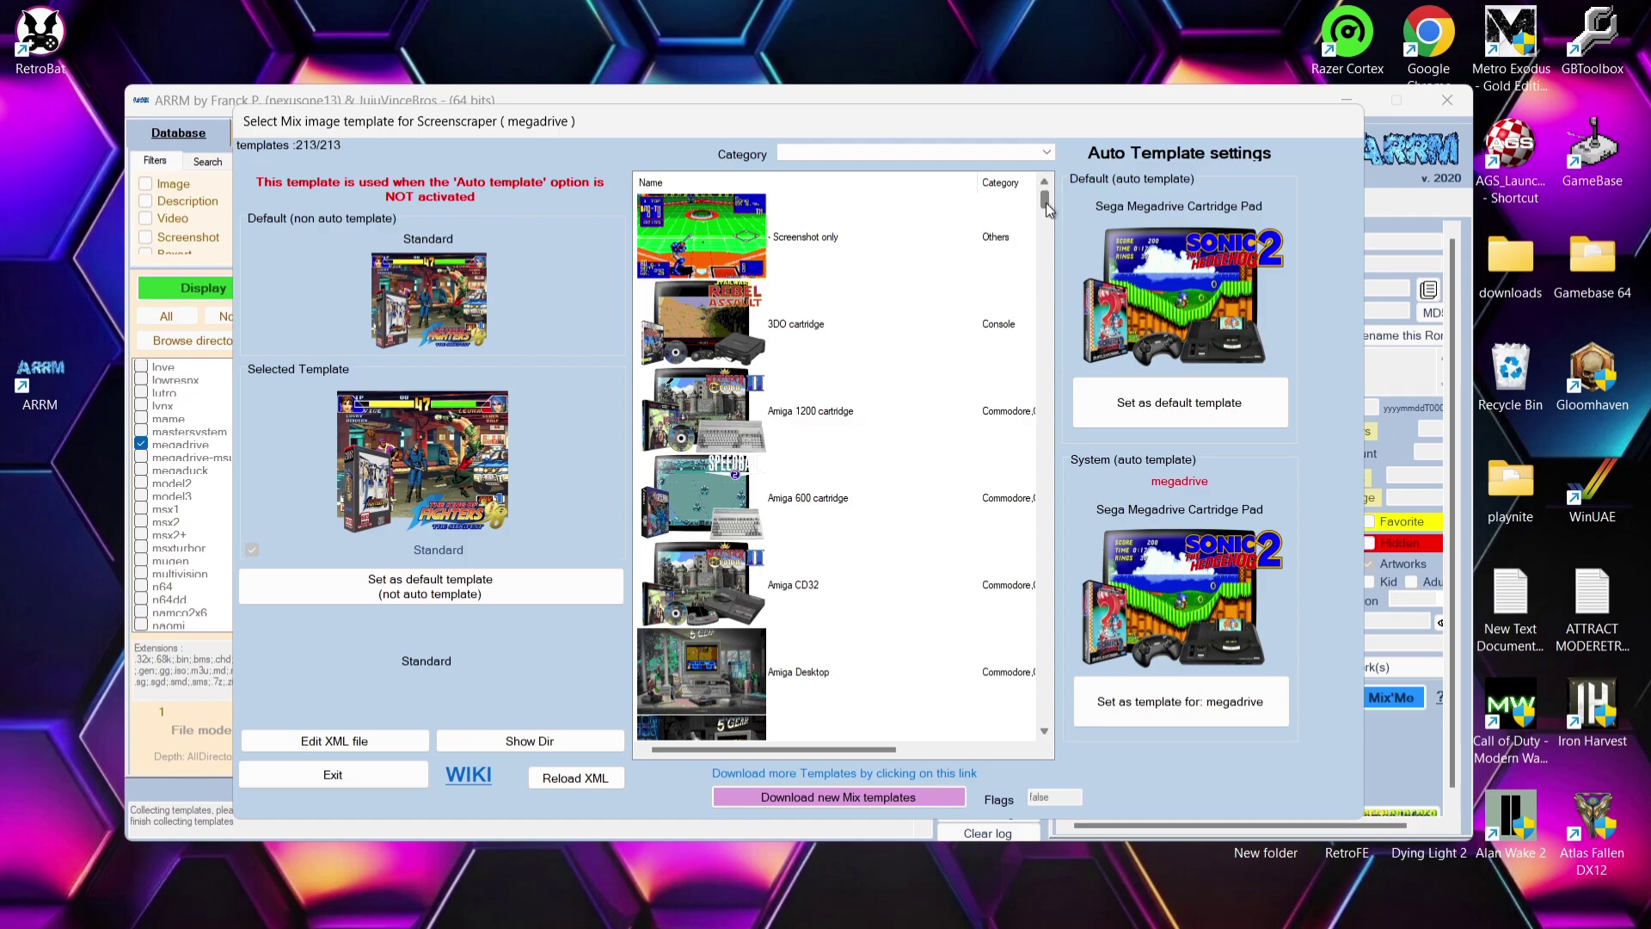
left_click_drag(1047, 209, 1048, 612)
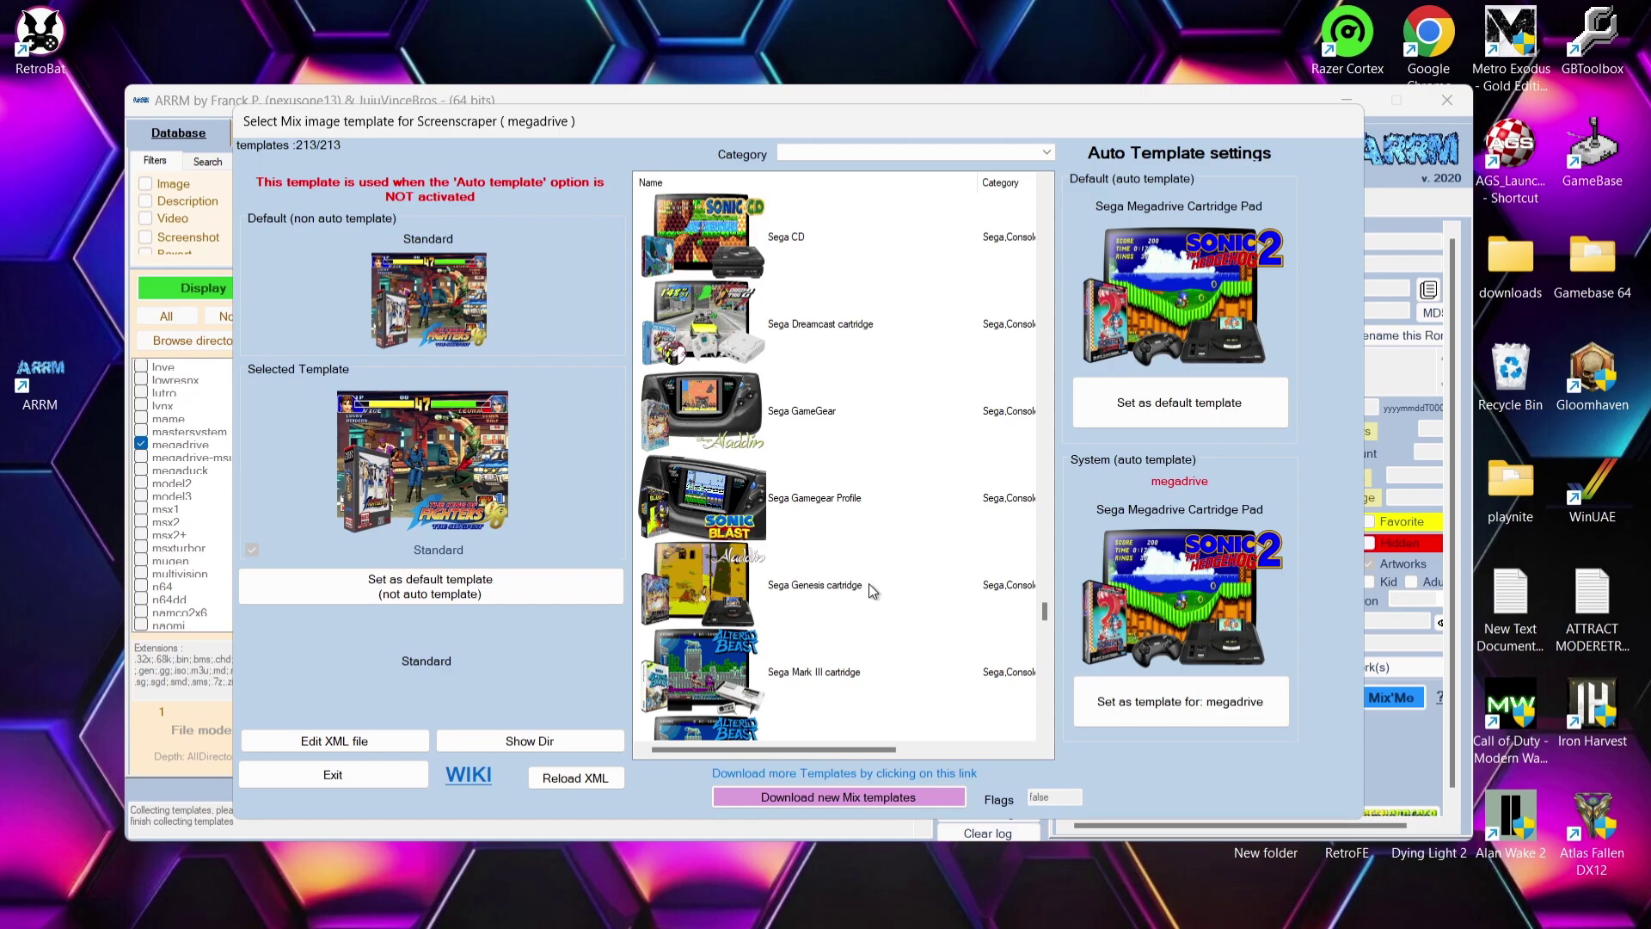
left_click(868, 590)
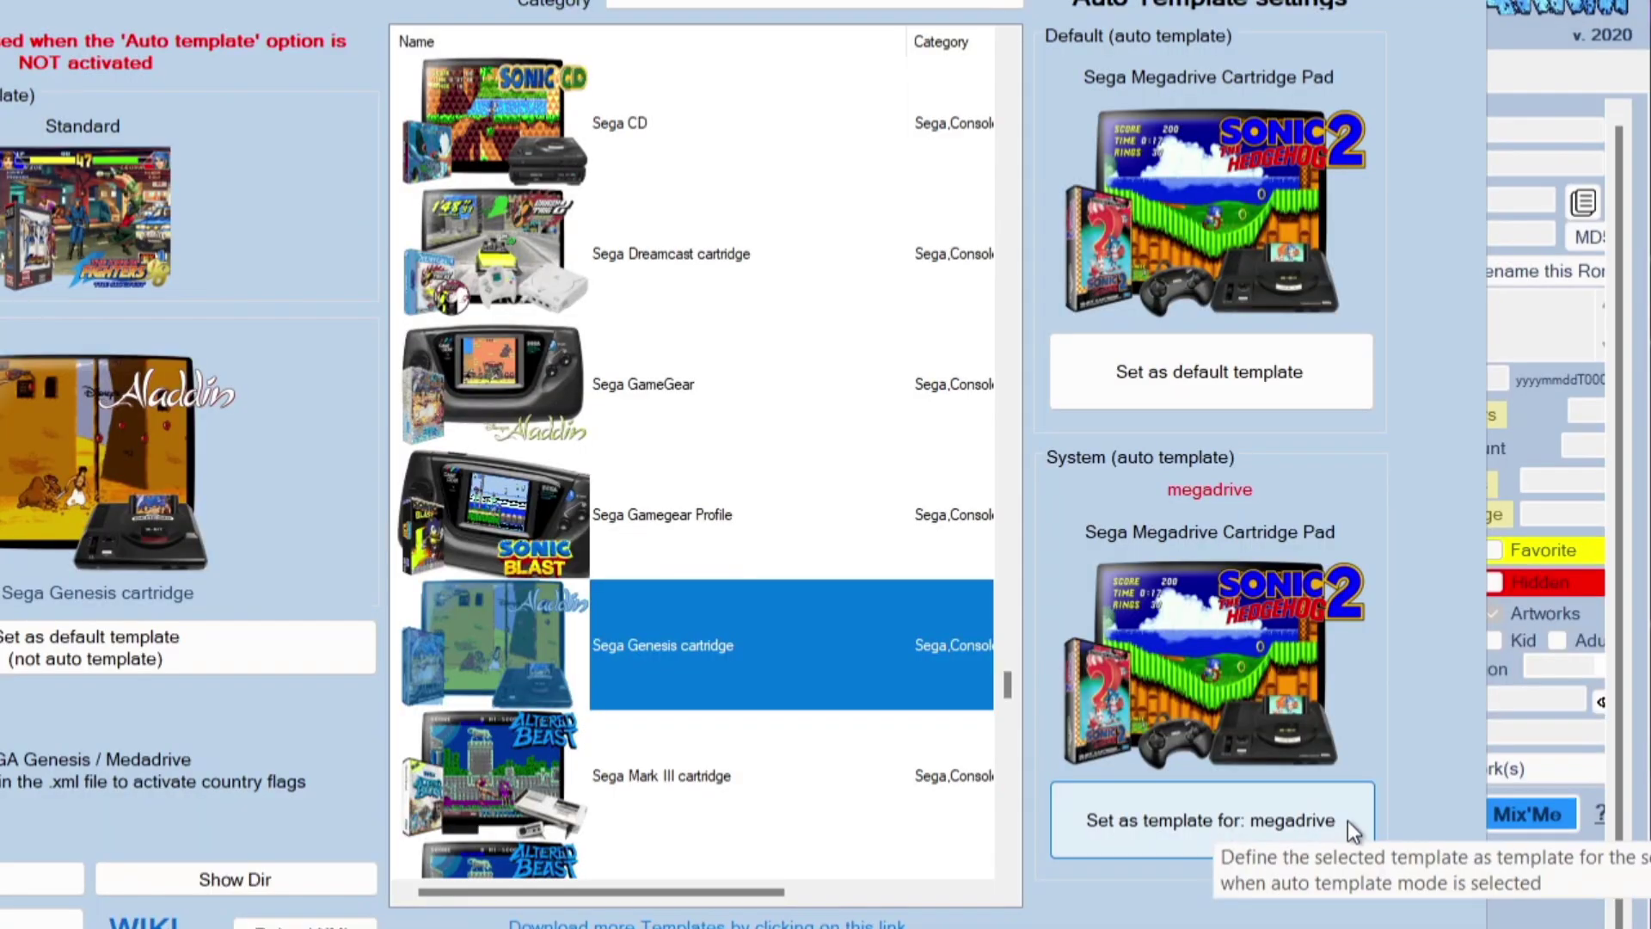
left_click(1319, 826)
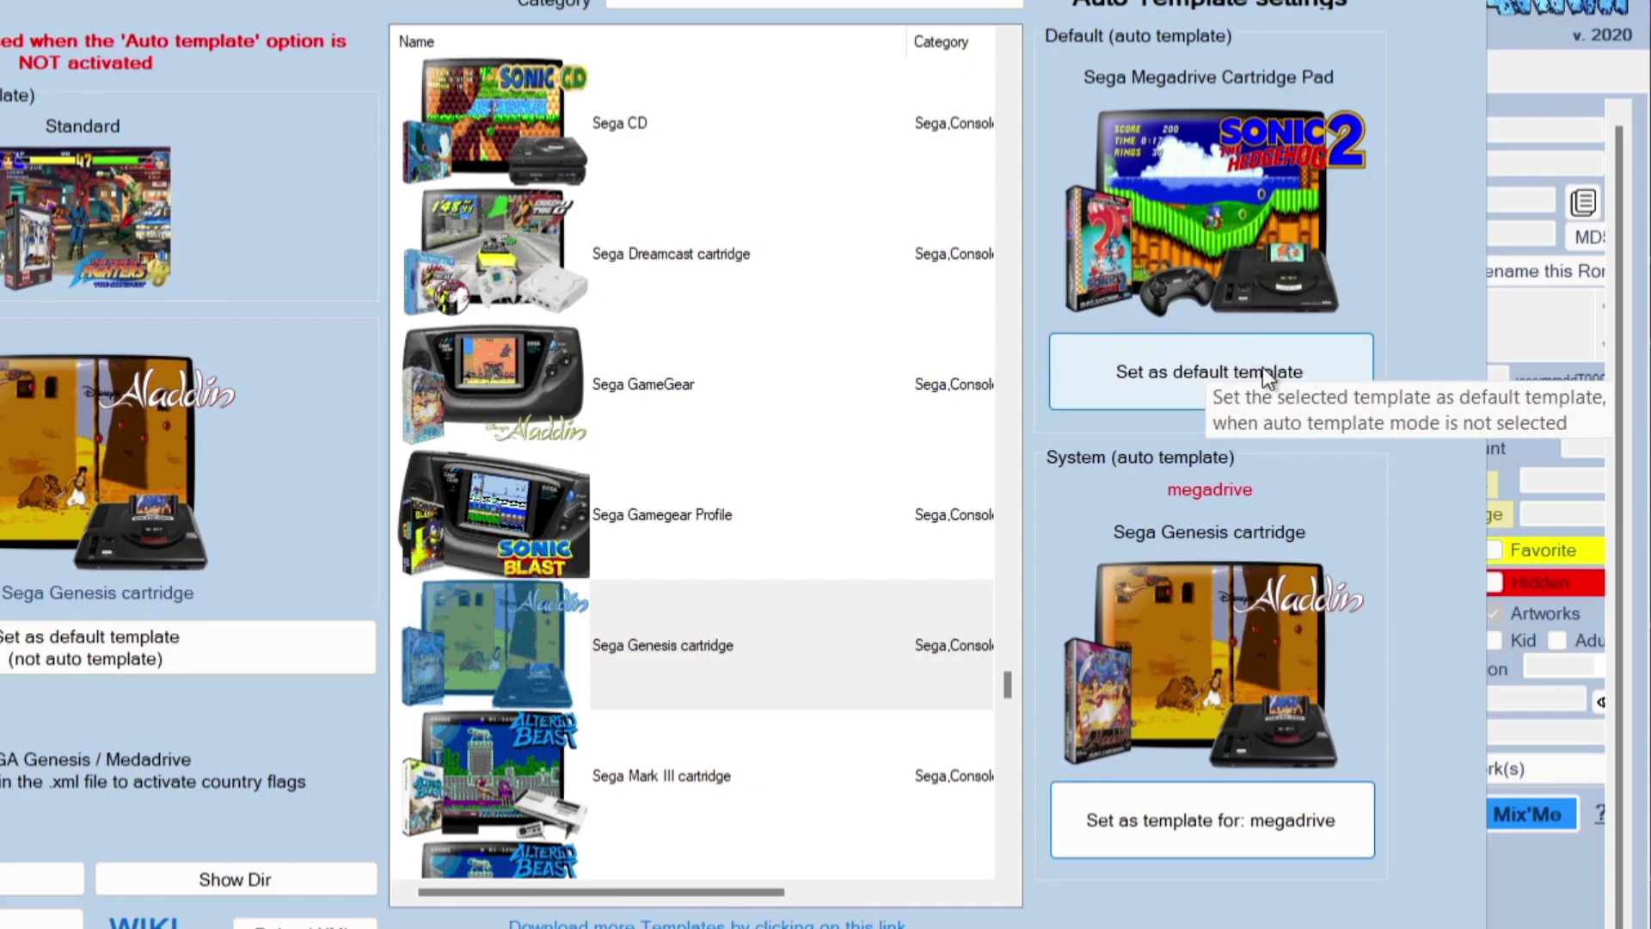
left_click(1325, 368)
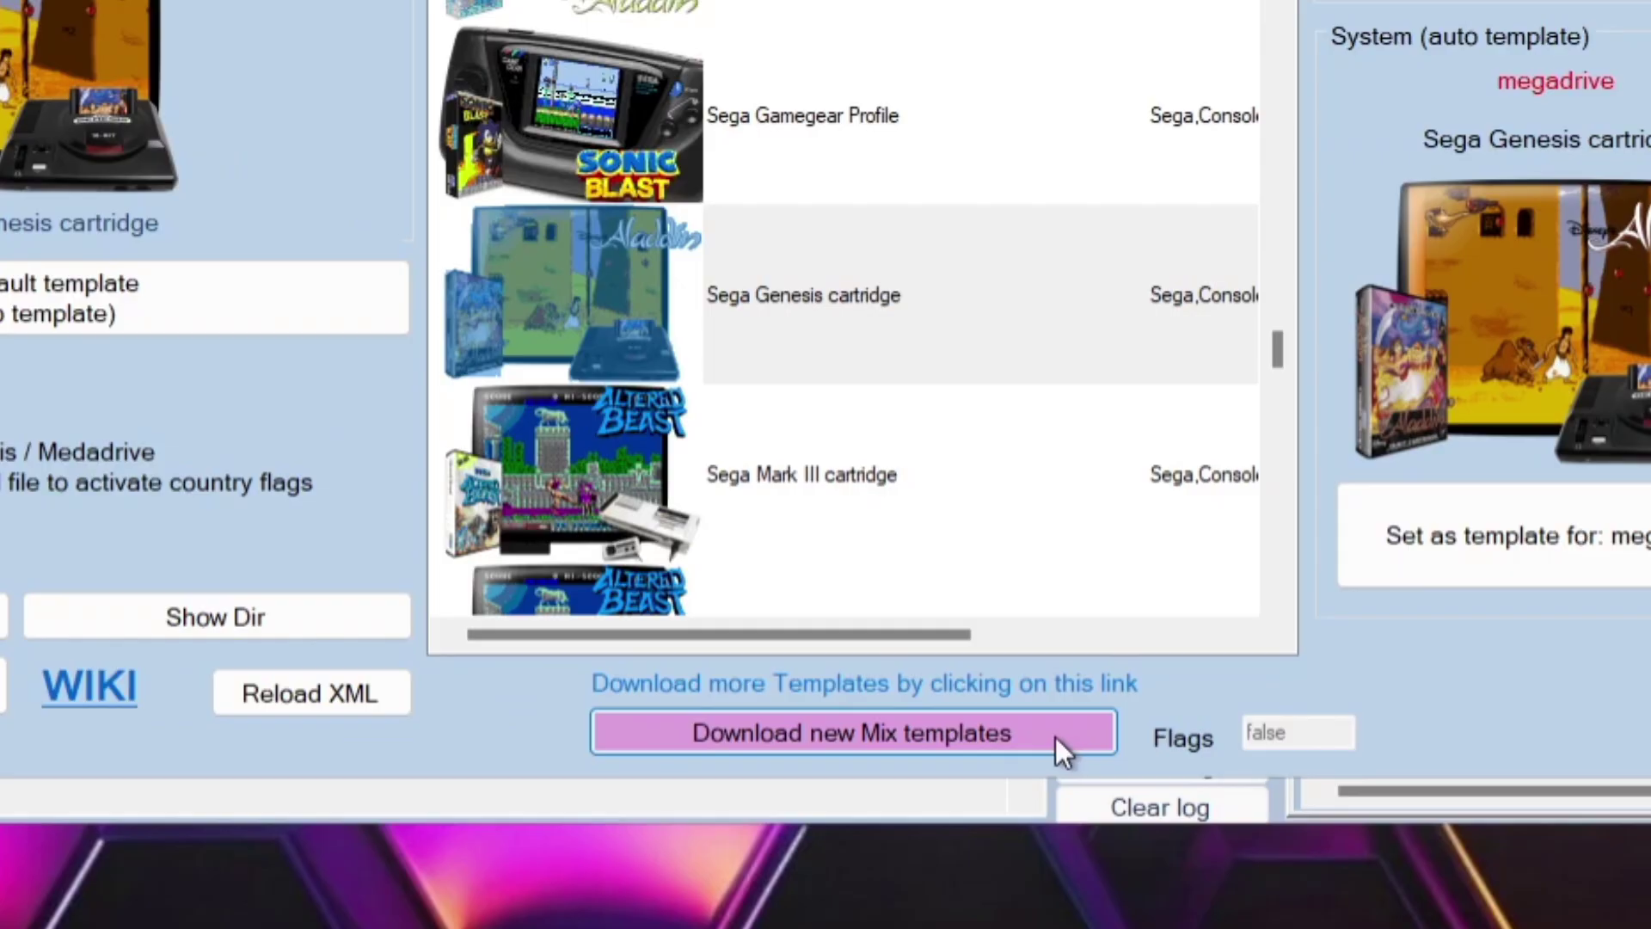
List the downloadable mix templates and check every one with All.
left_click(1058, 738)
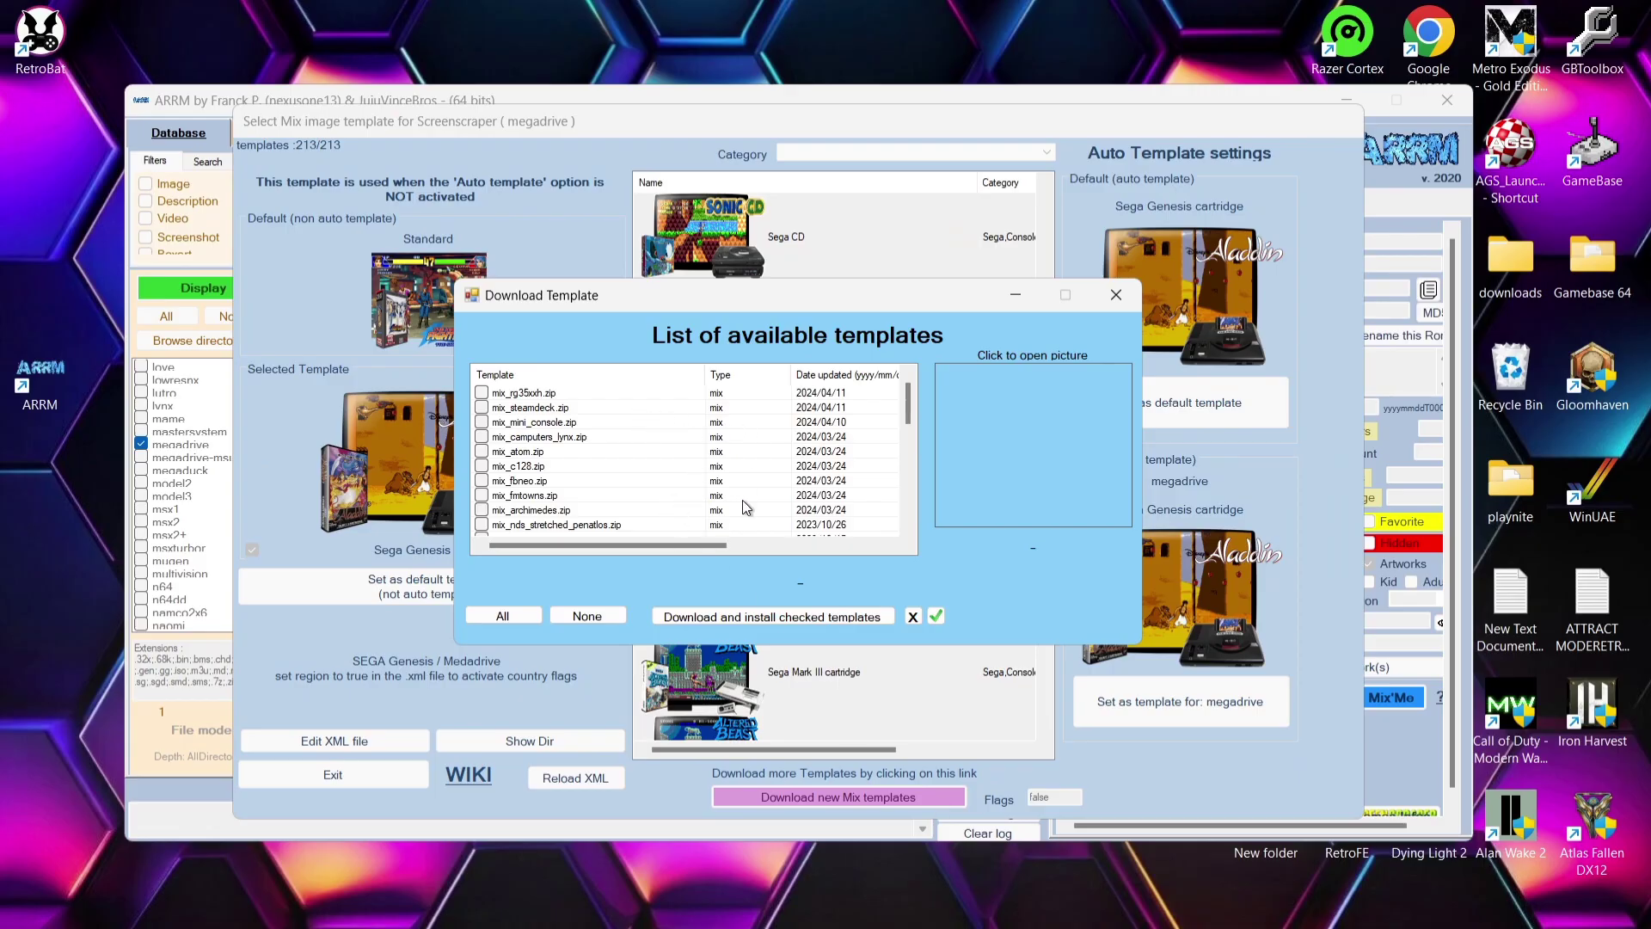
left_click_drag(913, 409, 913, 492)
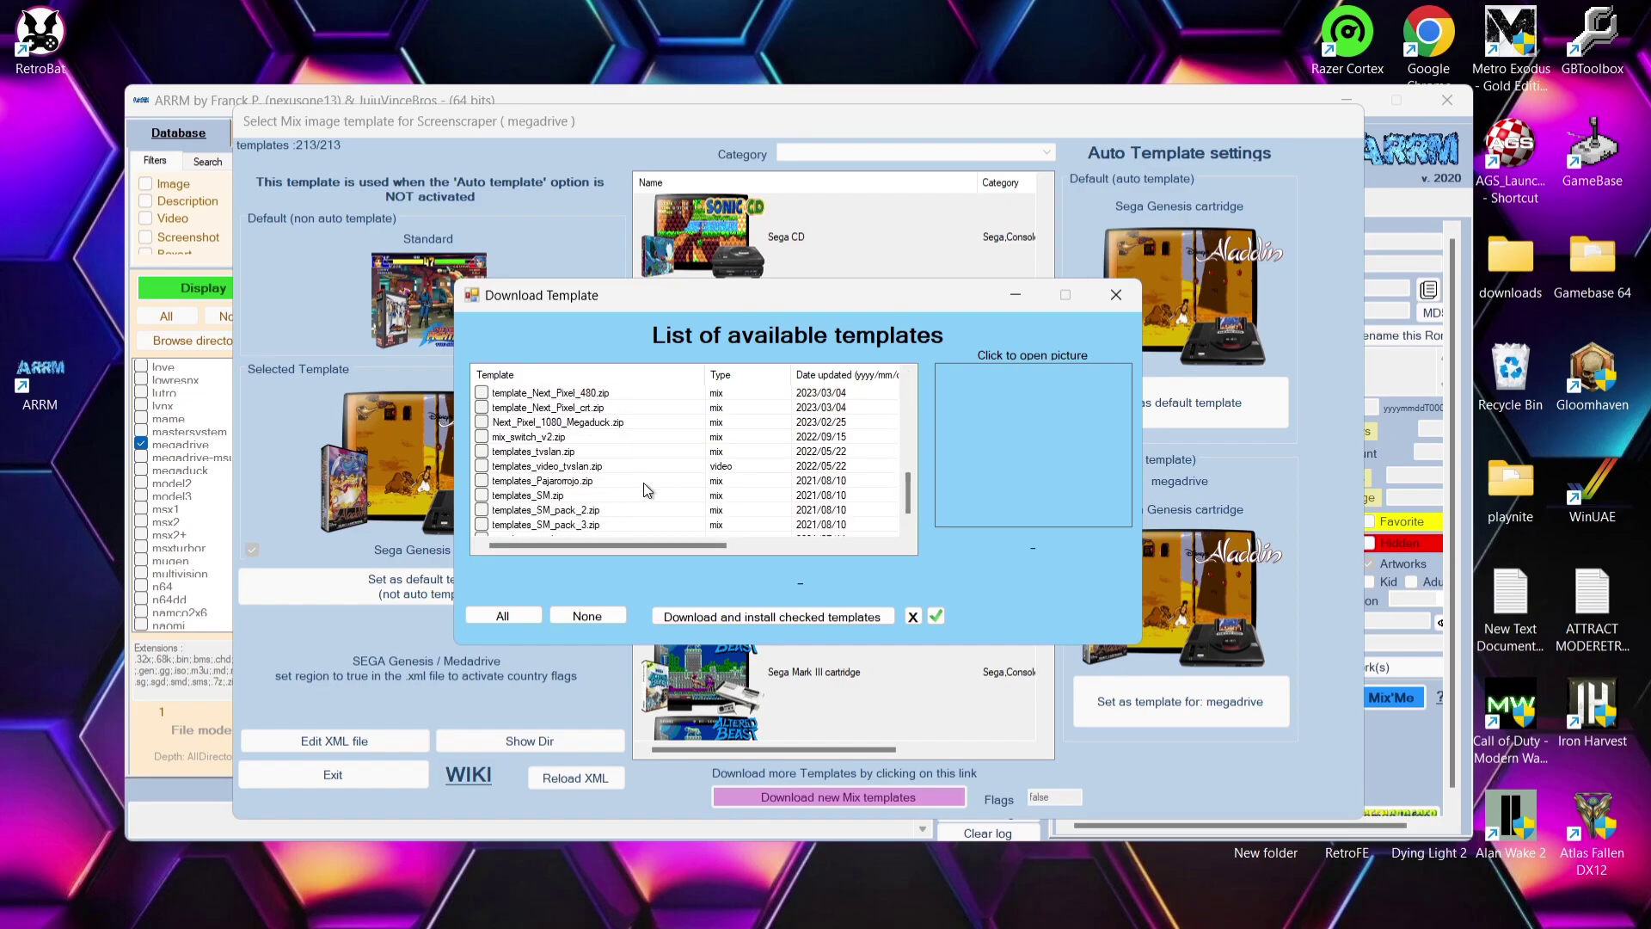
left_click(496, 616)
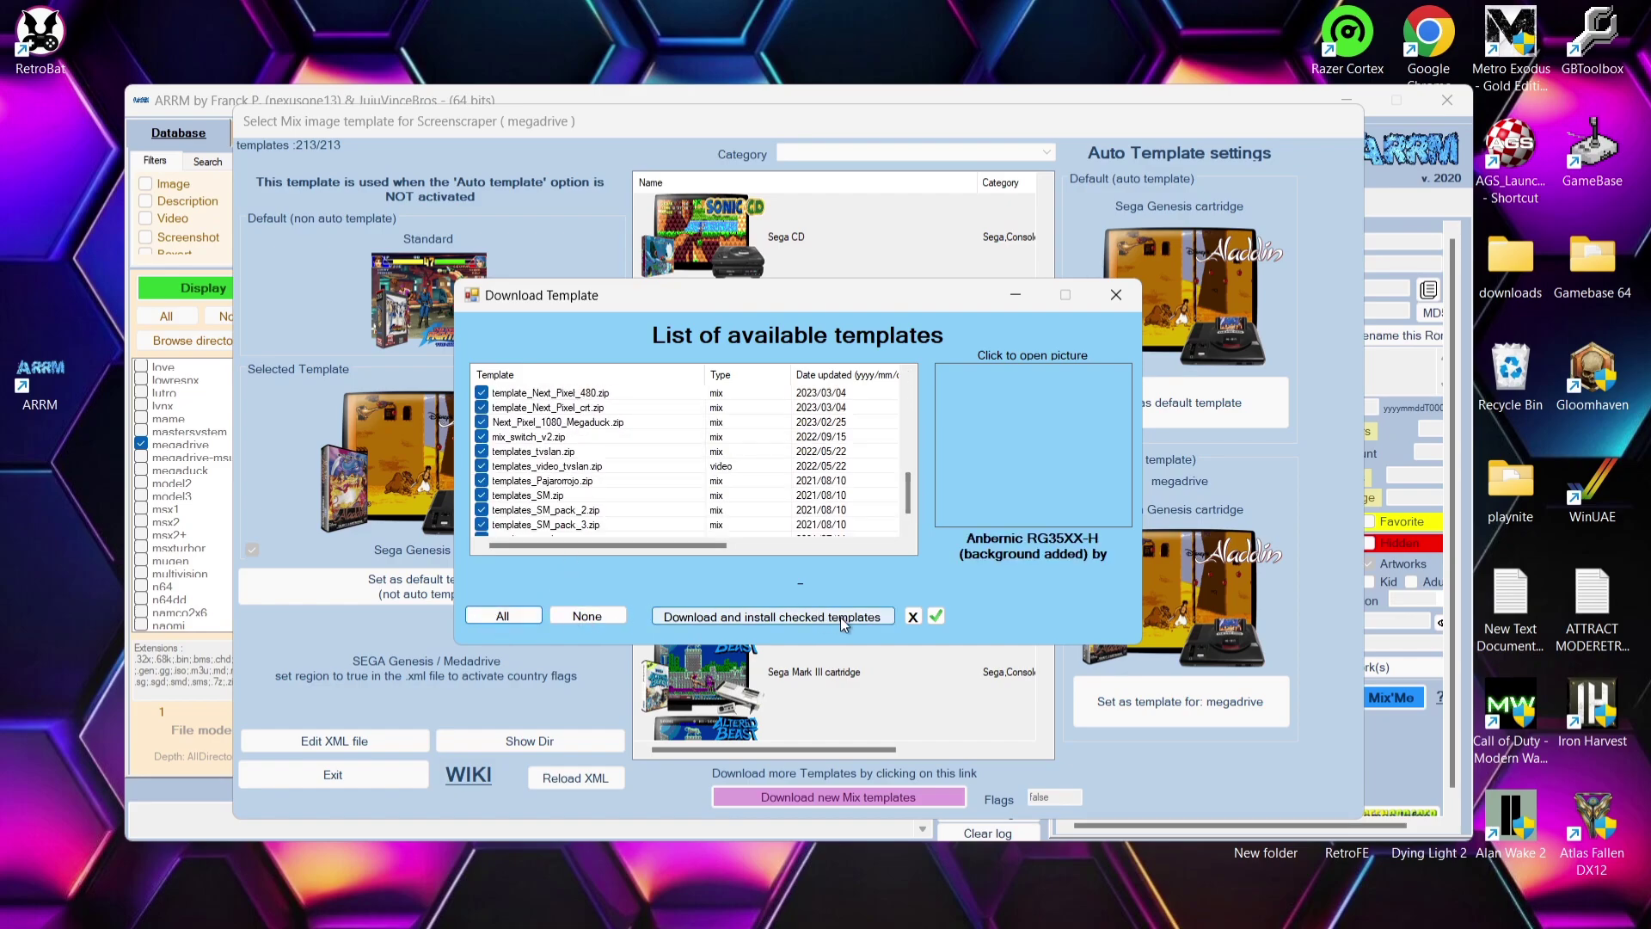